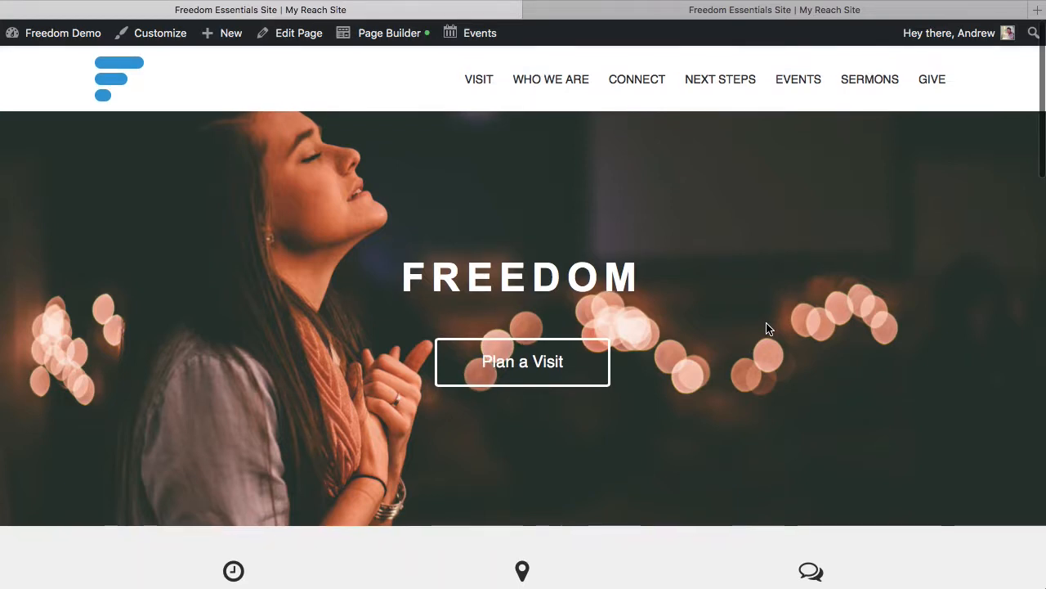
# Examine the home page from the Freedom hero to the footer, including which parts Page Builder can edit.
pyautogui.scroll(-1, 768, 323)
pyautogui.scroll(1, 769, 328)
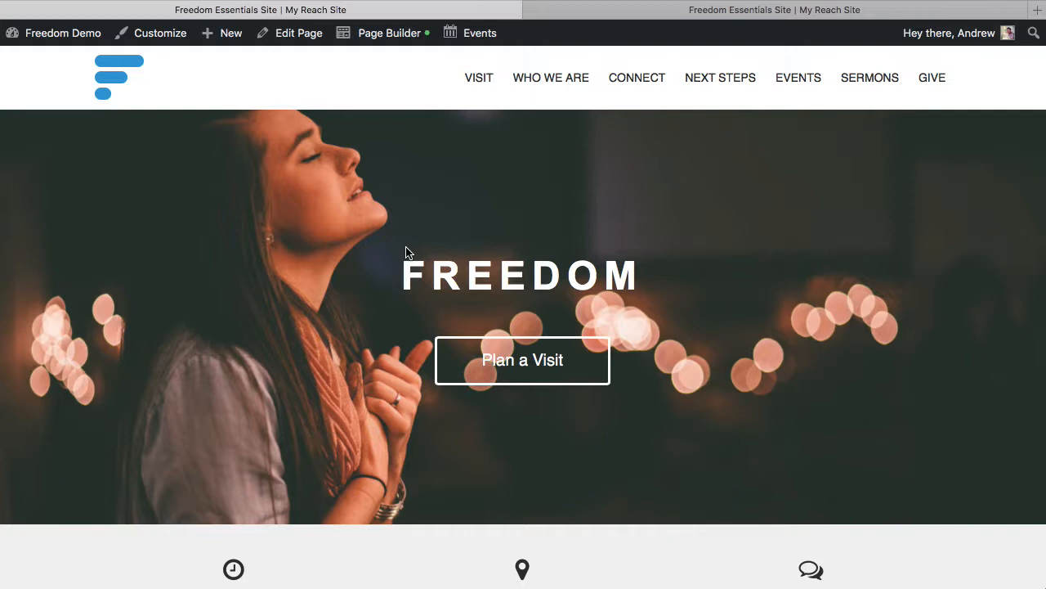
pyautogui.moveTo(387, 33)
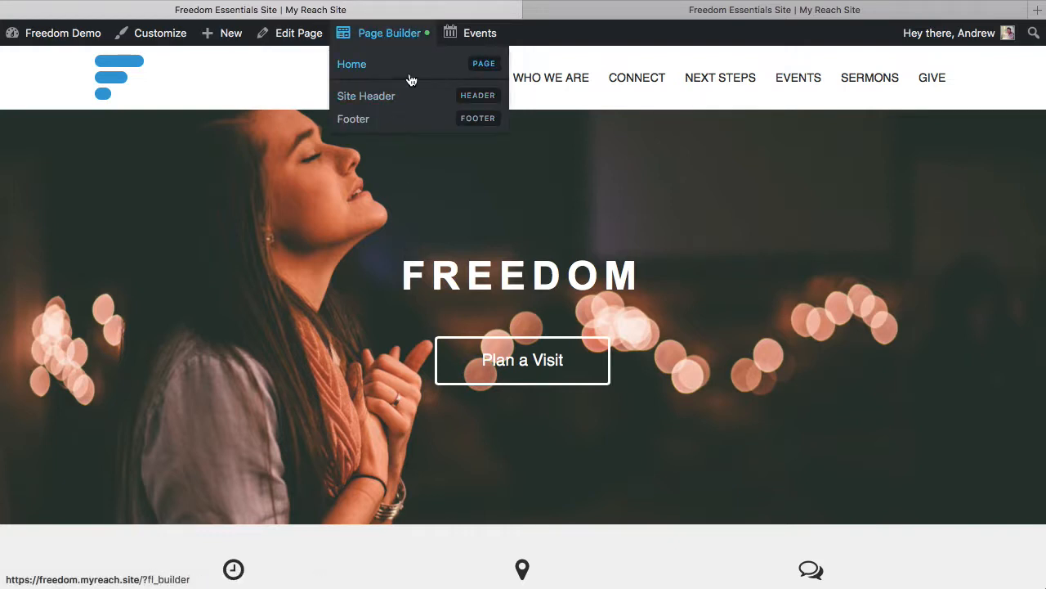
pyautogui.scroll(-10, 675, 350)
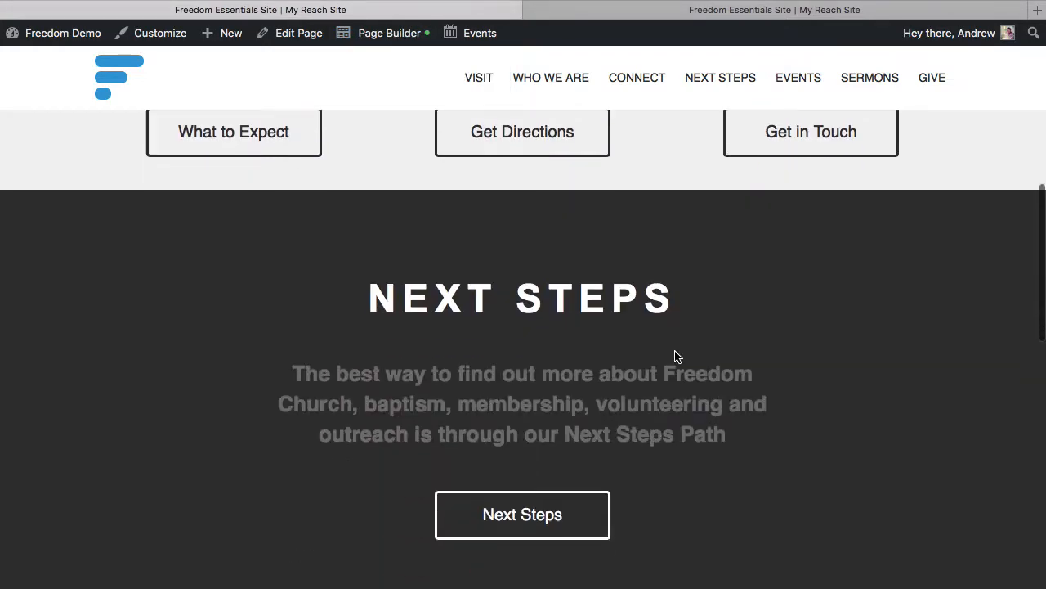
pyautogui.scroll(10, 674, 350)
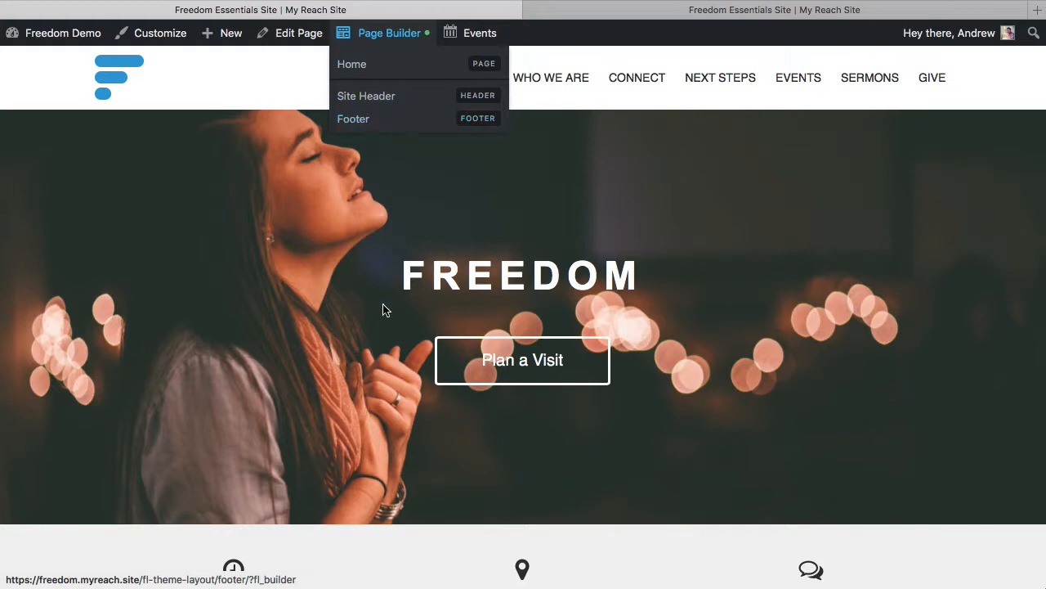
pyautogui.scroll(-20, 384, 309)
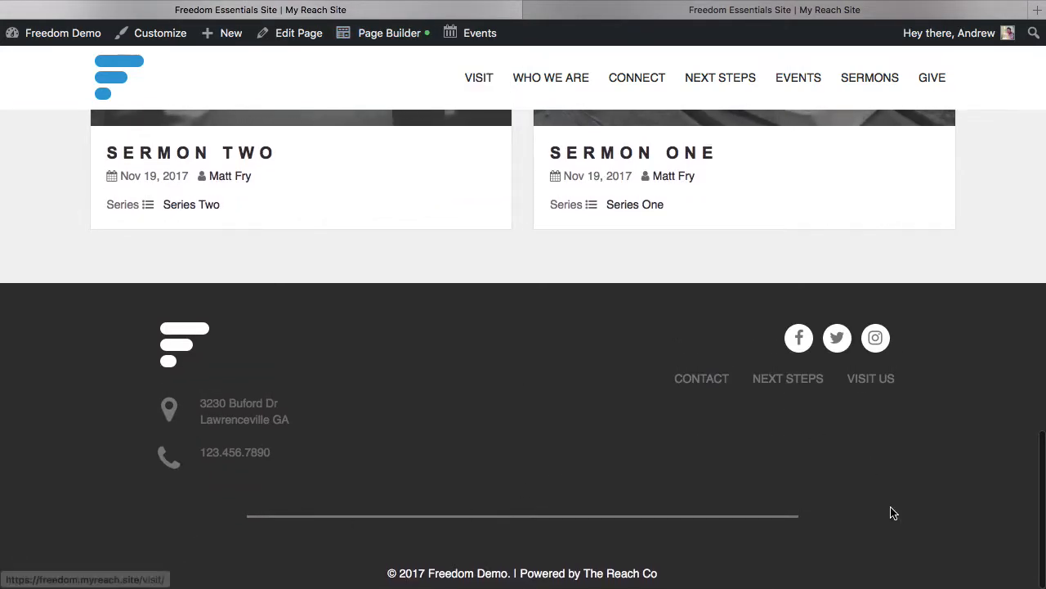
pyautogui.scroll(20, 724, 232)
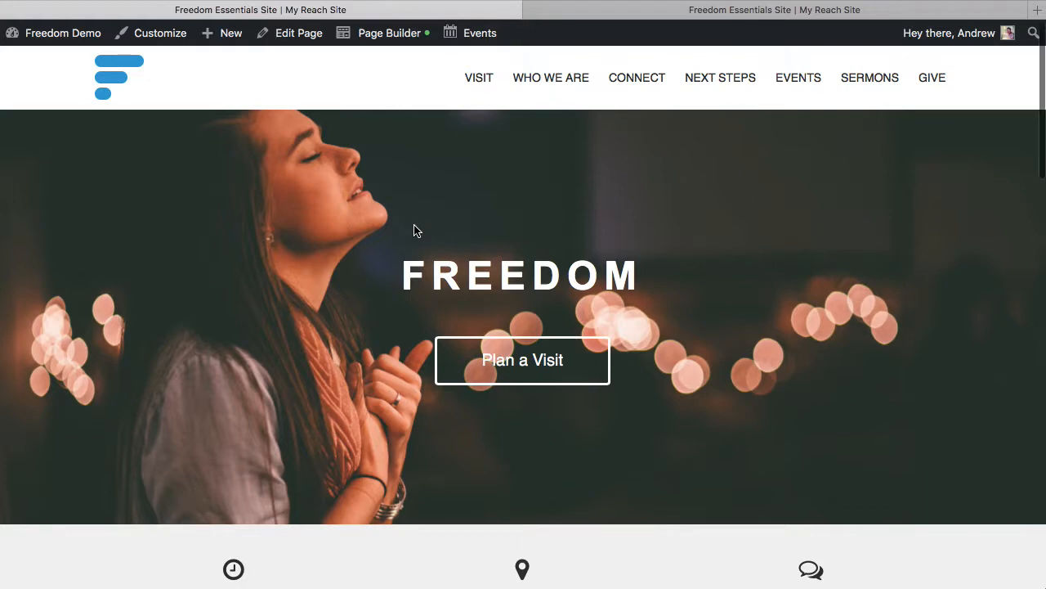
pyautogui.scroll(-5, 416, 229)
pyautogui.scroll(5, 414, 225)
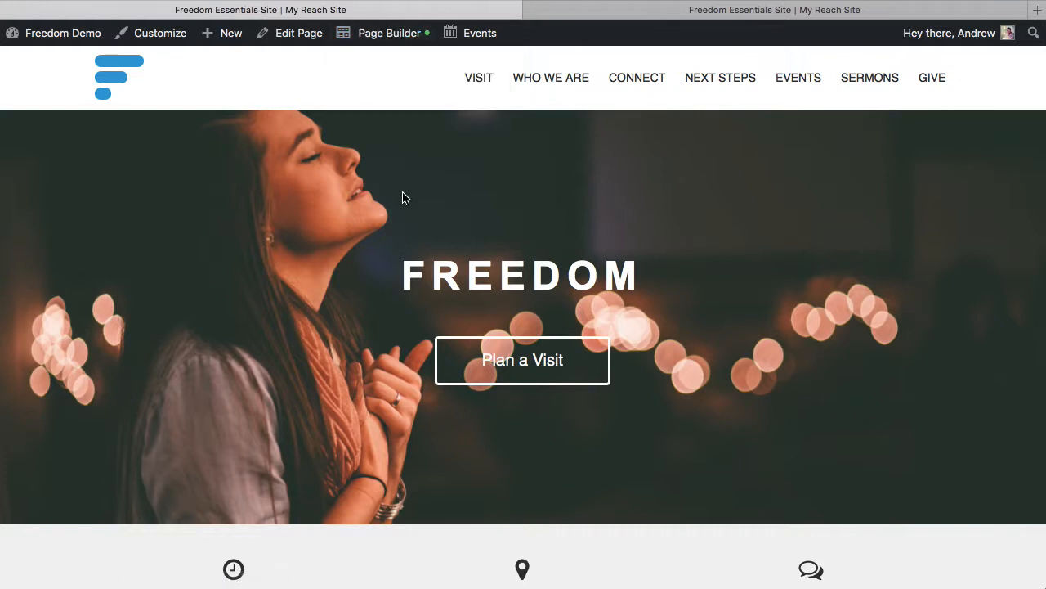
pyautogui.scroll(-3, 403, 196)
pyautogui.scroll(-1, 392, 164)
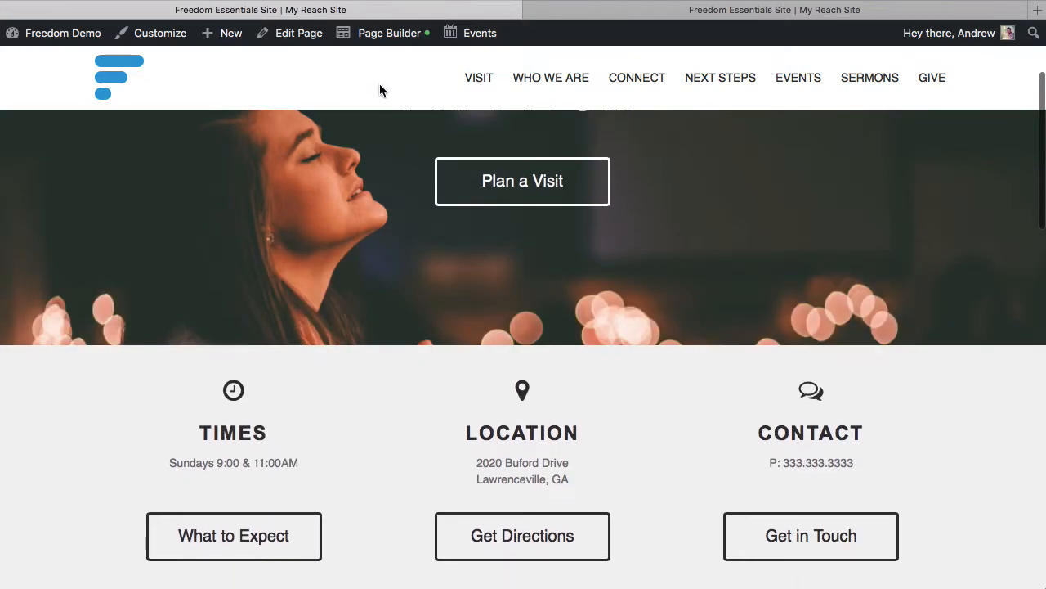
# Open the Home page in Page Builder, then undock the modules list and close it.
pyautogui.click(380, 34)
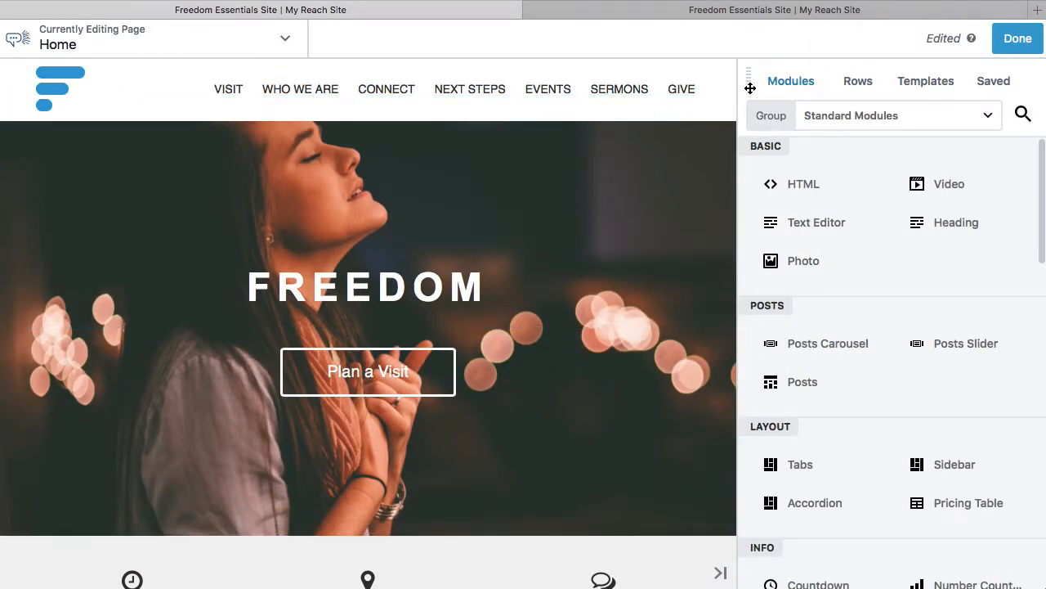
pyautogui.moveTo(749, 87); pyautogui.dragTo(349, 190)
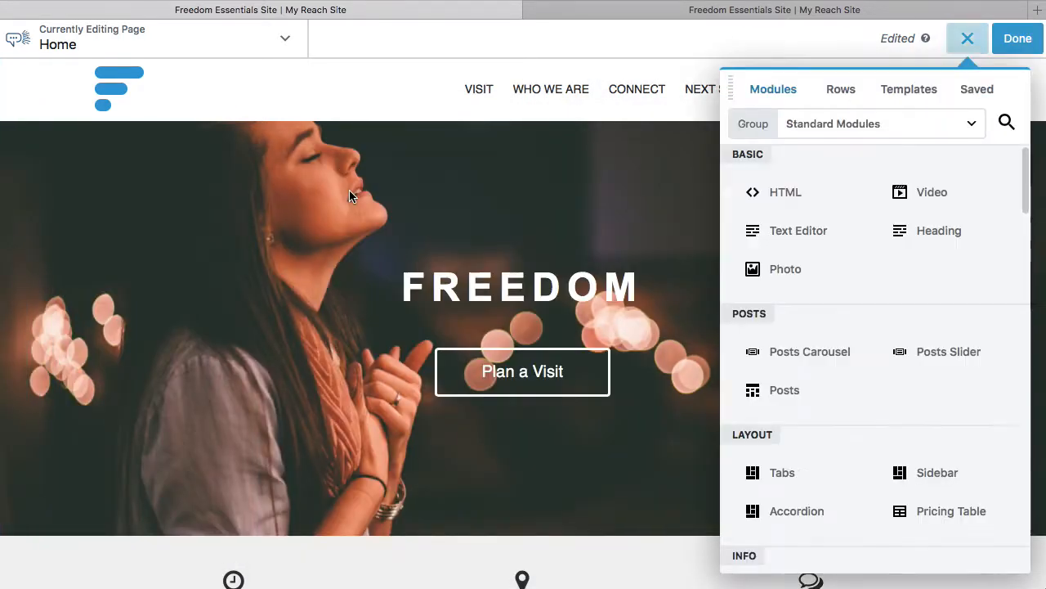
pyautogui.click(964, 40)
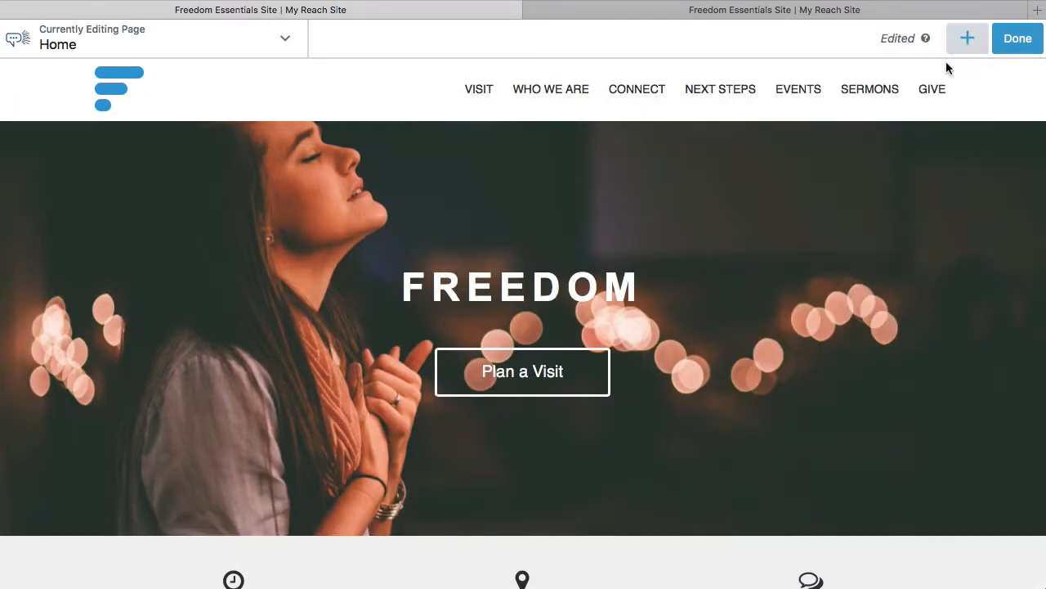
# Open the settings of the Freedom heading in the hero row and dock them beside the page.
pyautogui.click(519, 286)
pyautogui.moveTo(160, 104); pyautogui.dragTo(1019, 149)
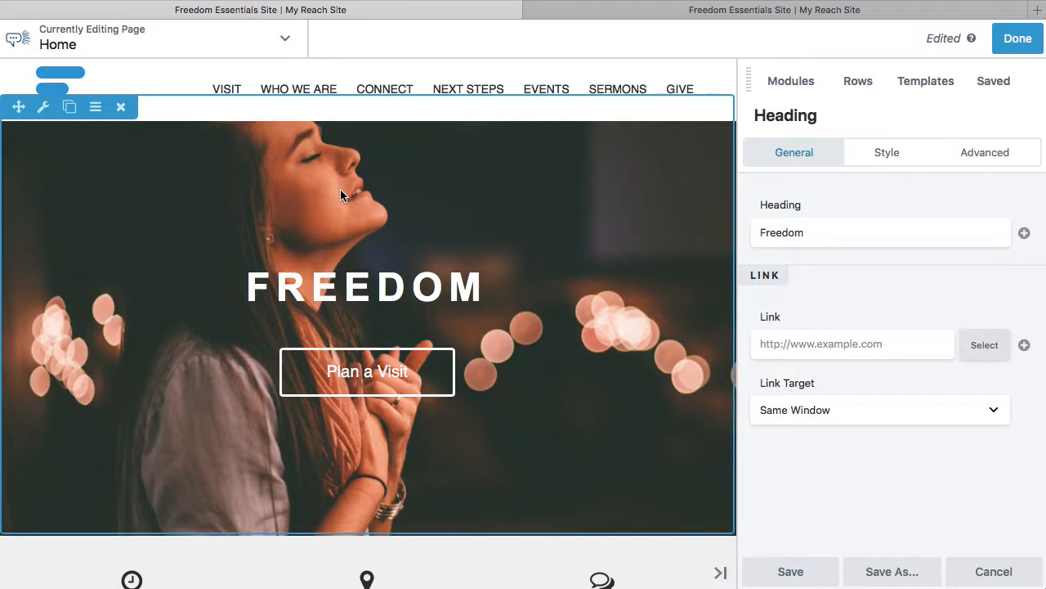
# Inspect the settings of the TIMES callout and the What to Expect button below it.
pyautogui.scroll(-5, 342, 195)
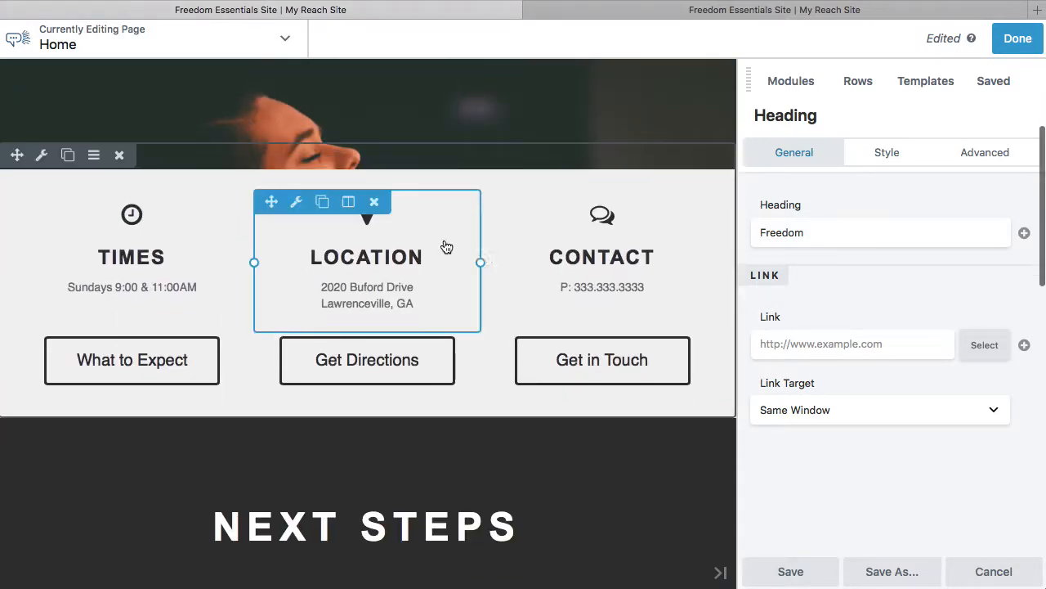
pyautogui.scroll(-1, 404, 259)
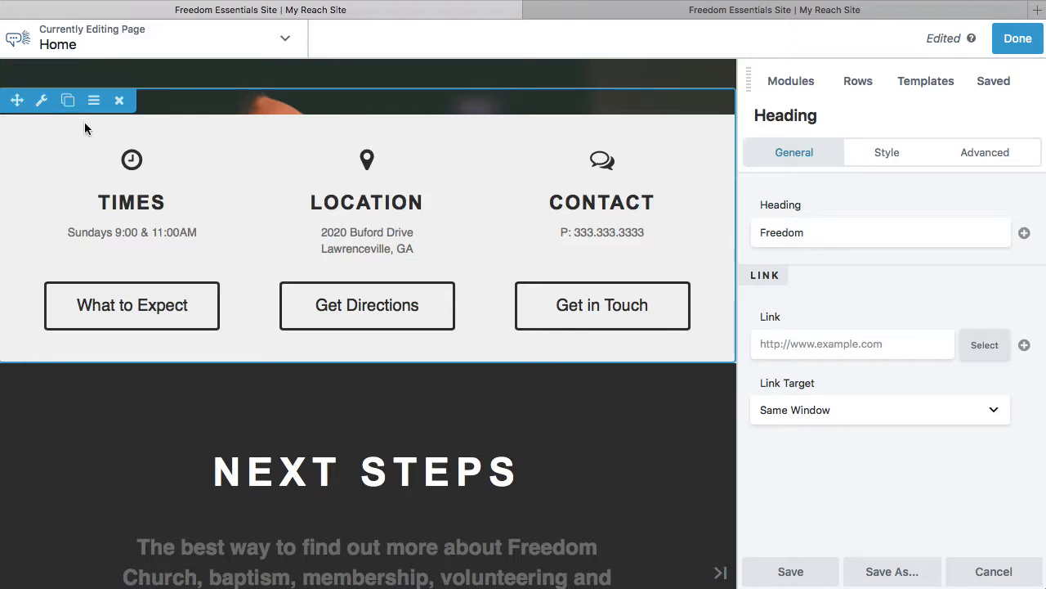
pyautogui.moveTo(92, 150)
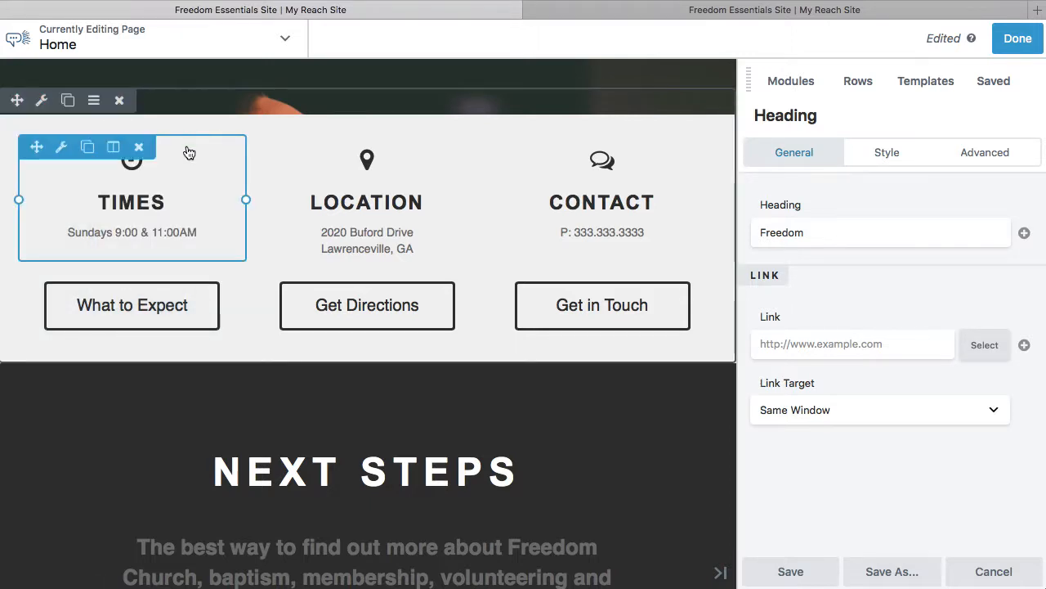
pyautogui.click(175, 202)
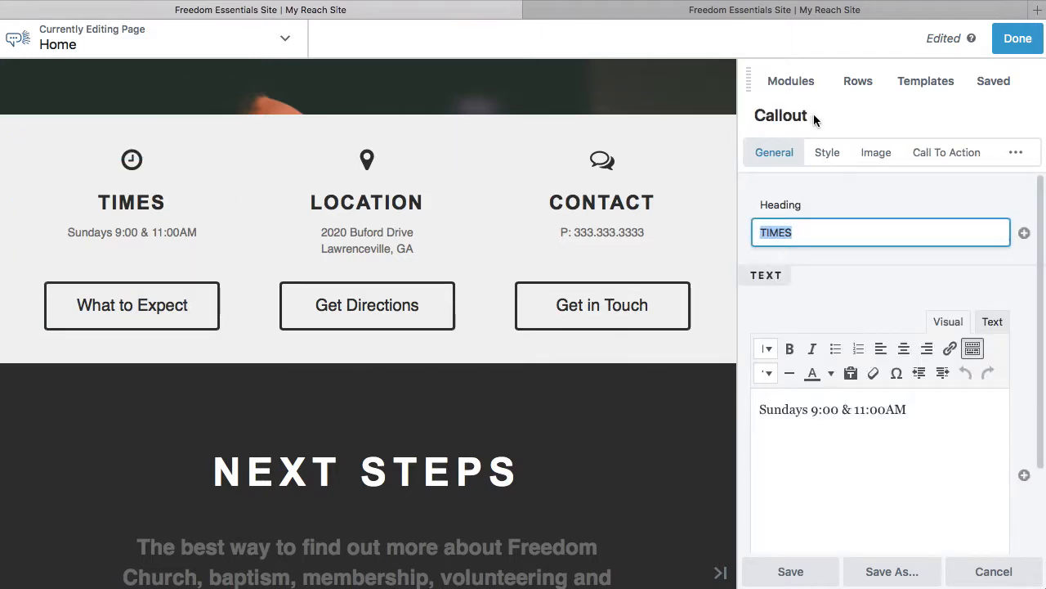
pyautogui.click(768, 115)
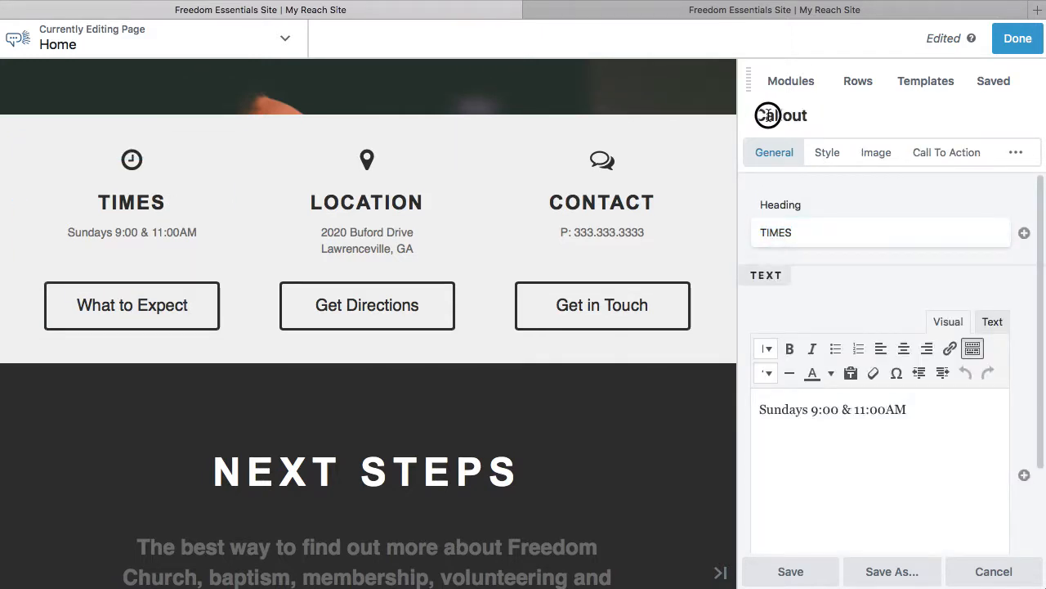
pyautogui.click(213, 312)
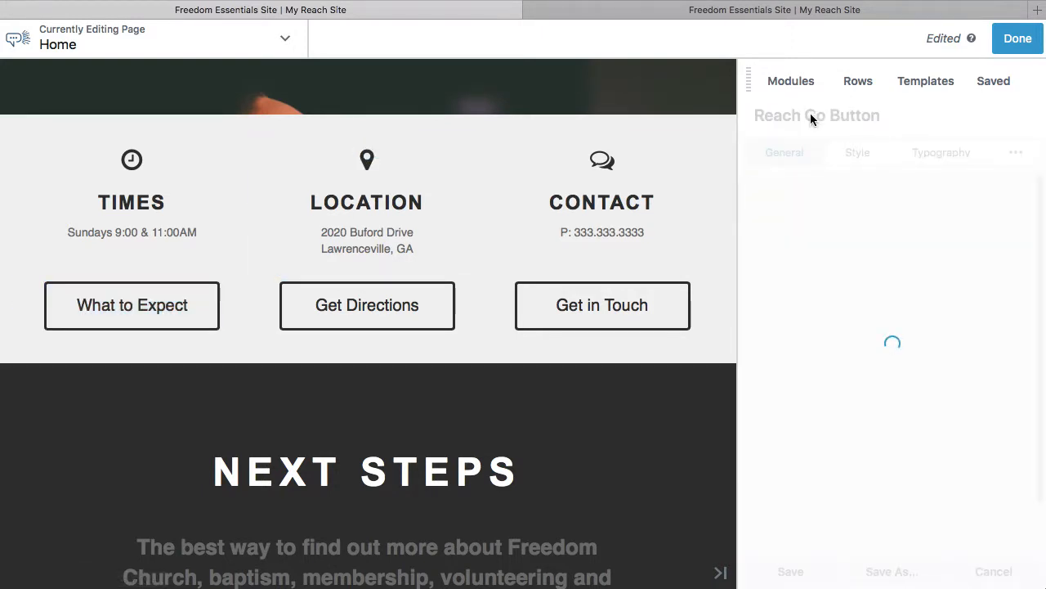
# Inspect the settings of the heading, paragraph text and button in the Next Steps section.
pyautogui.scroll(-3, 617, 419)
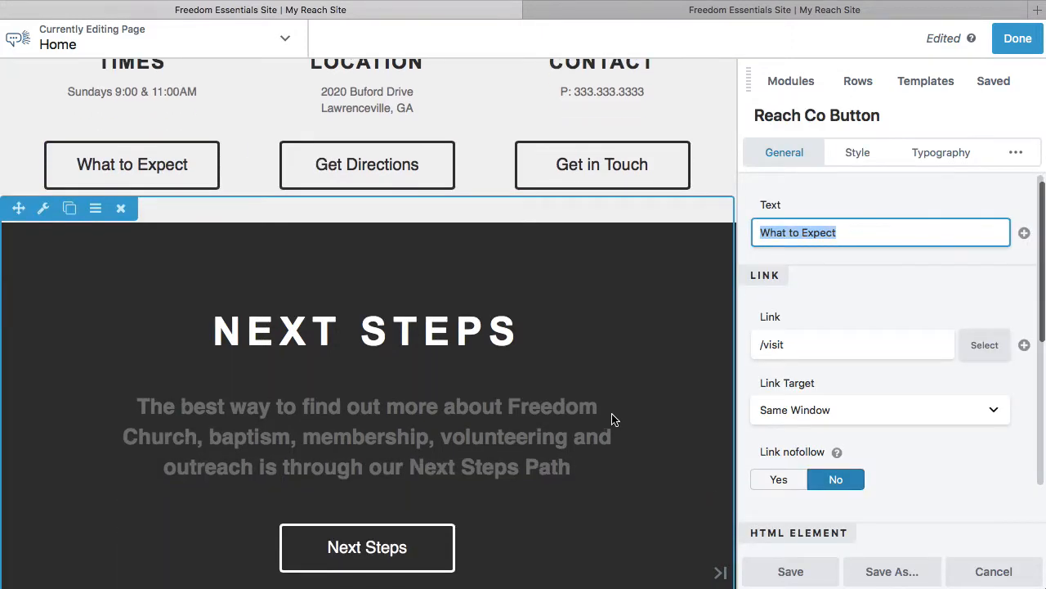
pyautogui.click(490, 352)
pyautogui.click(463, 443)
pyautogui.scroll(-3, 462, 443)
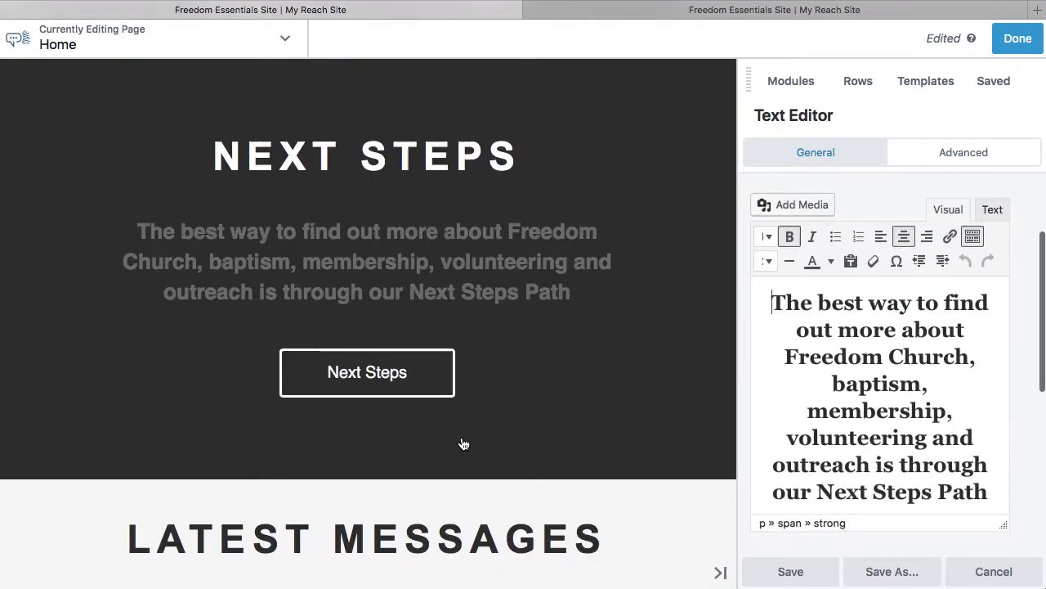
pyautogui.click(488, 381)
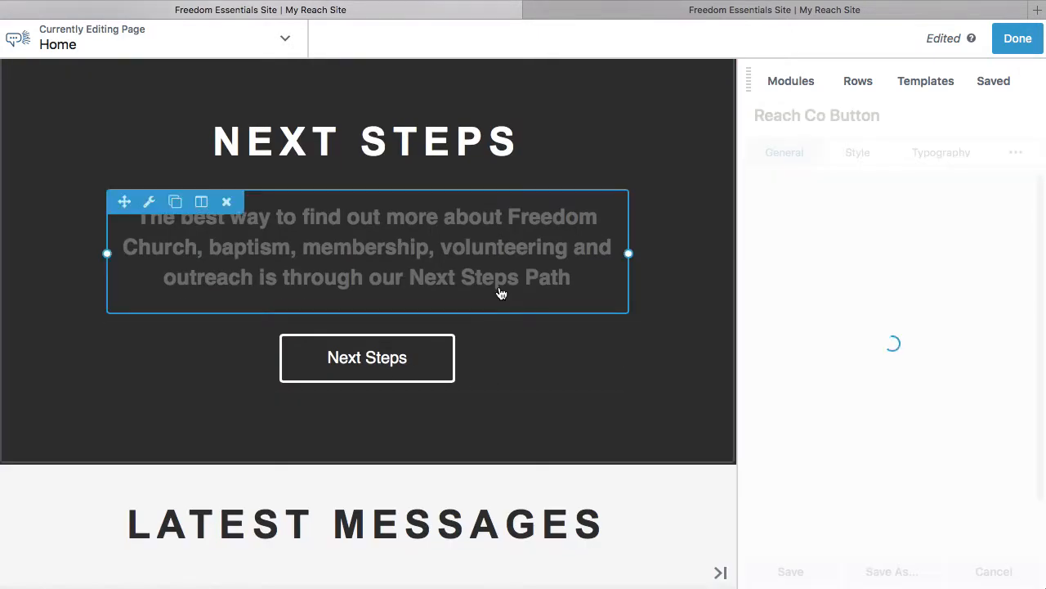
pyautogui.scroll(6, 501, 293)
pyautogui.scroll(-2, 500, 292)
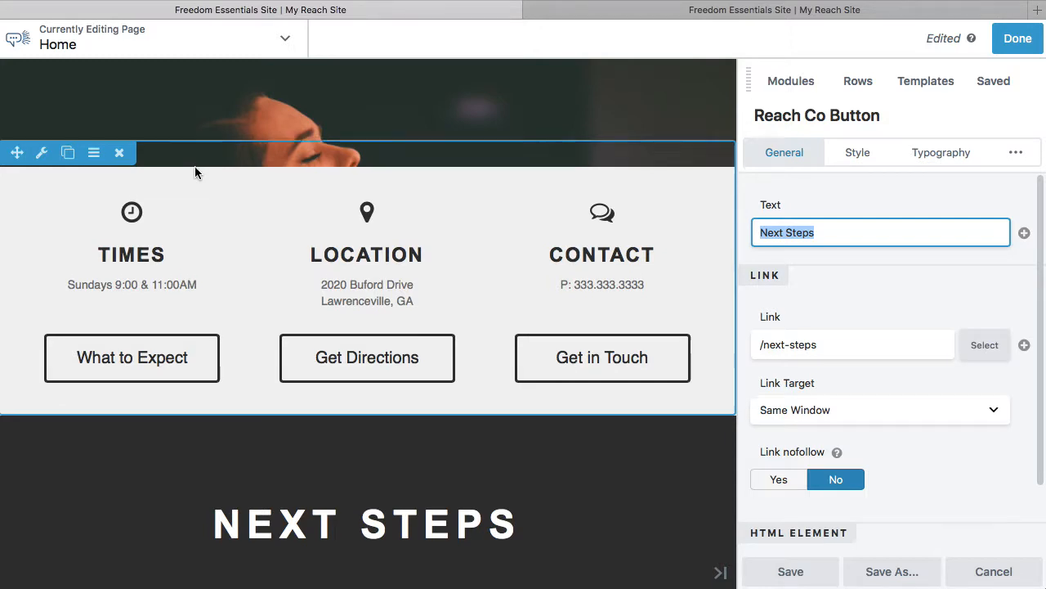
# Open the row settings of the Freedom hero and set its height to Full Height.
pyautogui.scroll(5, 195, 166)
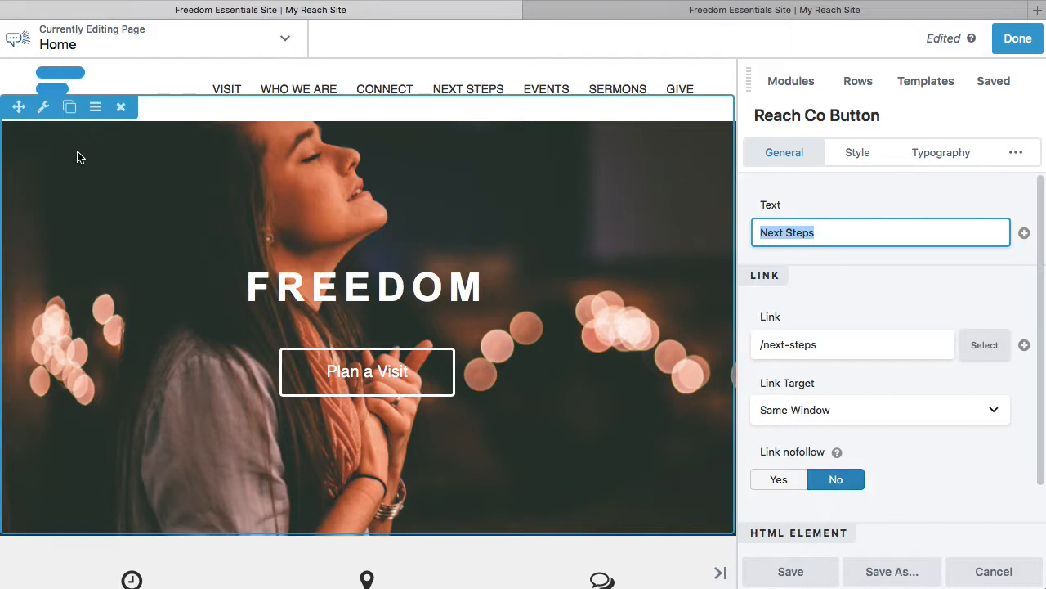
pyautogui.click(43, 107)
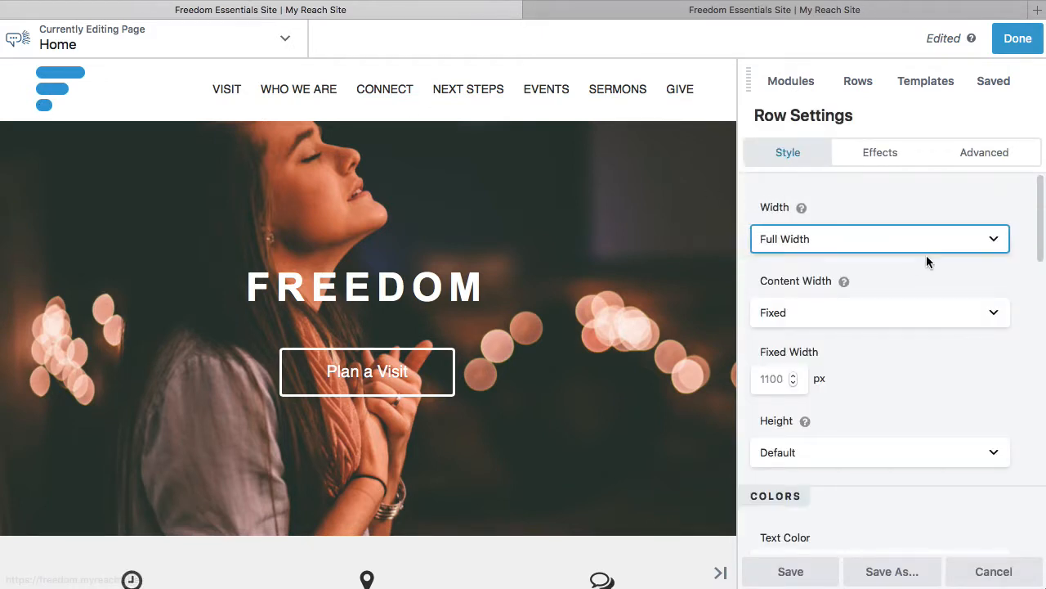
pyautogui.scroll(-2, 1017, 304)
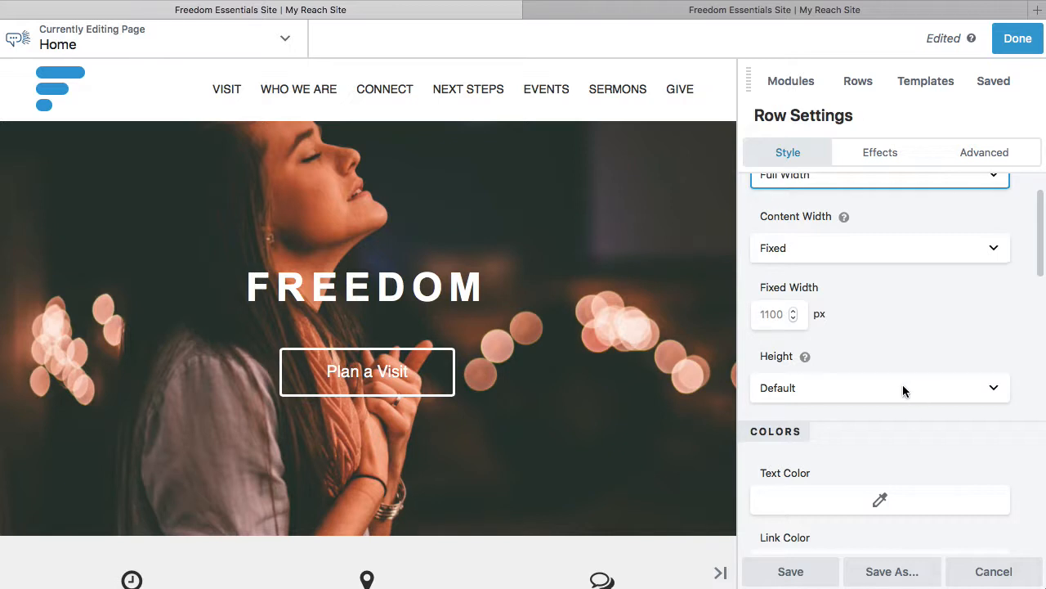
pyautogui.scroll(2, 902, 389)
pyautogui.scroll(-1, 903, 390)
pyautogui.click(881, 401)
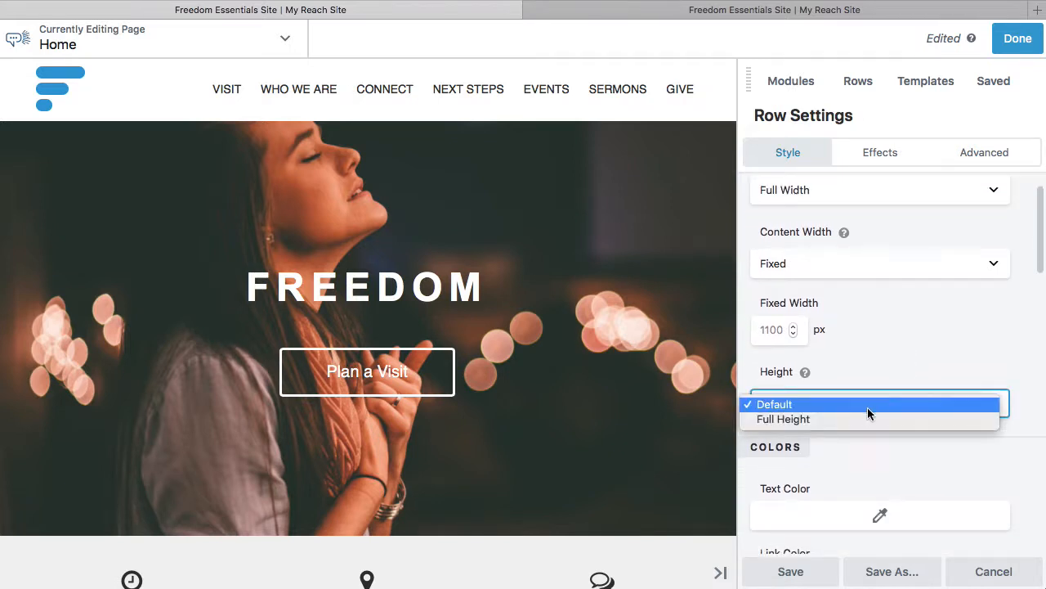
pyautogui.click(862, 419)
# Examine the hero row's width, height, content alignment and color options.
pyautogui.scroll(1, 881, 352)
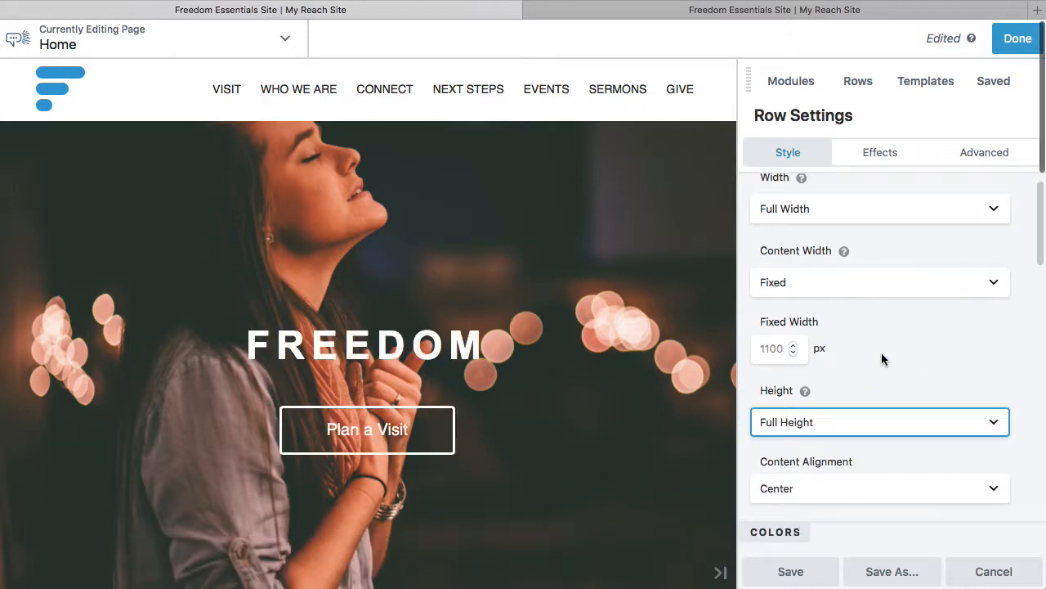
pyautogui.scroll(-3, 882, 352)
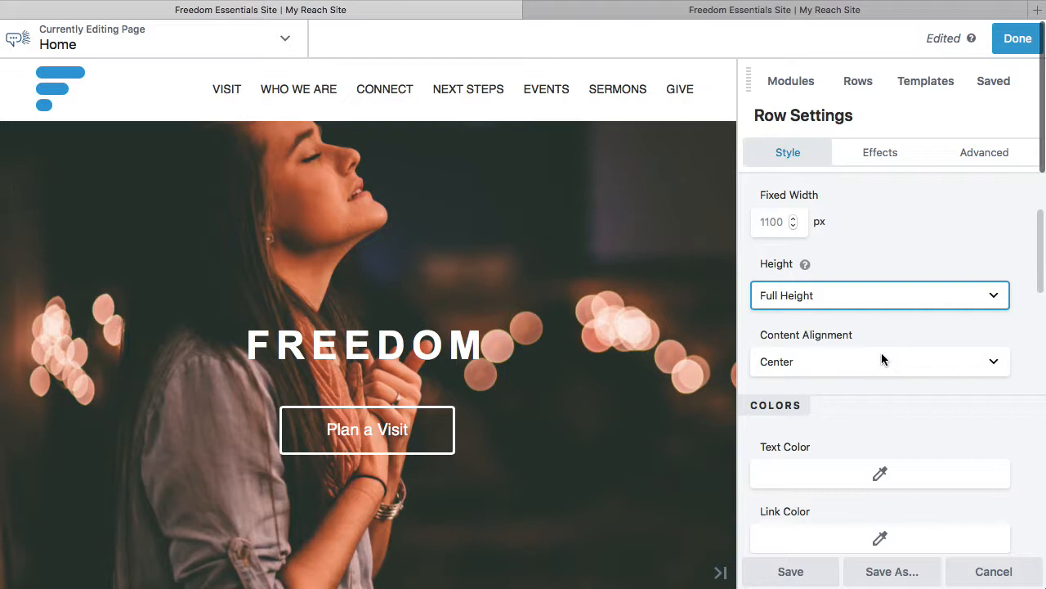
pyautogui.scroll(-2, 881, 356)
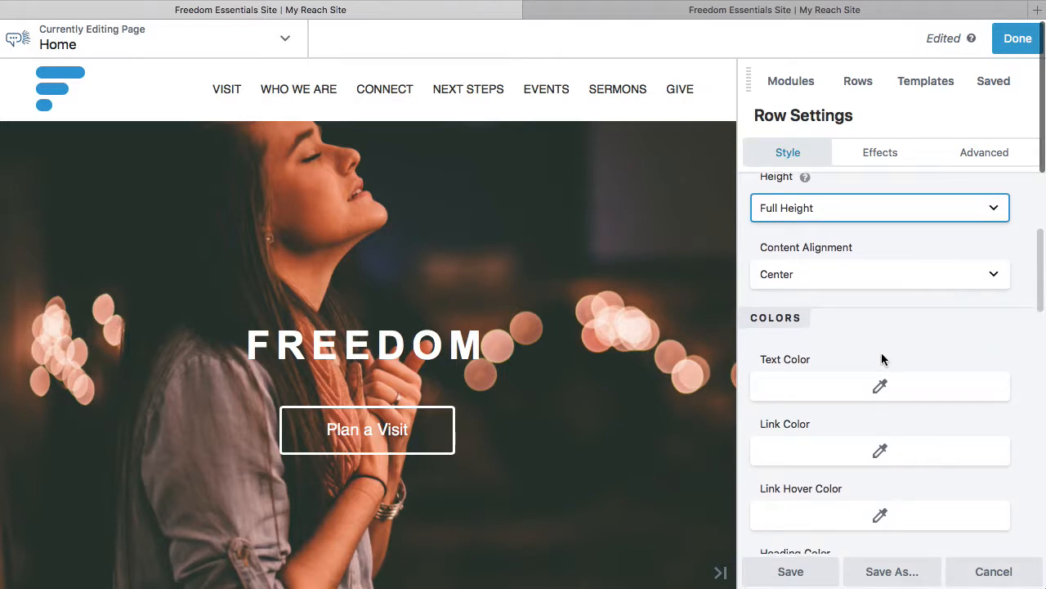
pyautogui.scroll(1, 881, 352)
pyautogui.scroll(2, 881, 352)
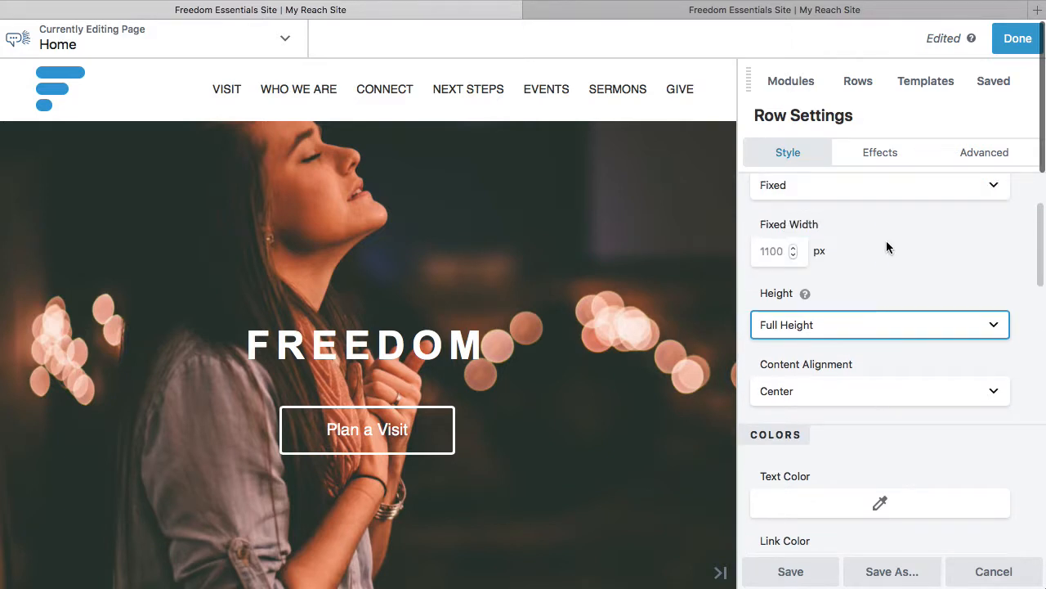
pyautogui.scroll(2, 907, 314)
pyautogui.scroll(-3, 906, 314)
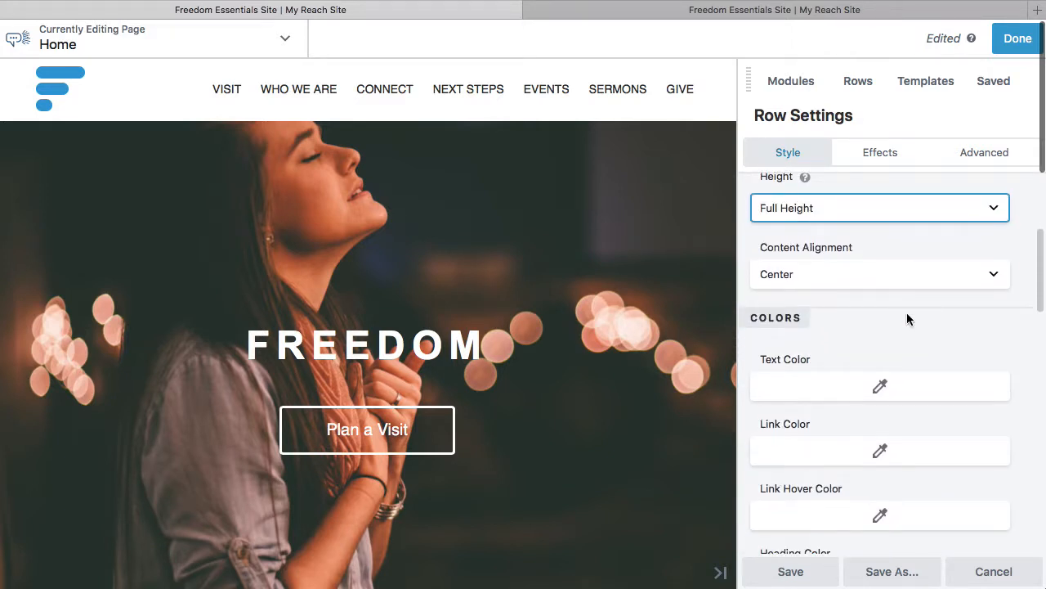
pyautogui.scroll(-1, 908, 318)
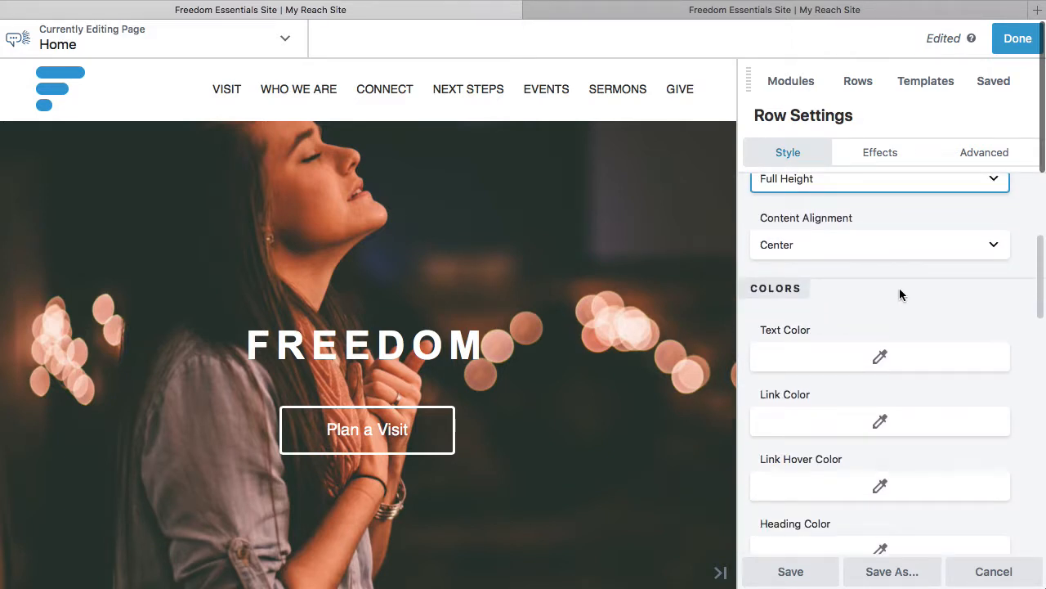
pyautogui.scroll(3, 900, 287)
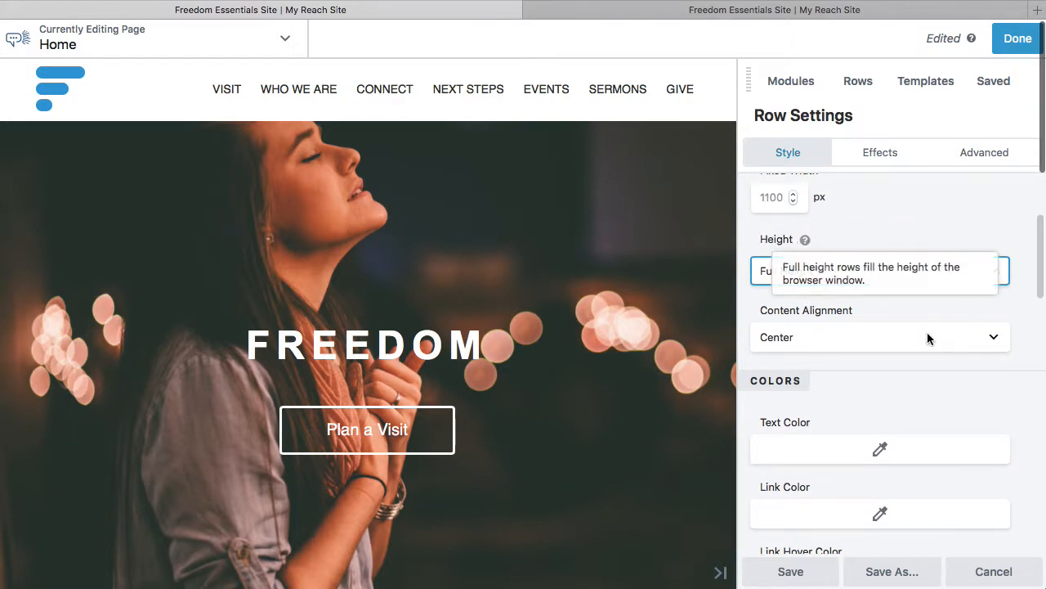
# Switch the hero row's height to Default and back to Full Height to compare them.
pyautogui.click(799, 274)
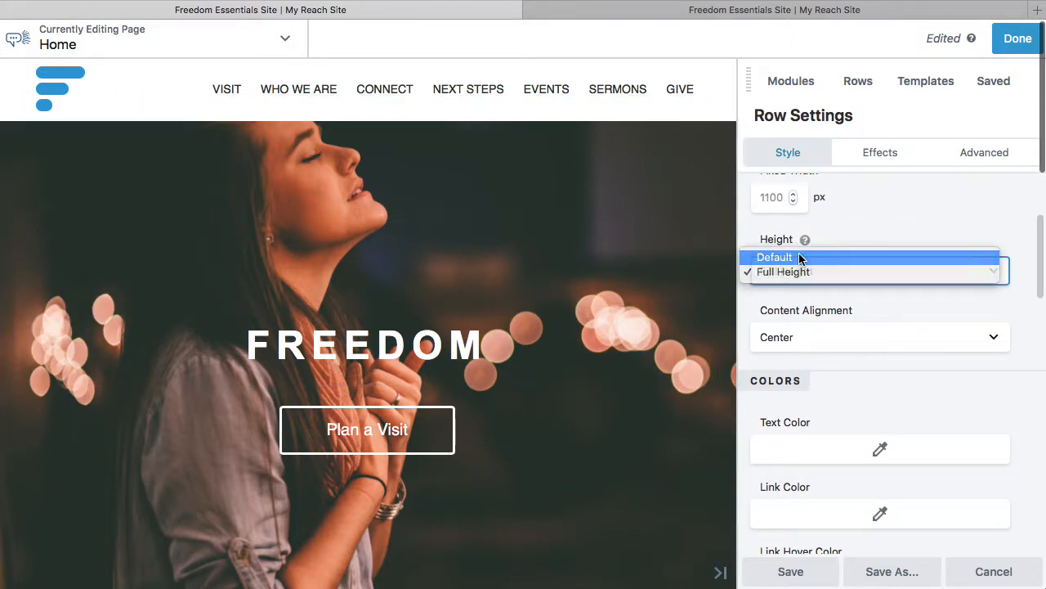
pyautogui.click(800, 258)
pyautogui.click(846, 271)
pyautogui.click(852, 286)
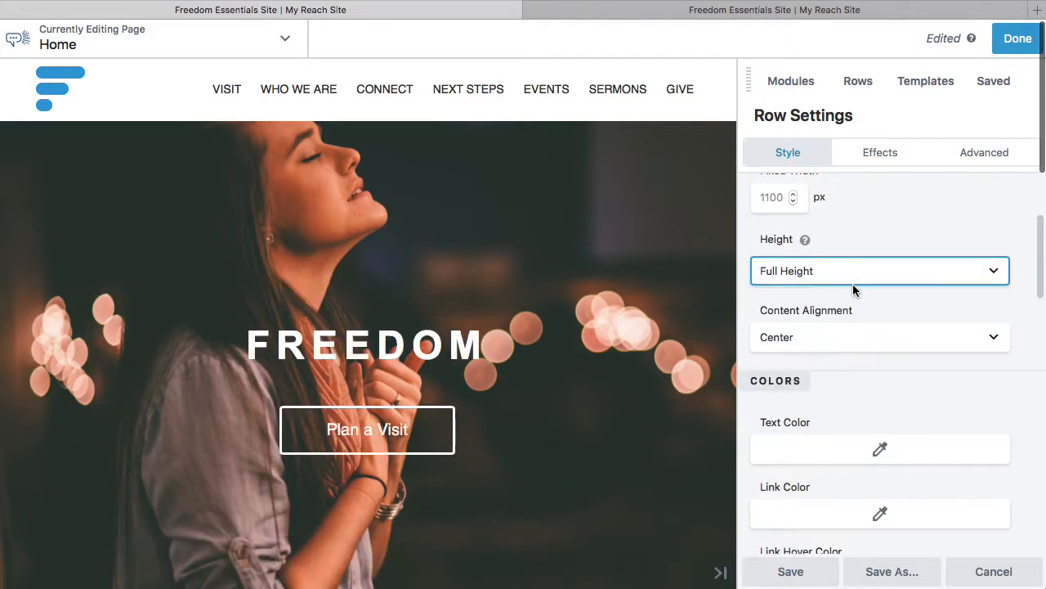
# Review the hero row's color options and inspect the text color in the Freedom heading's style settings.
pyautogui.scroll(-1, 887, 349)
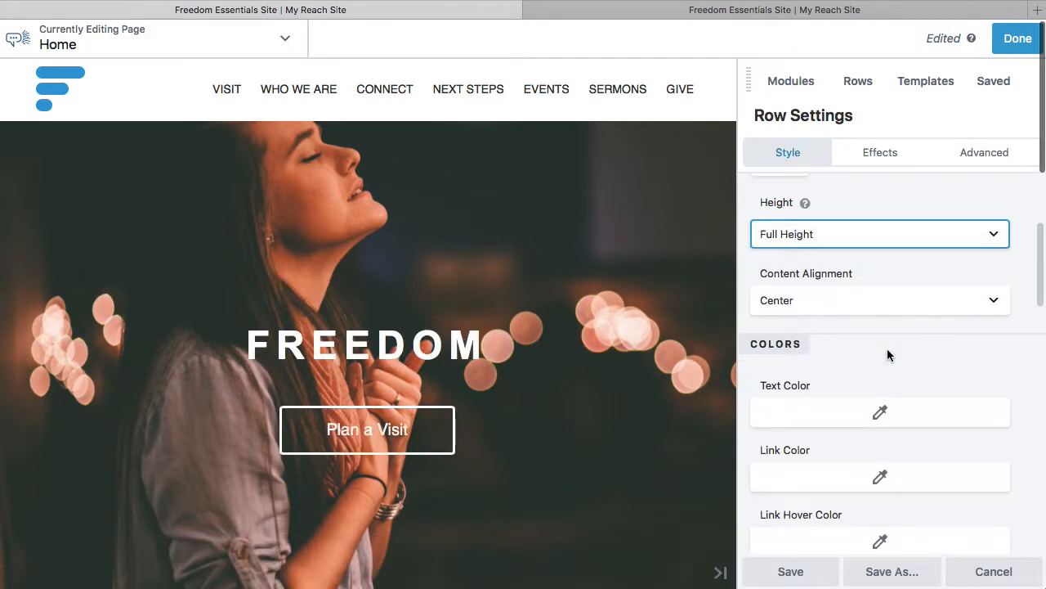
pyautogui.scroll(-4, 888, 350)
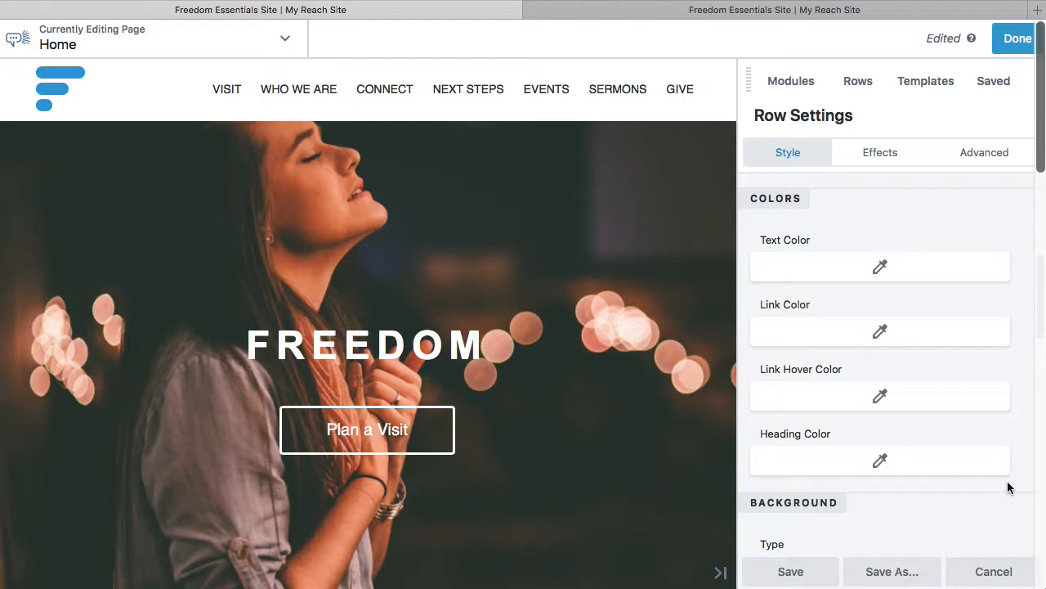
pyautogui.click(426, 344)
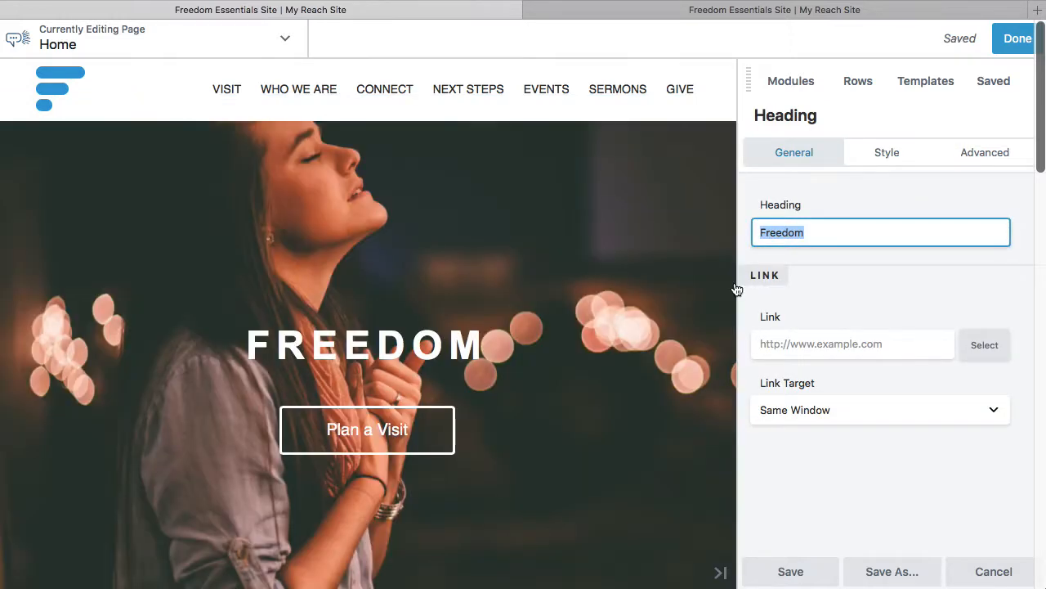
pyautogui.click(884, 154)
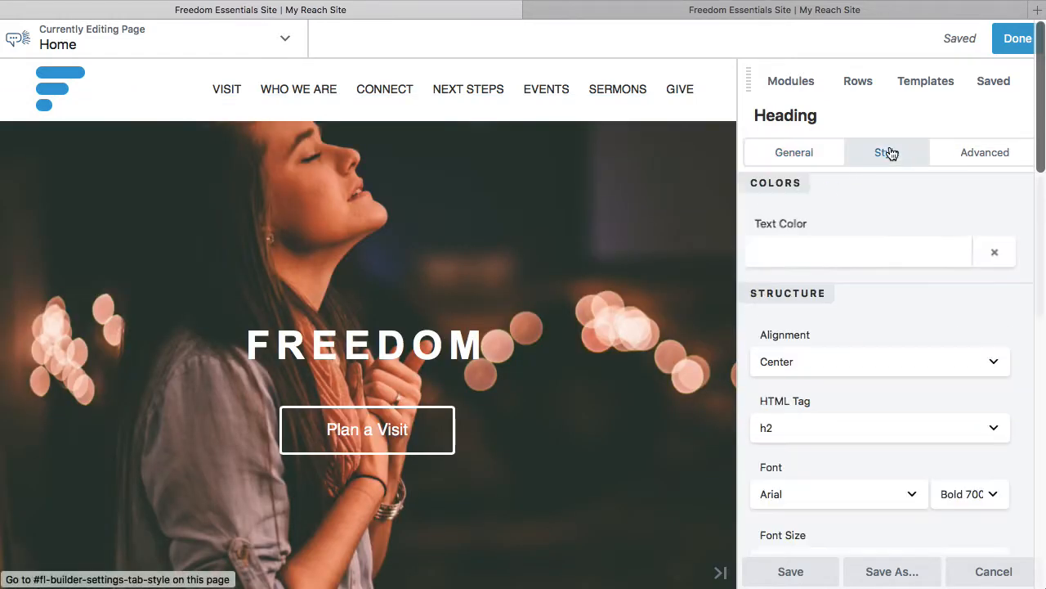
pyautogui.click(822, 254)
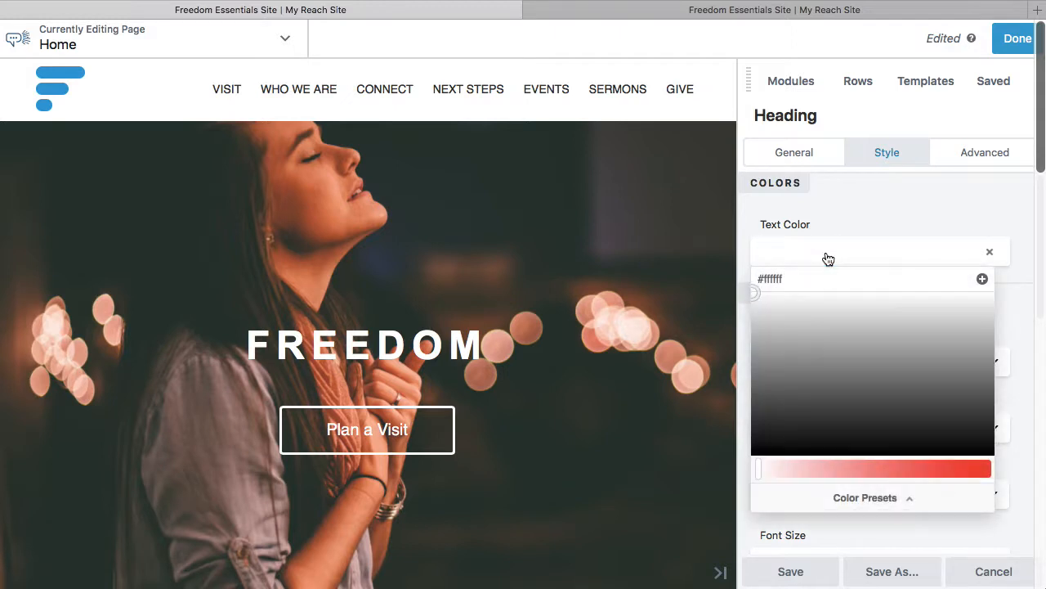
pyautogui.click(808, 236)
pyautogui.moveTo(237, 156)
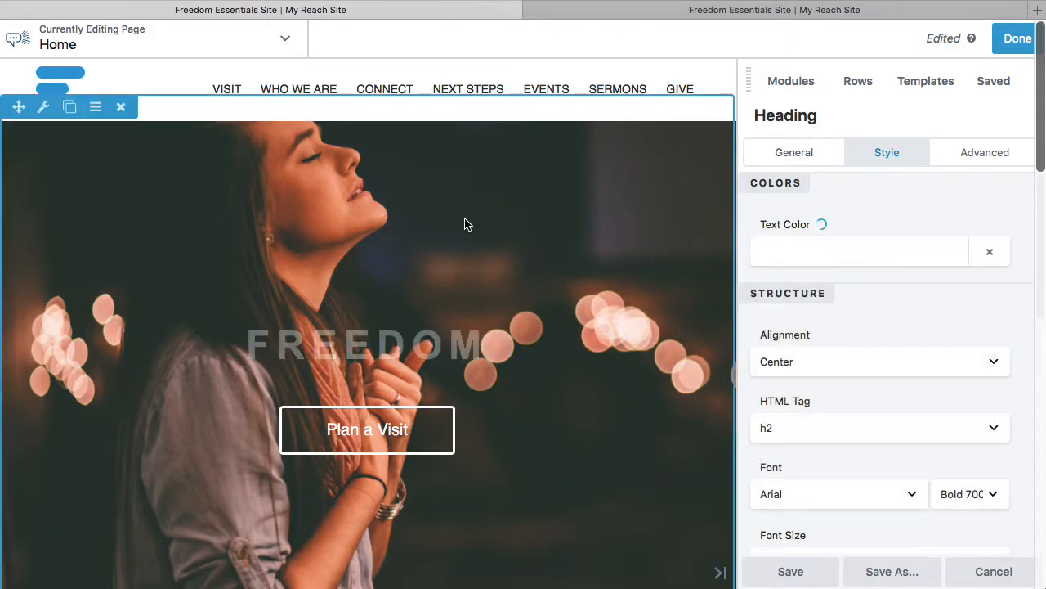
# Reopen the Freedom hero's row settings and set its background type to Video.
pyautogui.click(45, 109)
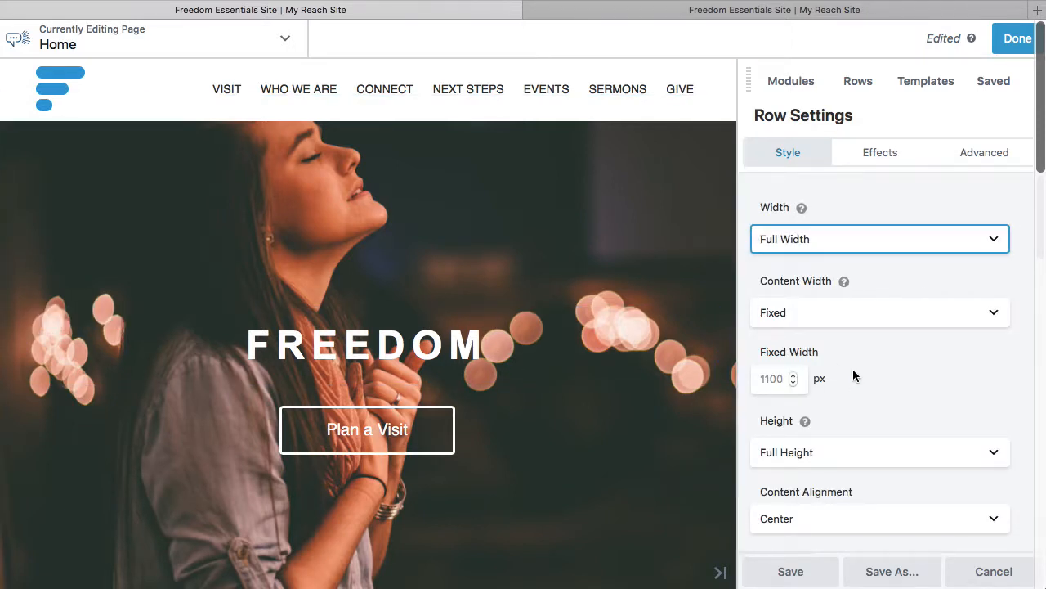
pyautogui.scroll(-5, 853, 375)
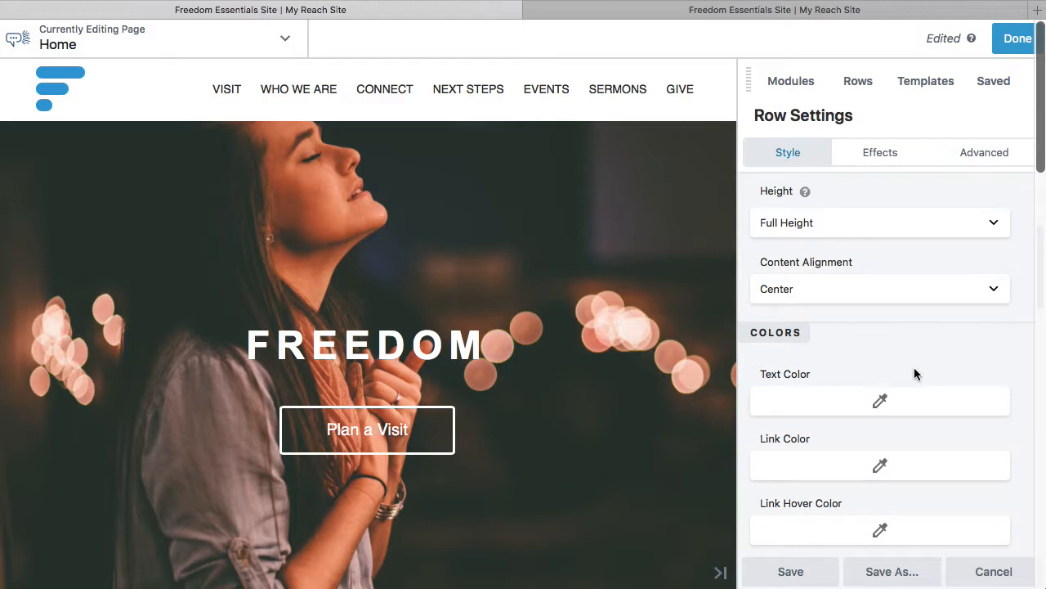
pyautogui.scroll(-3, 914, 374)
pyautogui.scroll(-4, 914, 367)
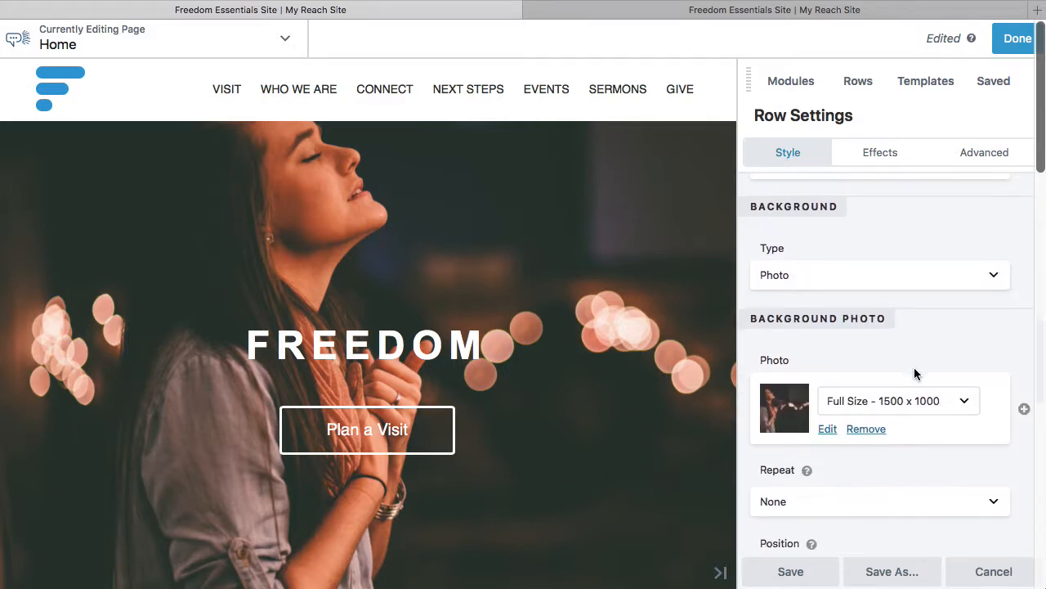
pyautogui.click(824, 282)
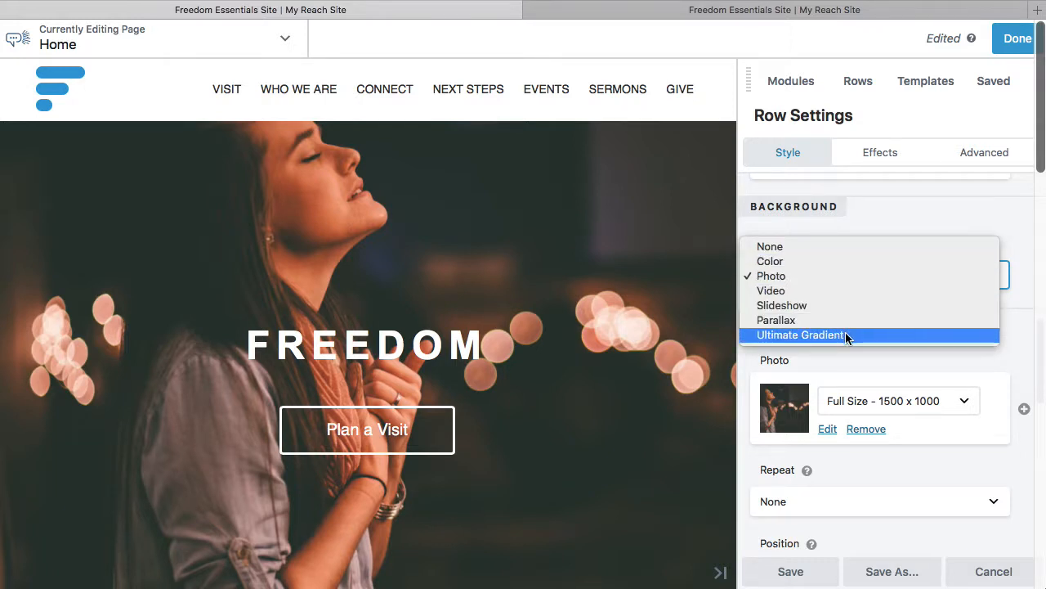
pyautogui.click(842, 290)
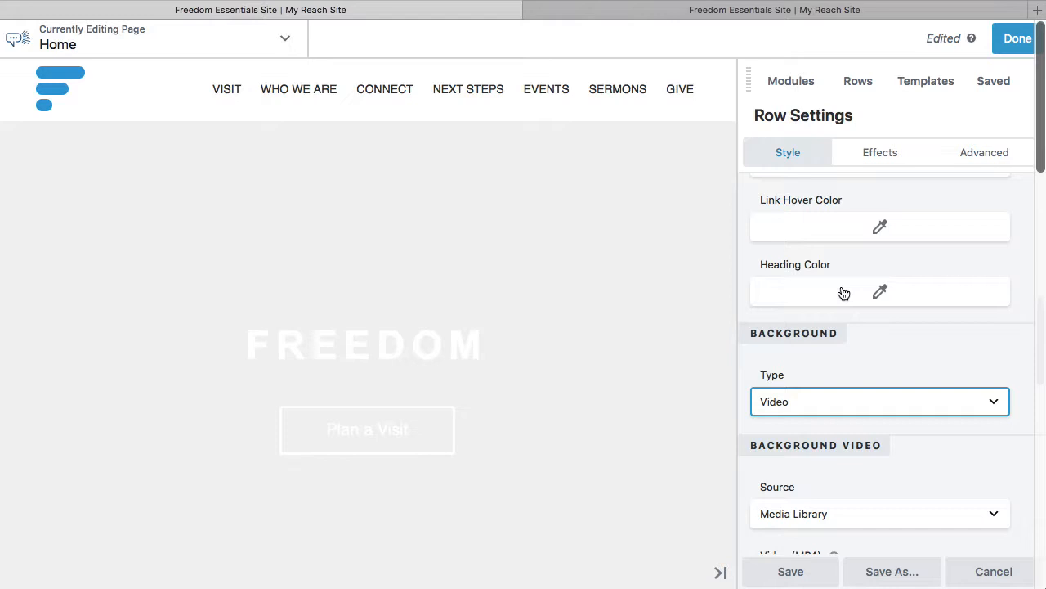
# Choose the lightstock MP4 file from the media library as the hero row's background video.
pyautogui.scroll(-4, 932, 424)
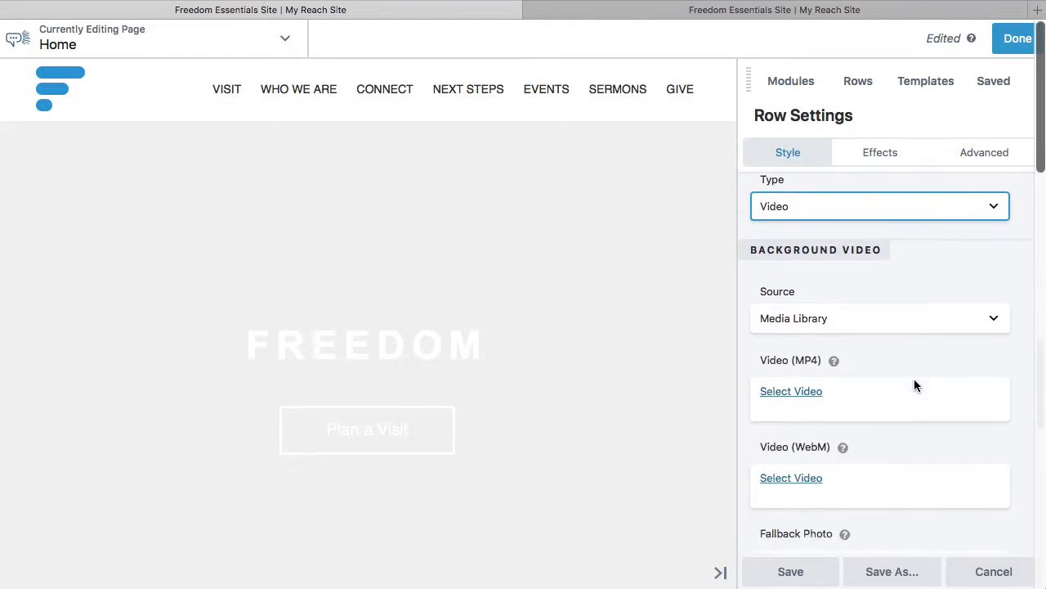
pyautogui.click(784, 391)
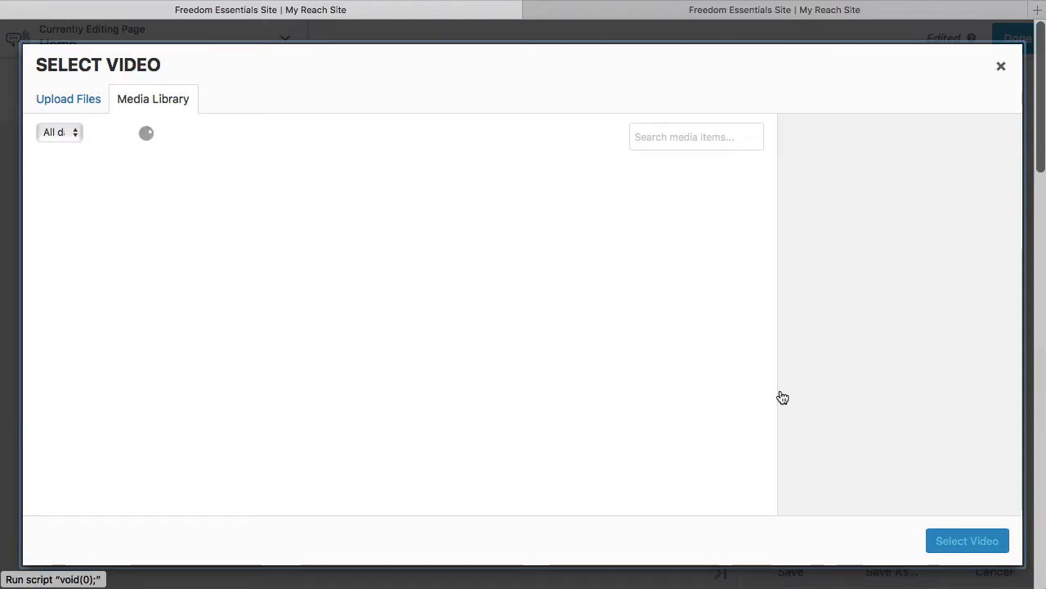
pyautogui.click(128, 209)
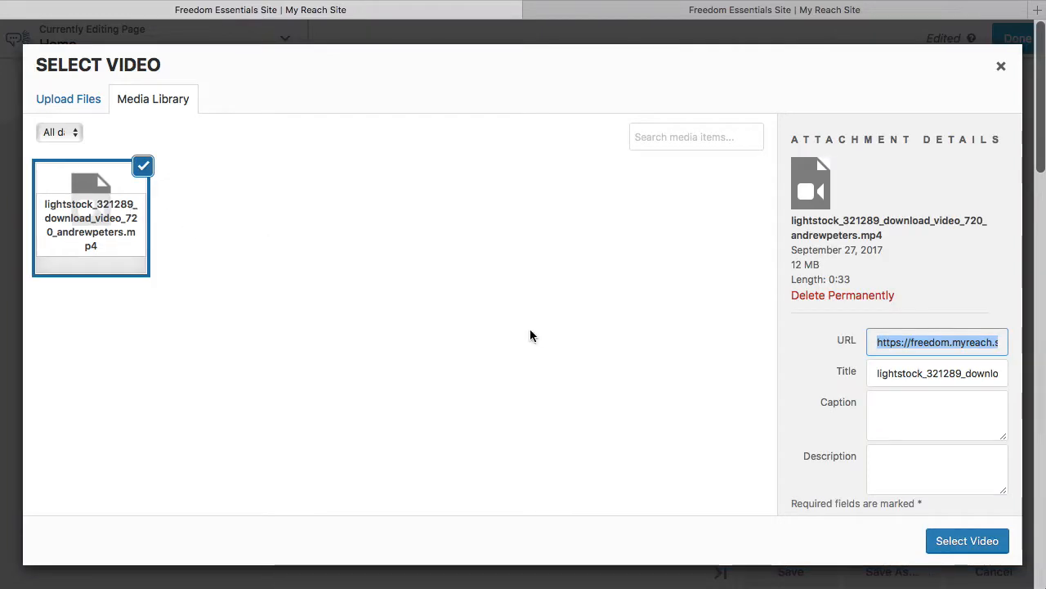
pyautogui.click(958, 541)
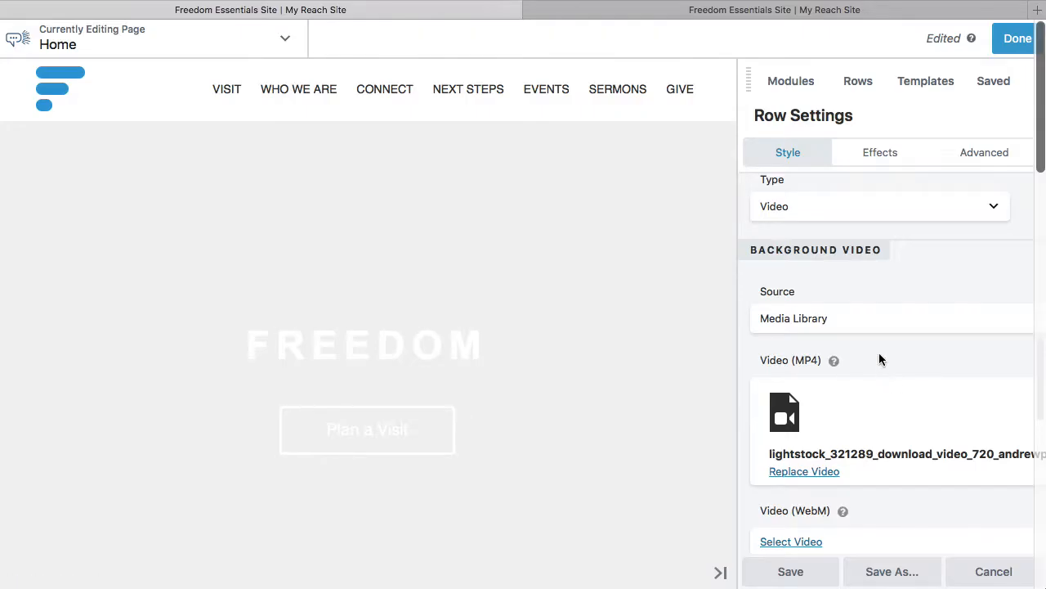
# Set the background video's fallback photo to the cropped lightstock image of the woman with bokeh lights, using the media library.
pyautogui.scroll(-2, 879, 352)
pyautogui.scroll(-2, 878, 358)
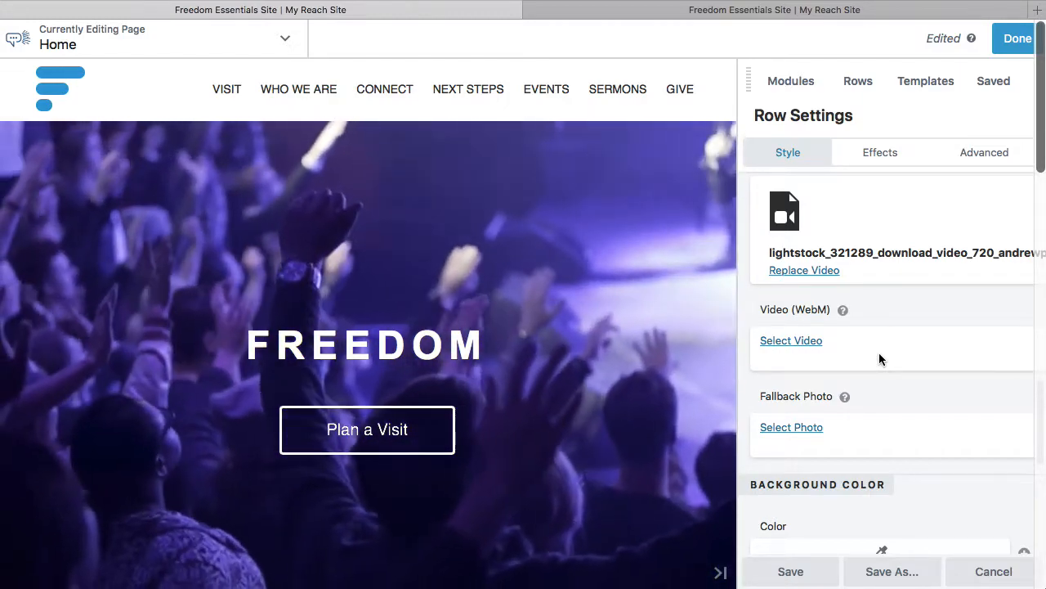
pyautogui.scroll(-3, 879, 358)
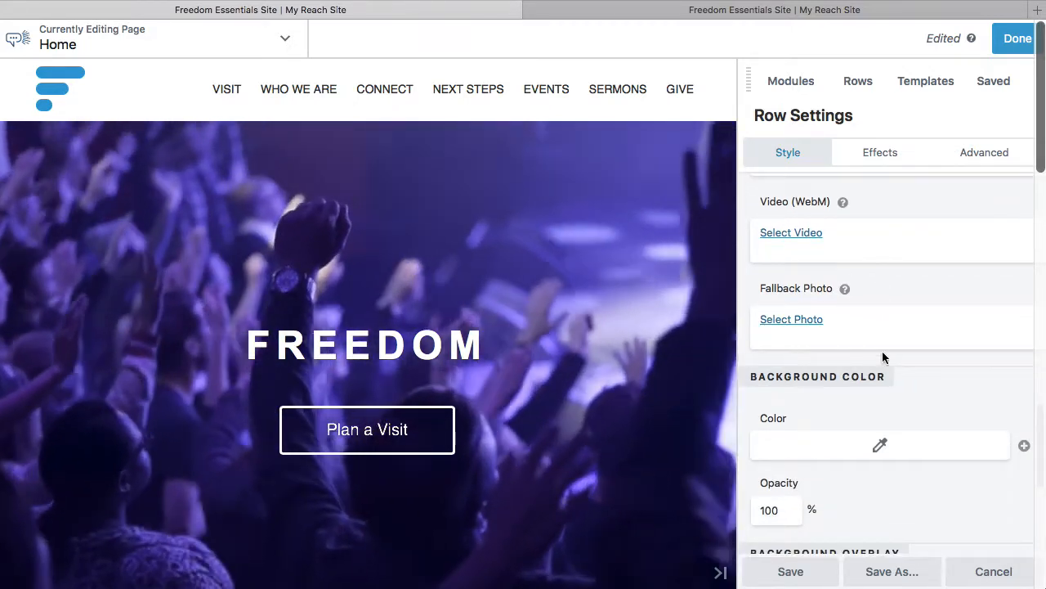
pyautogui.click(786, 323)
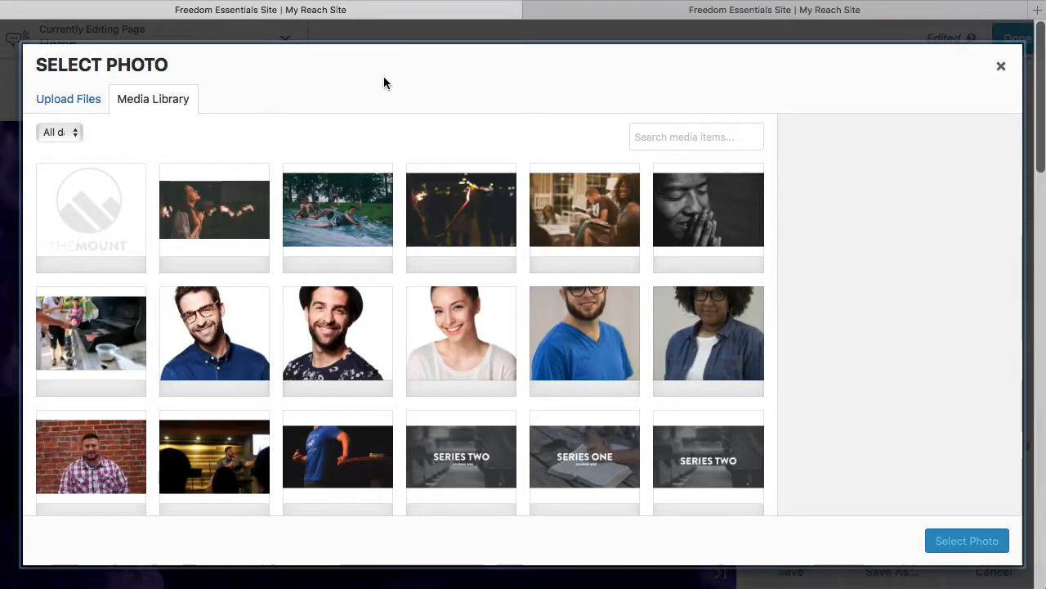
pyautogui.click(255, 203)
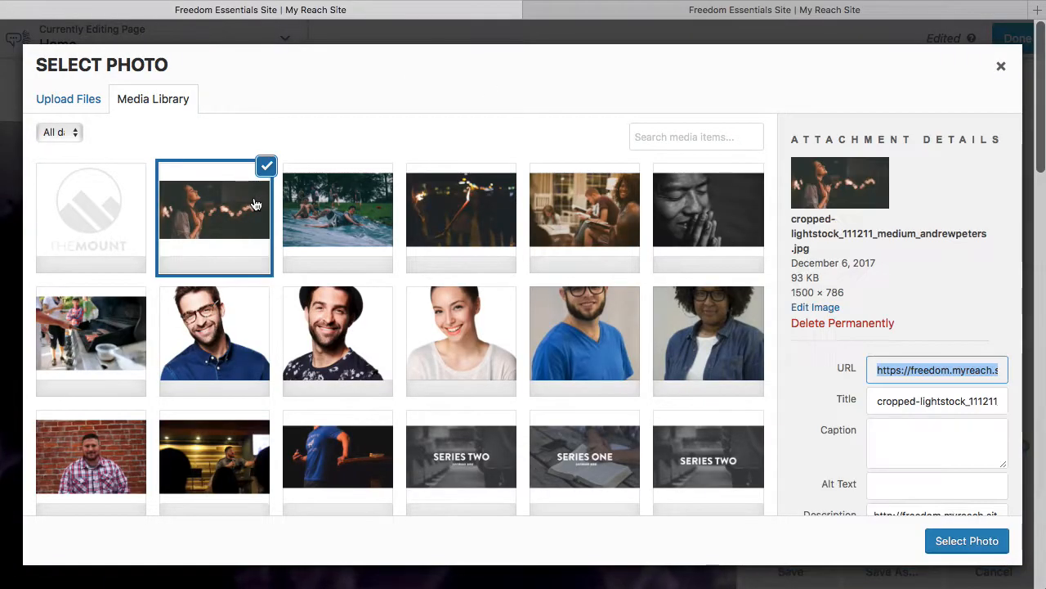
pyautogui.click(938, 533)
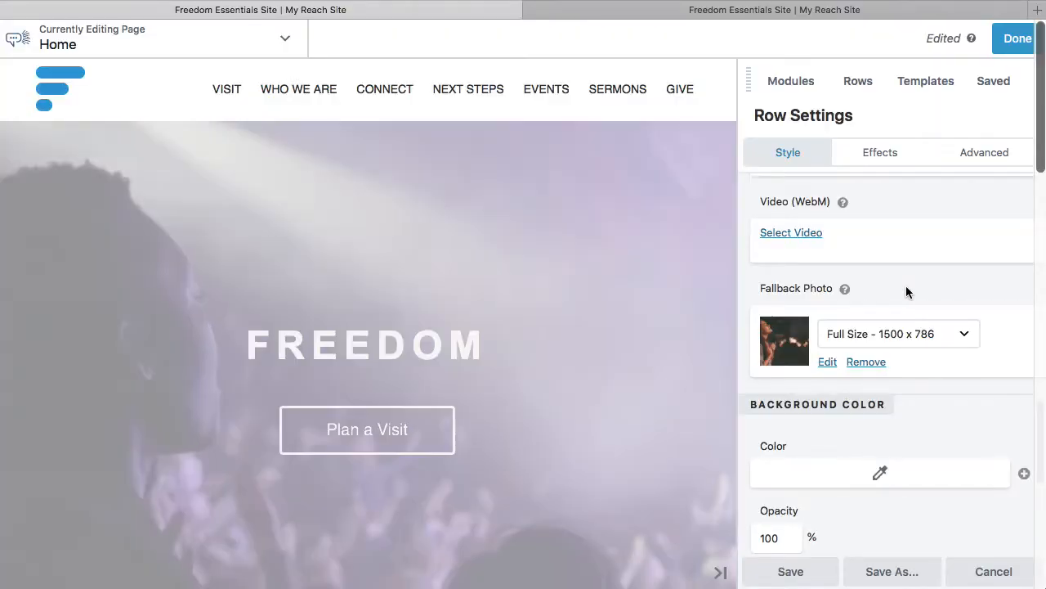
# Delete the #8888dd preset from the saved colors offered for the hero row's background overlay.
pyautogui.scroll(-1, 906, 285)
pyautogui.scroll(-1, 925, 343)
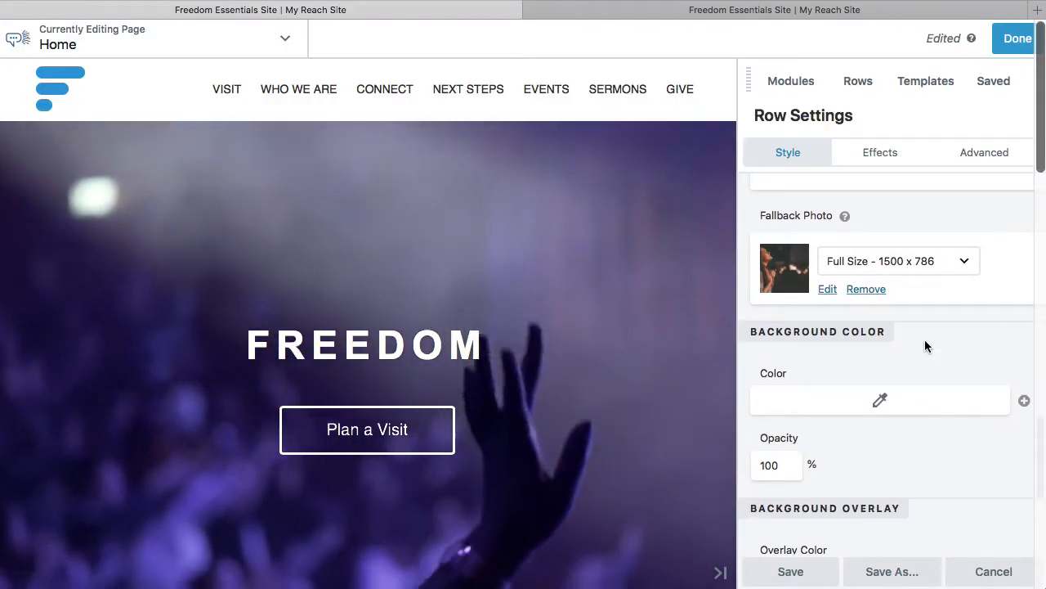
pyautogui.scroll(5, 924, 339)
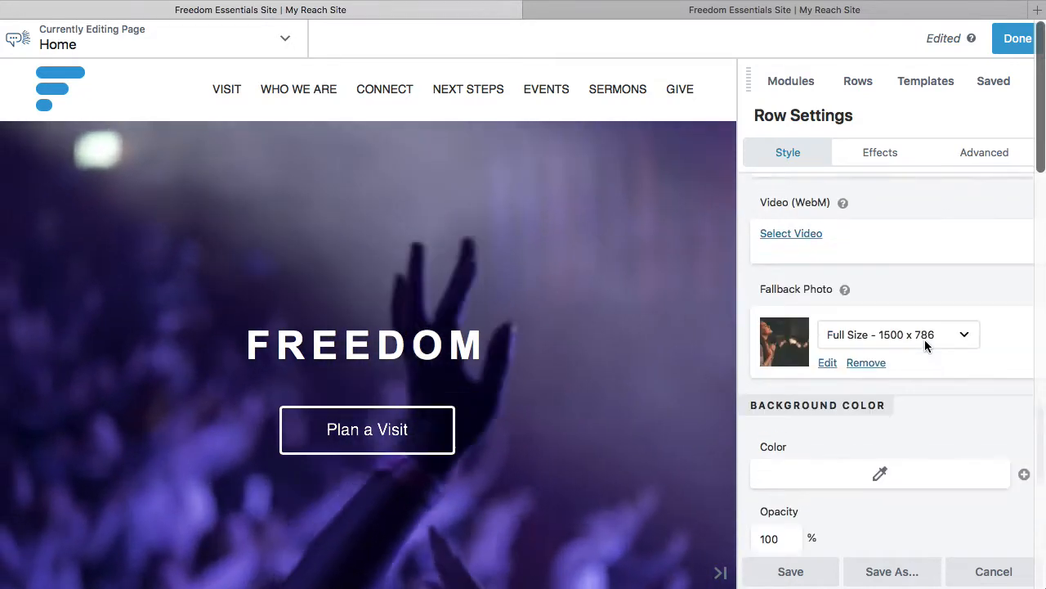
pyautogui.scroll(2, 925, 339)
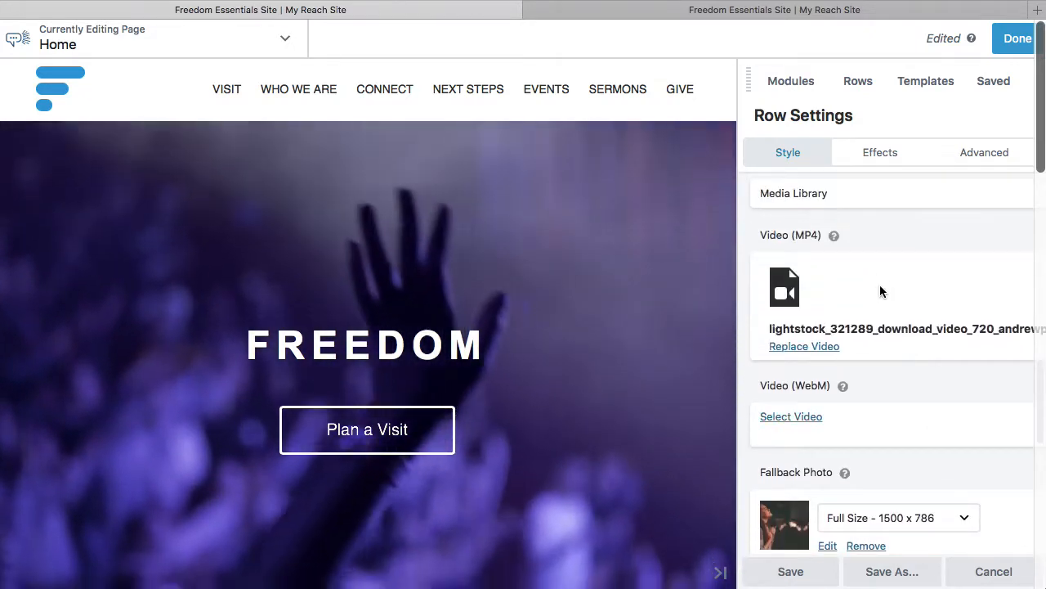
pyautogui.scroll(-5, 955, 404)
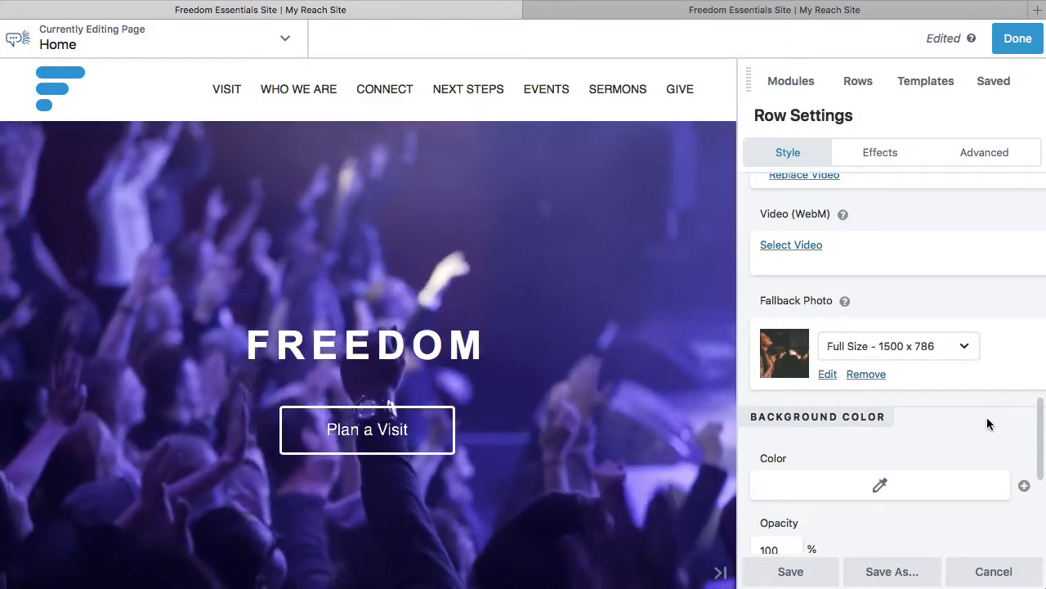
pyautogui.scroll(-5, 986, 424)
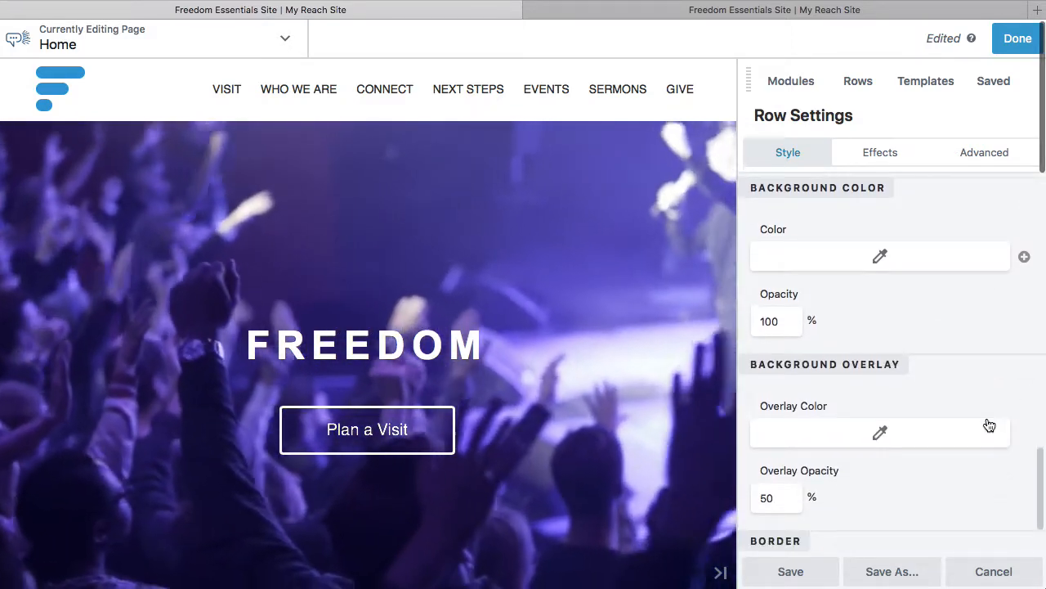
pyautogui.scroll(-2, 987, 424)
pyautogui.click(879, 338)
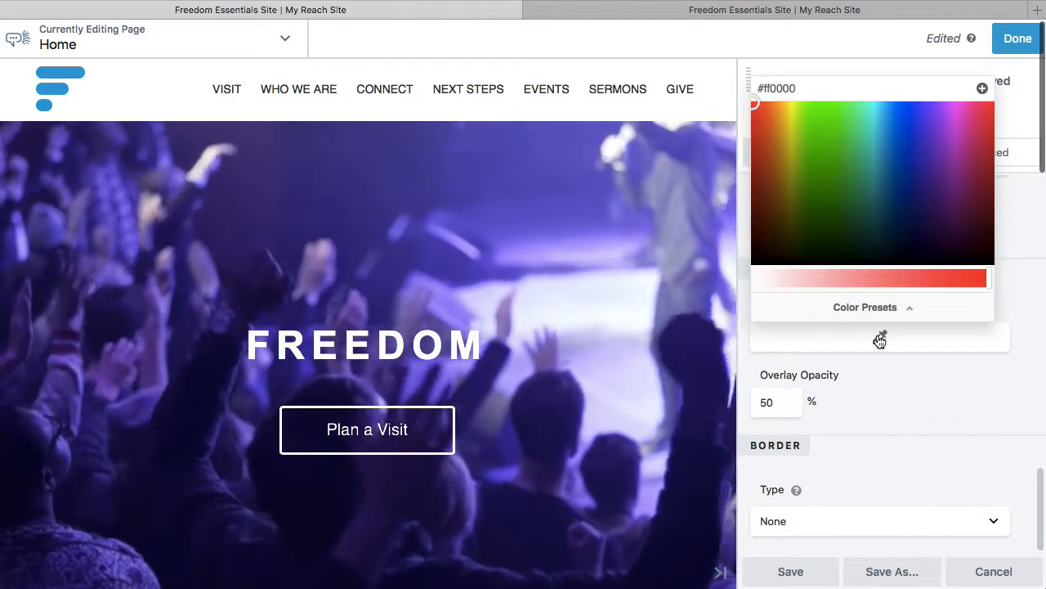
pyautogui.click(882, 301)
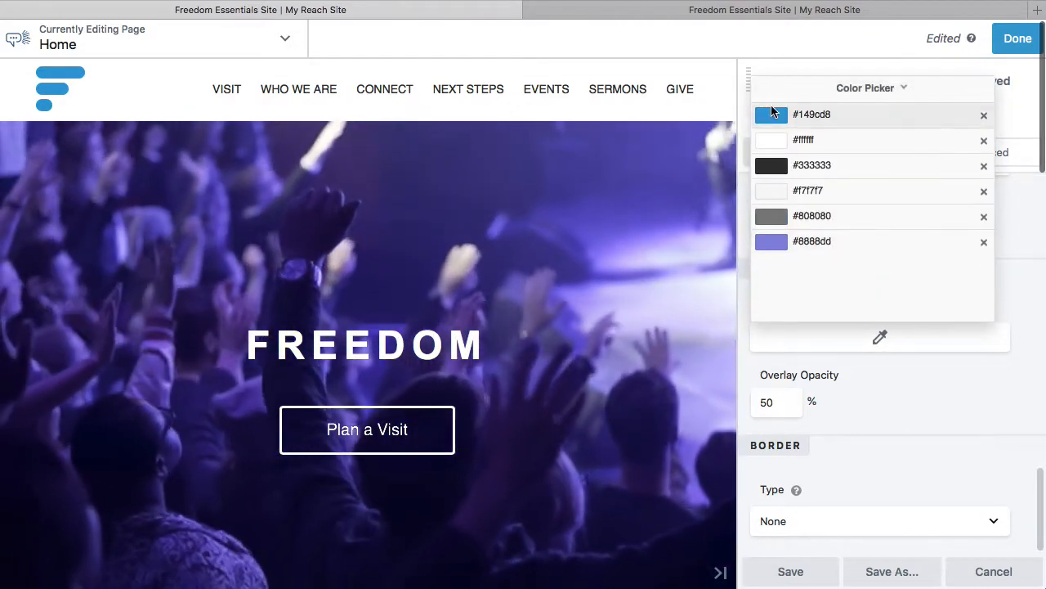
pyautogui.click(984, 241)
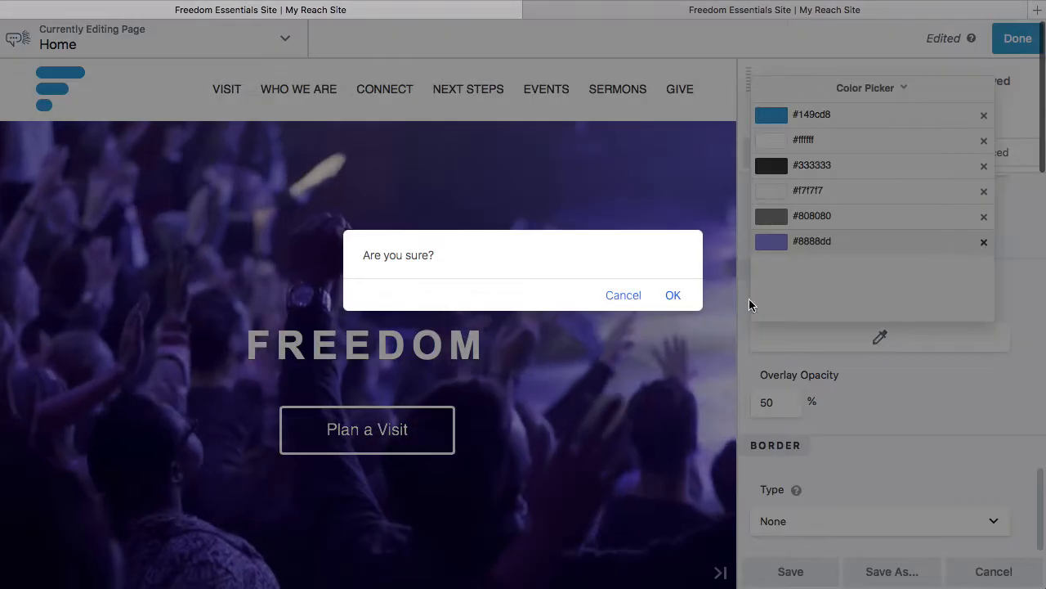
pyautogui.click(672, 296)
# Try the #149cd8 preset as the hero row's overlay color and clear it again.
pyautogui.click(800, 113)
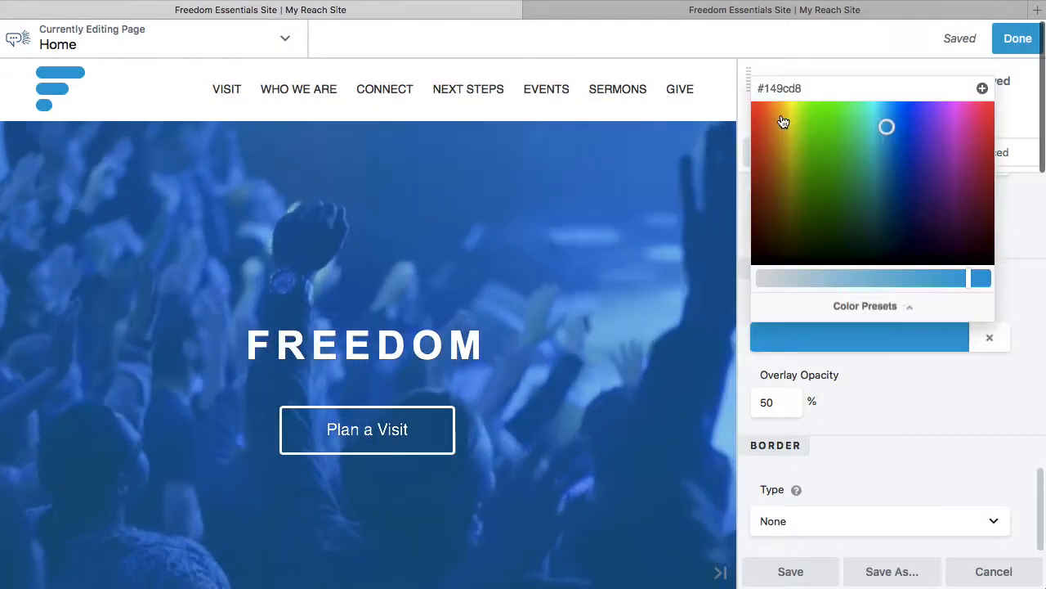
pyautogui.click(881, 393)
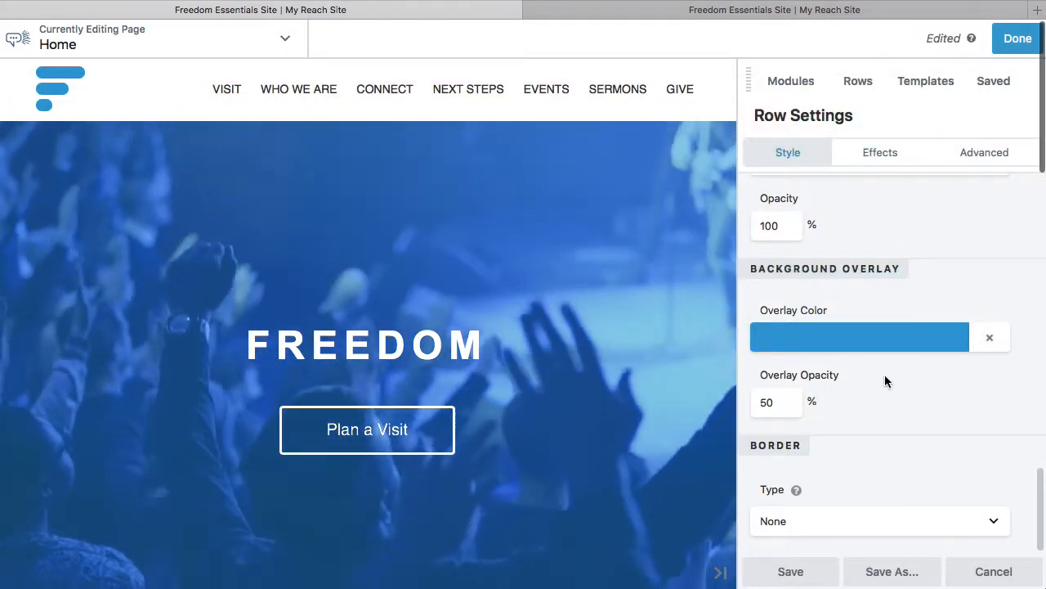
pyautogui.click(988, 338)
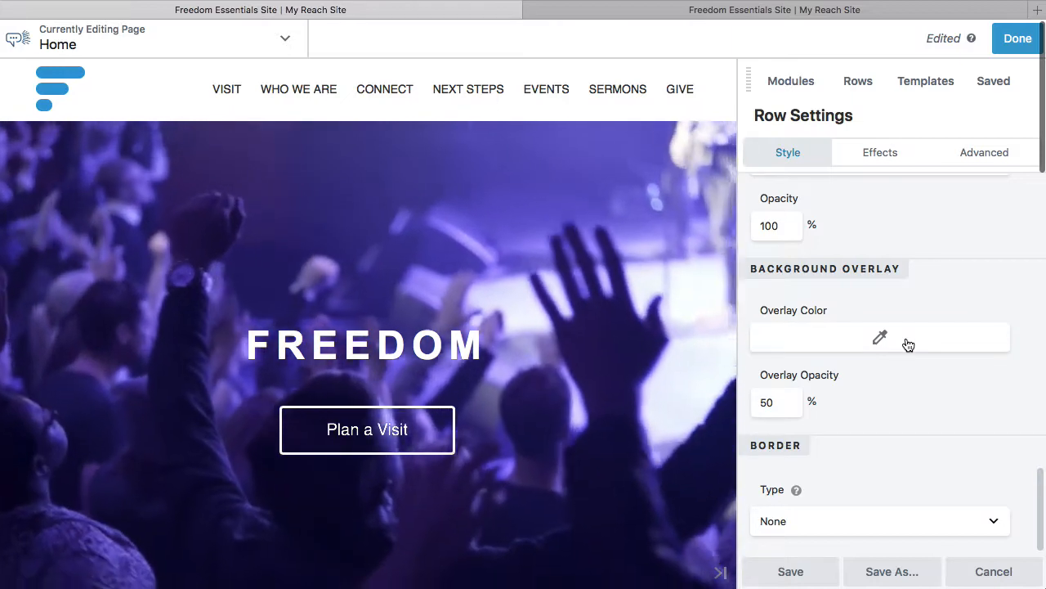
# Set the hero row's background overlay color to the #149cd8 preset.
pyautogui.click(907, 344)
pyautogui.click(871, 304)
pyautogui.click(787, 187)
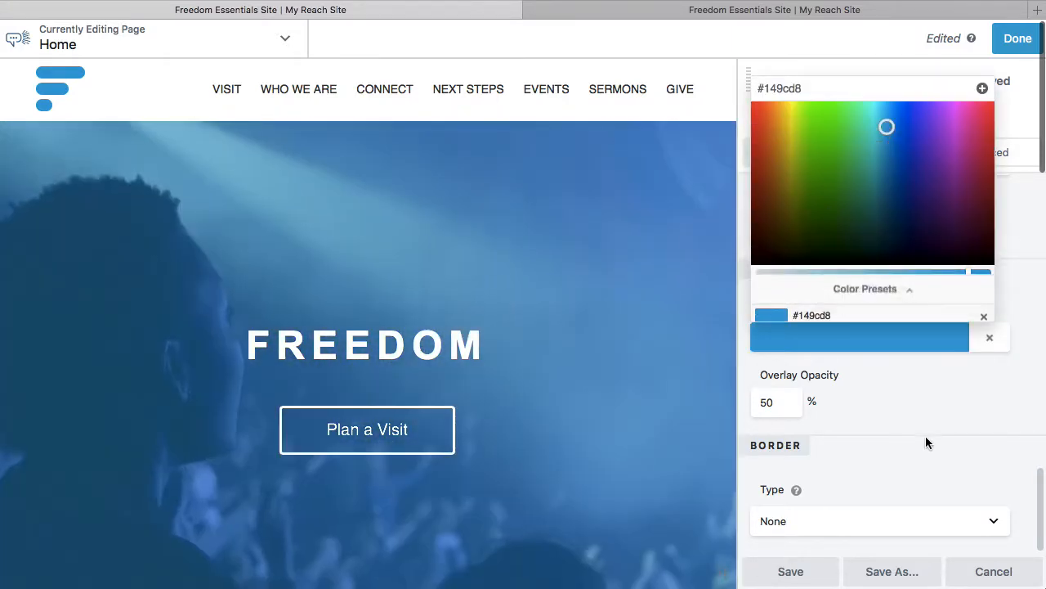
pyautogui.click(924, 442)
# Set the hero row's overlay opacity to 80%.
pyautogui.click(763, 398)
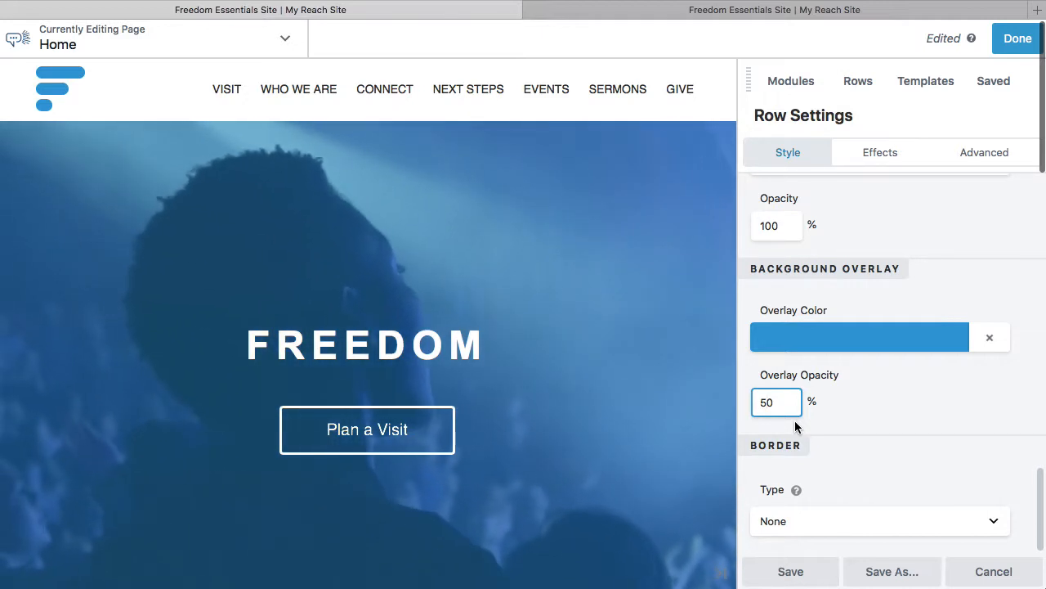
pyautogui.press('BackSpace')
pyautogui.write('8')
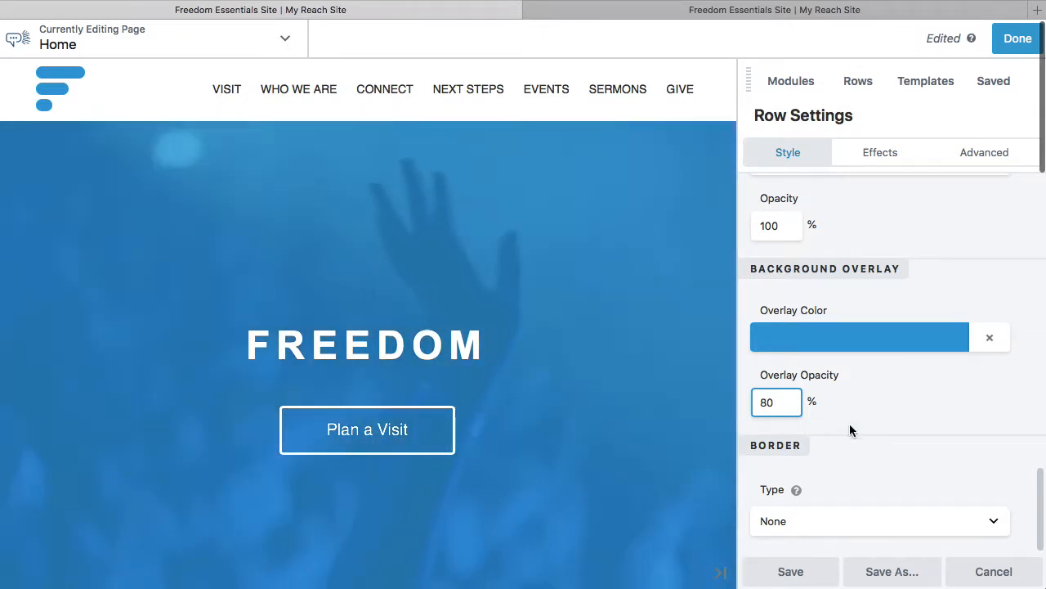
pyautogui.click(924, 424)
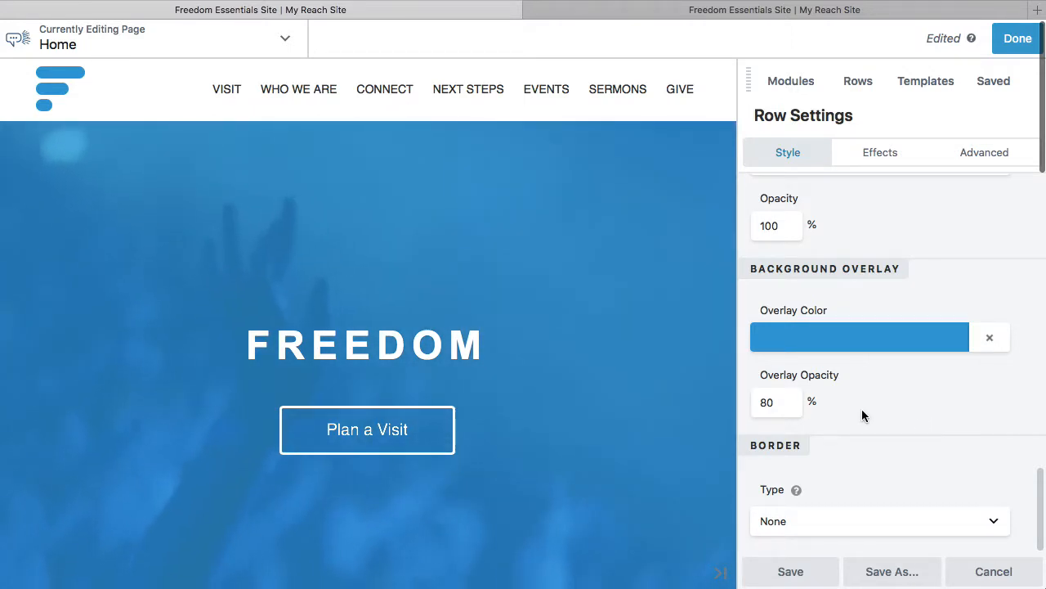
# Re-enter 80% as the hero row's overlay opacity and save the row settings.
pyautogui.click(765, 400)
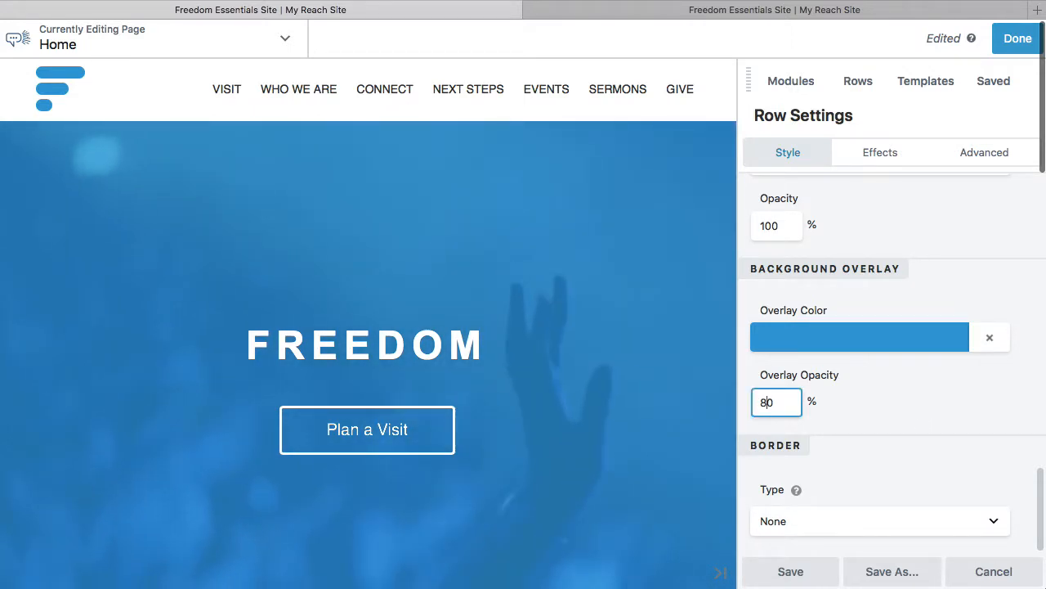
pyautogui.press('BackSpace')
pyautogui.write('80')
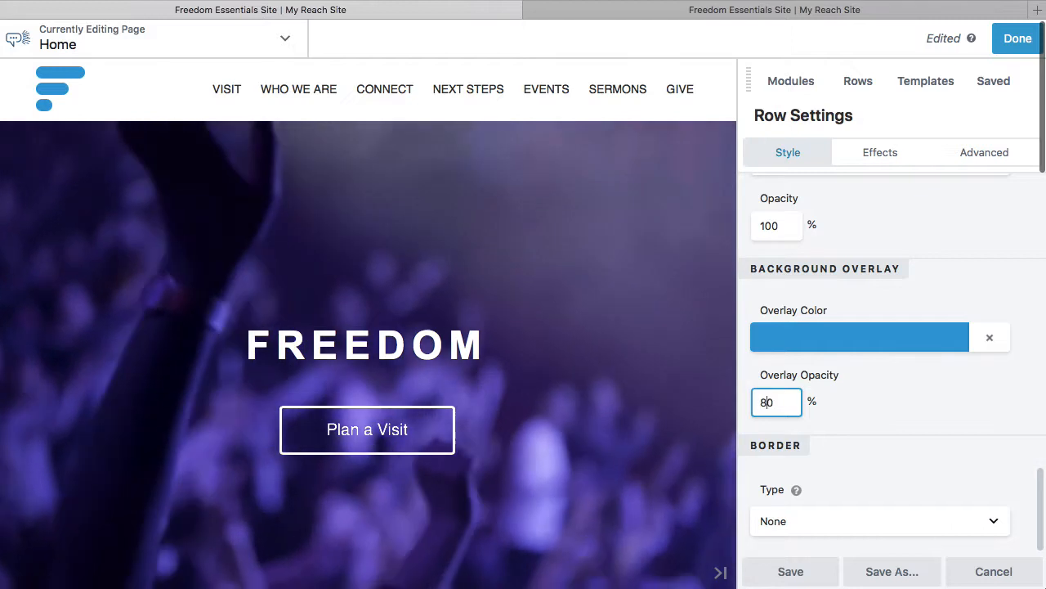
pyautogui.click(893, 404)
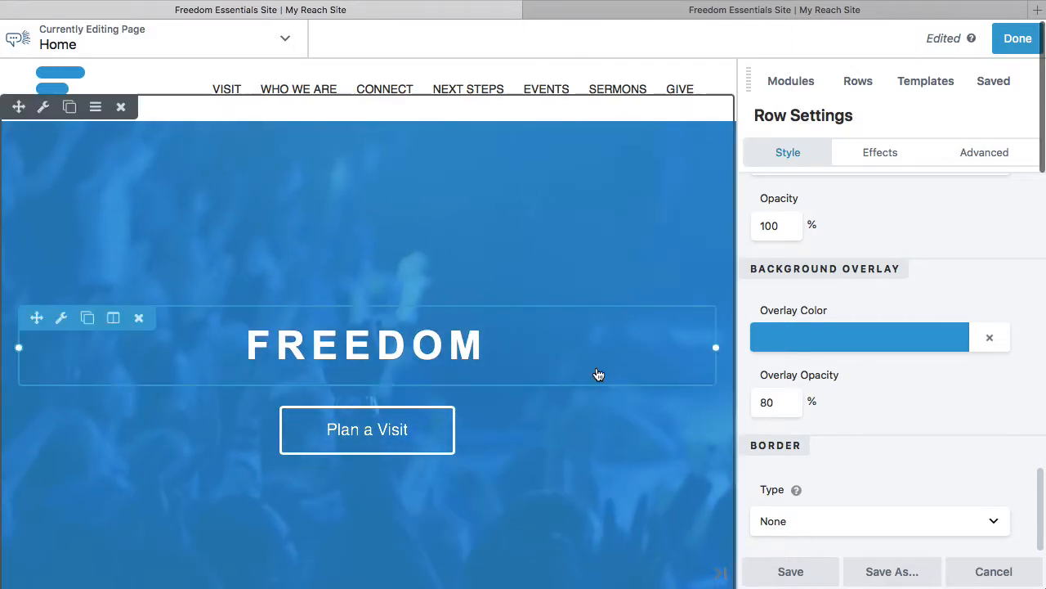
pyautogui.scroll(-3, 600, 374)
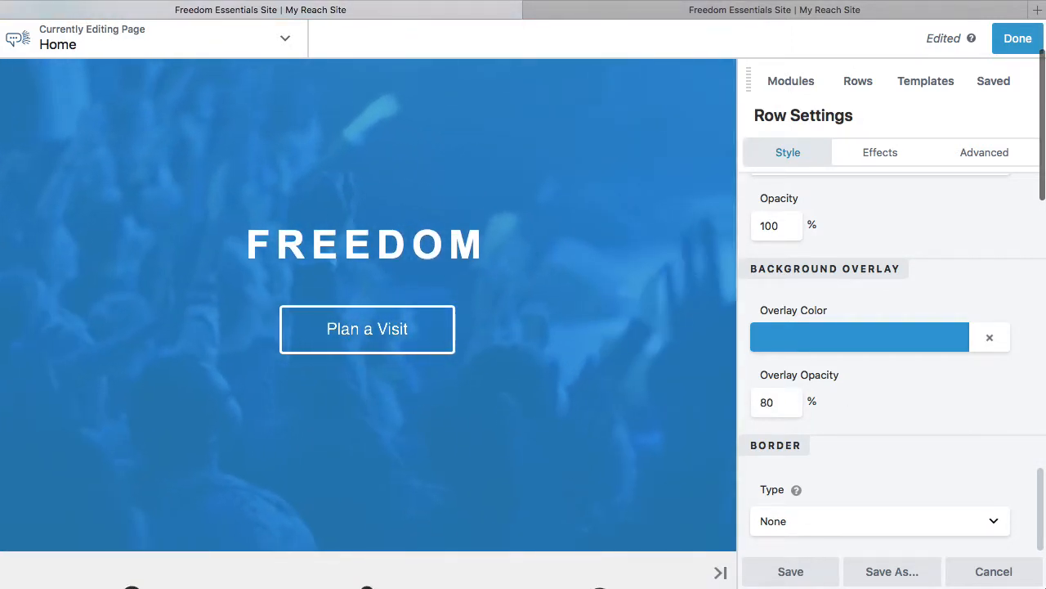
pyautogui.click(792, 571)
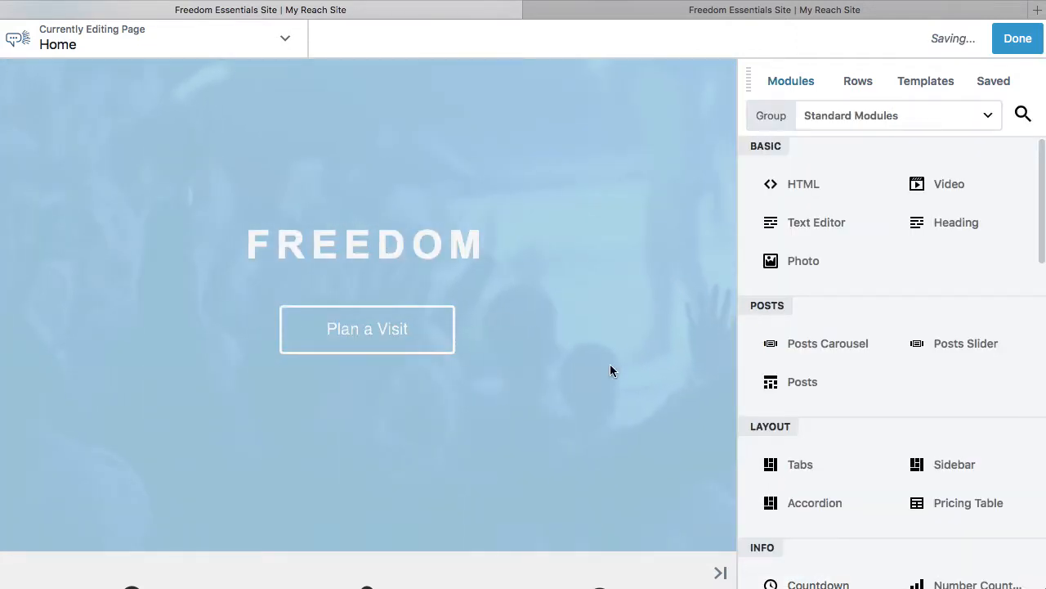
# Open the column settings of the Location column in the row below the hero.
pyautogui.scroll(2, 610, 369)
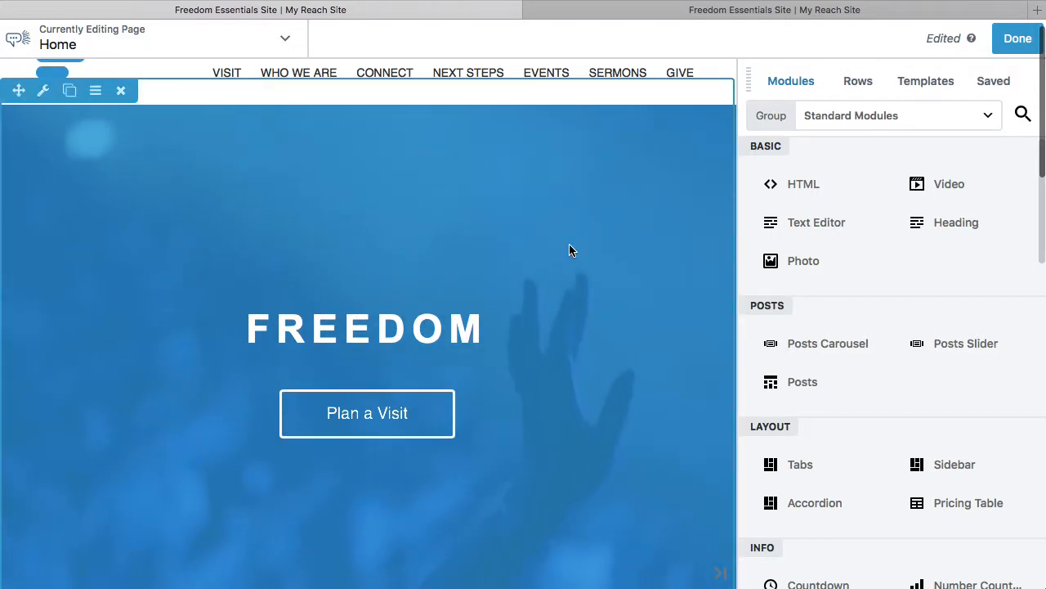
pyautogui.scroll(-1, 582, 247)
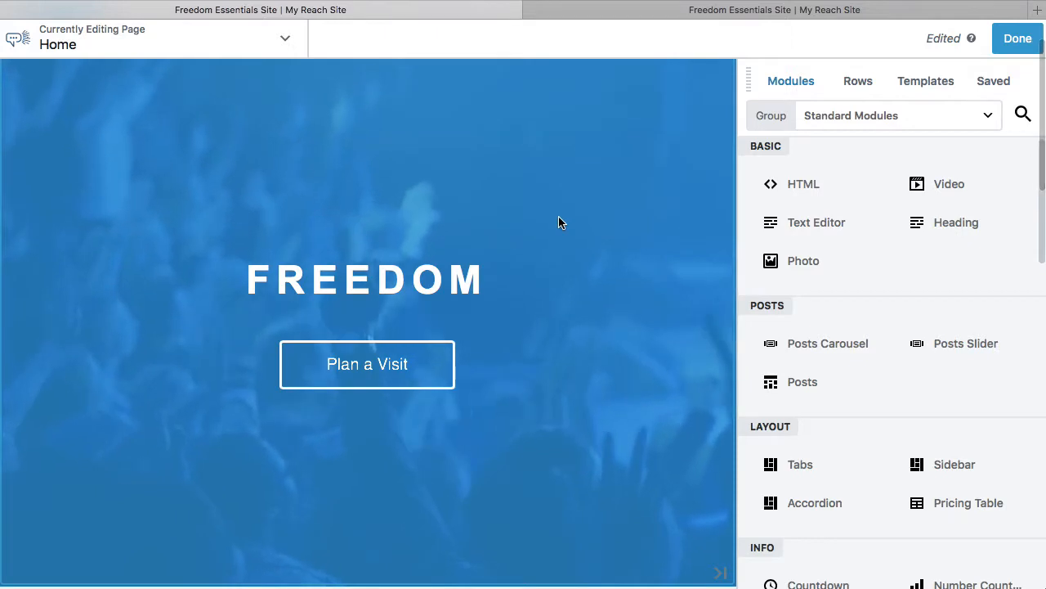
pyautogui.scroll(1, 560, 222)
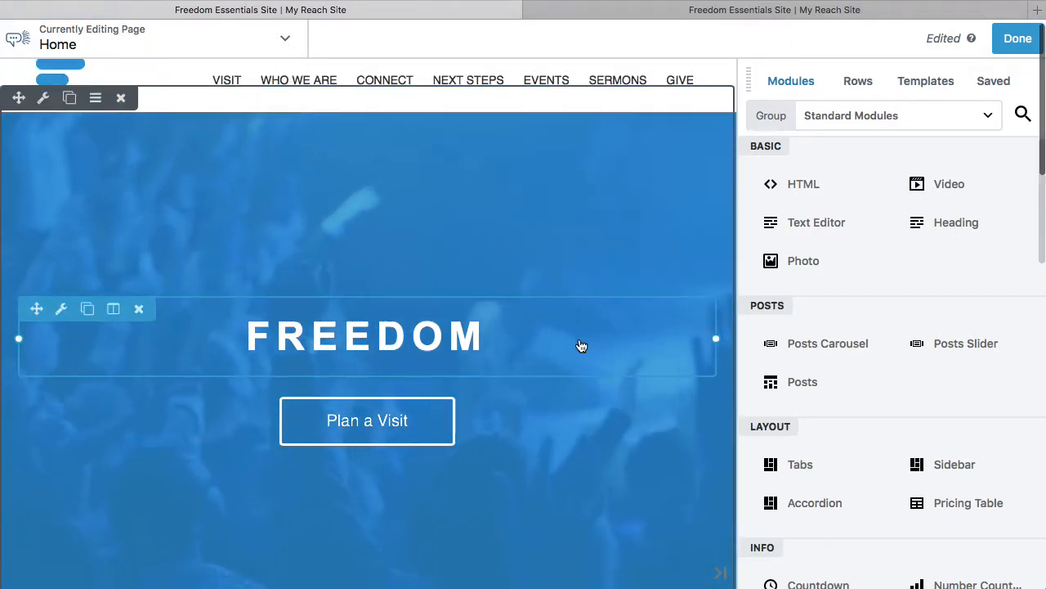
pyautogui.scroll(-5, 581, 346)
pyautogui.scroll(-1, 502, 324)
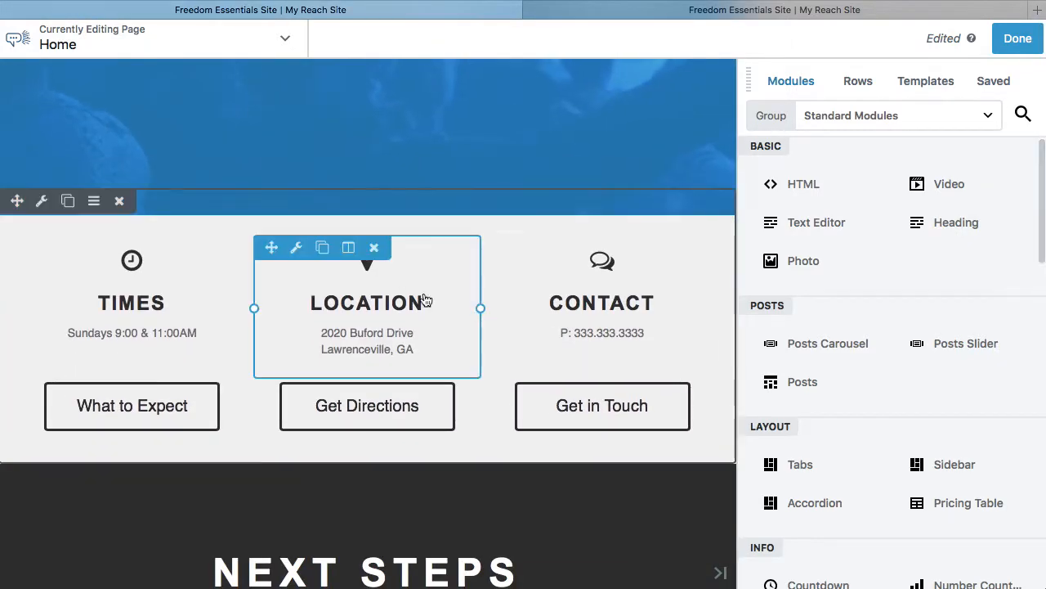
pyautogui.click(350, 249)
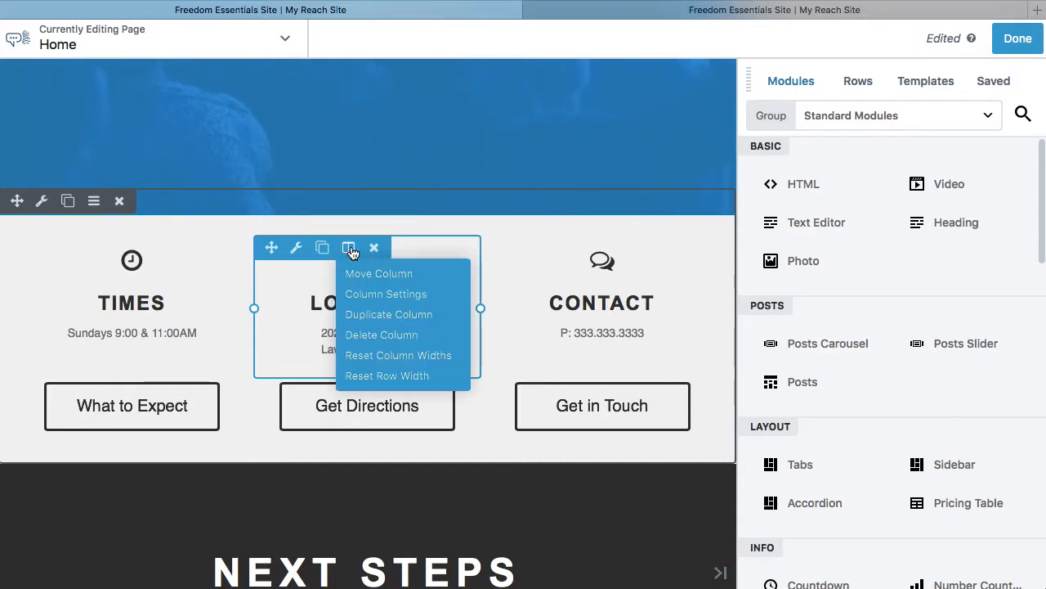
pyautogui.click(386, 294)
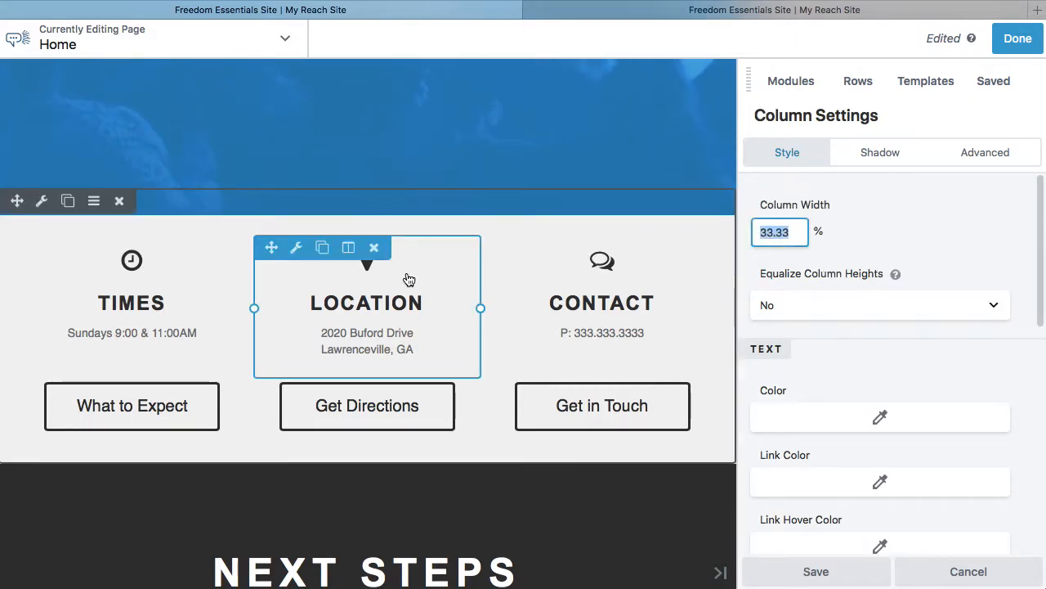
# Keep the Location column's background type as Color and set its background color to the #ffffff preset.
pyautogui.scroll(-2, 935, 369)
pyautogui.scroll(-3, 934, 369)
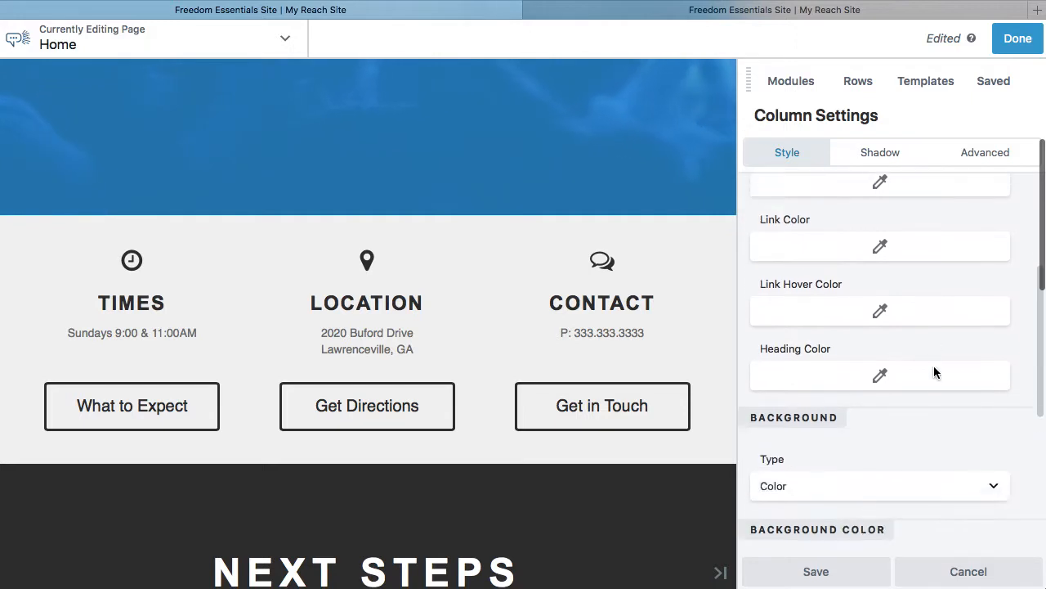
pyautogui.click(981, 337)
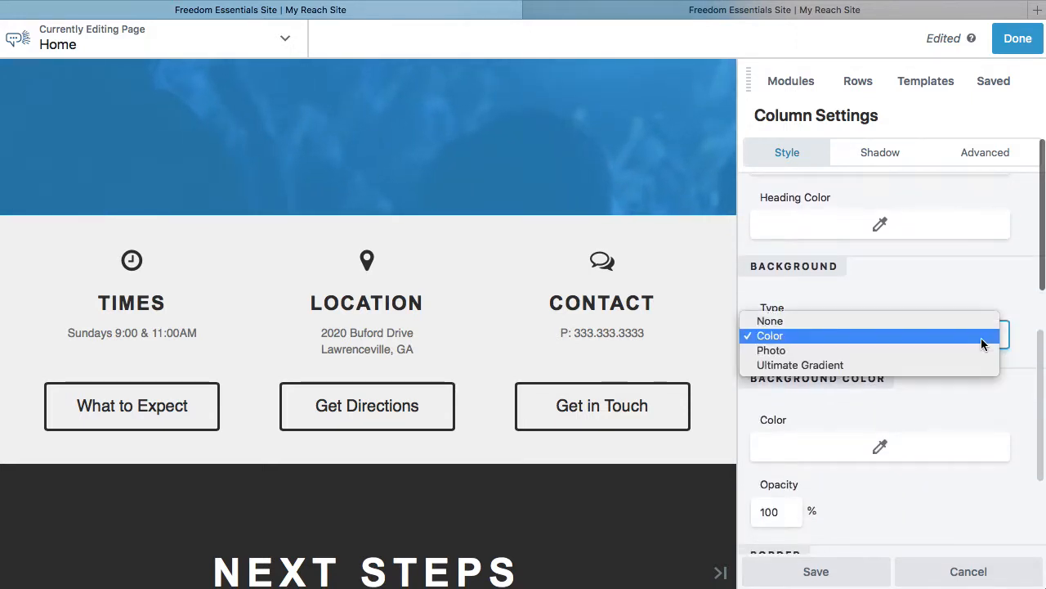
pyautogui.click(940, 335)
pyautogui.scroll(-2, 962, 397)
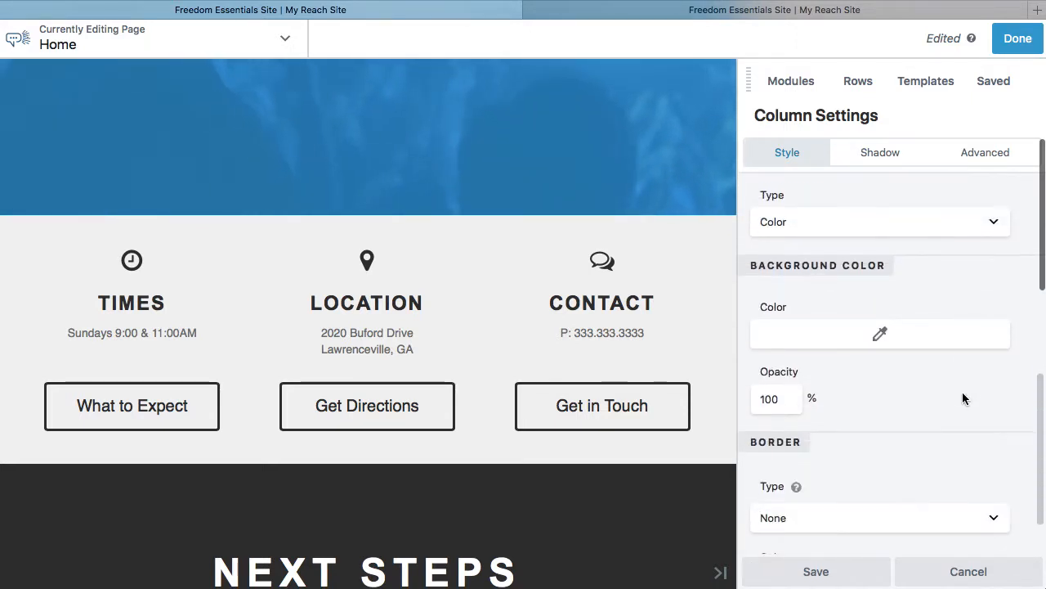
pyautogui.scroll(-1, 929, 414)
pyautogui.click(878, 284)
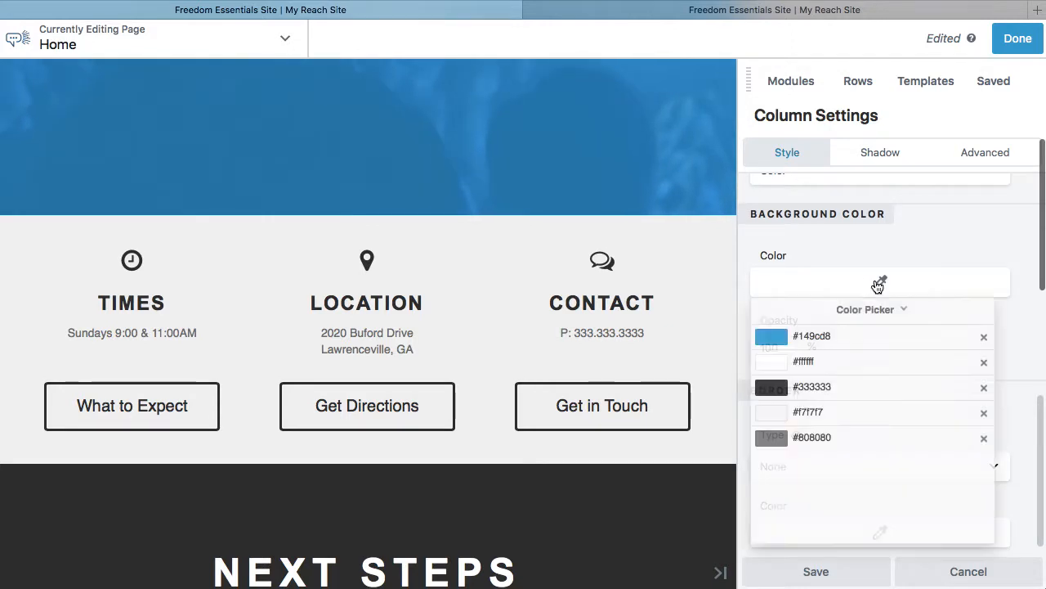
pyautogui.click(775, 363)
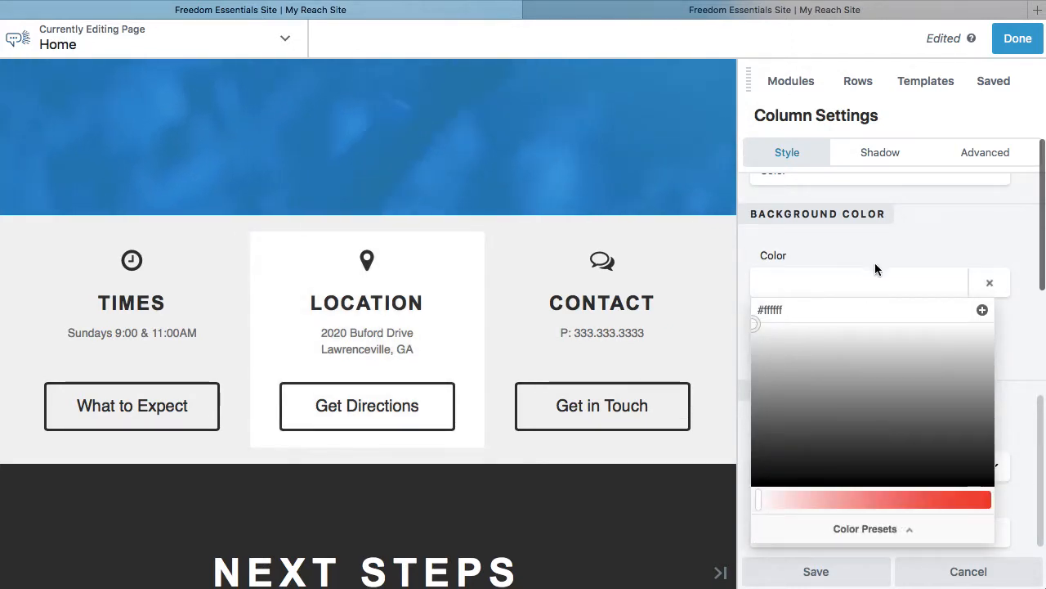
pyautogui.click(876, 266)
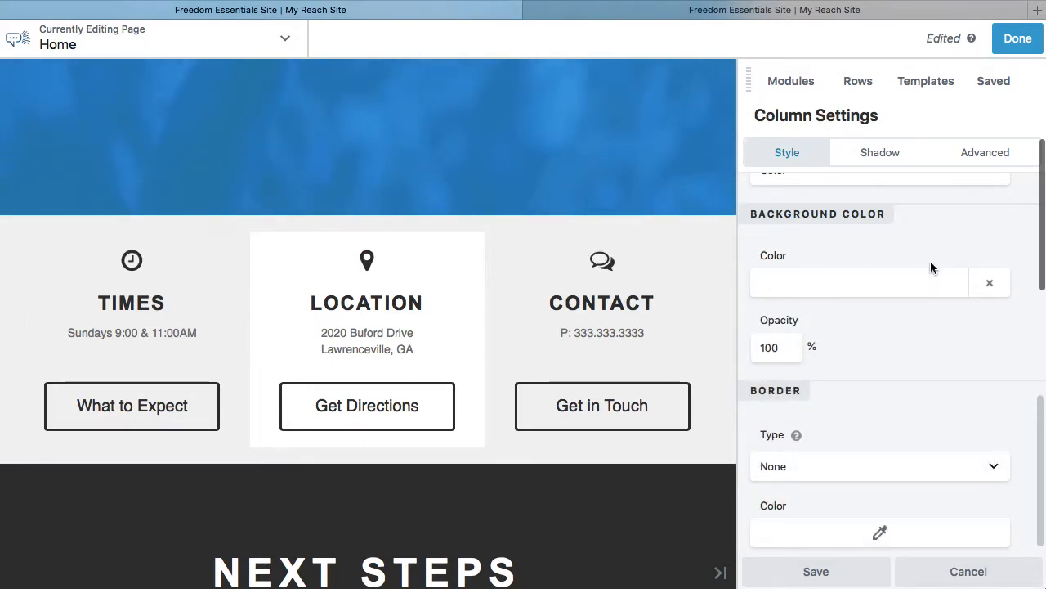
# Give the Location column a Solid border in the #333333 preset color.
pyautogui.scroll(-1, 961, 365)
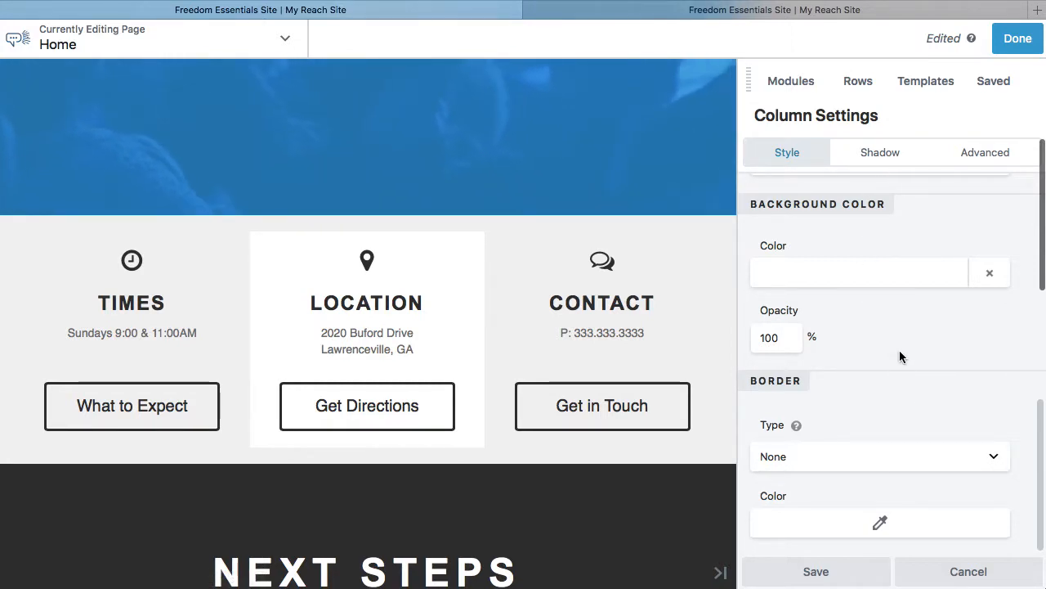
pyautogui.click(876, 454)
pyautogui.click(896, 402)
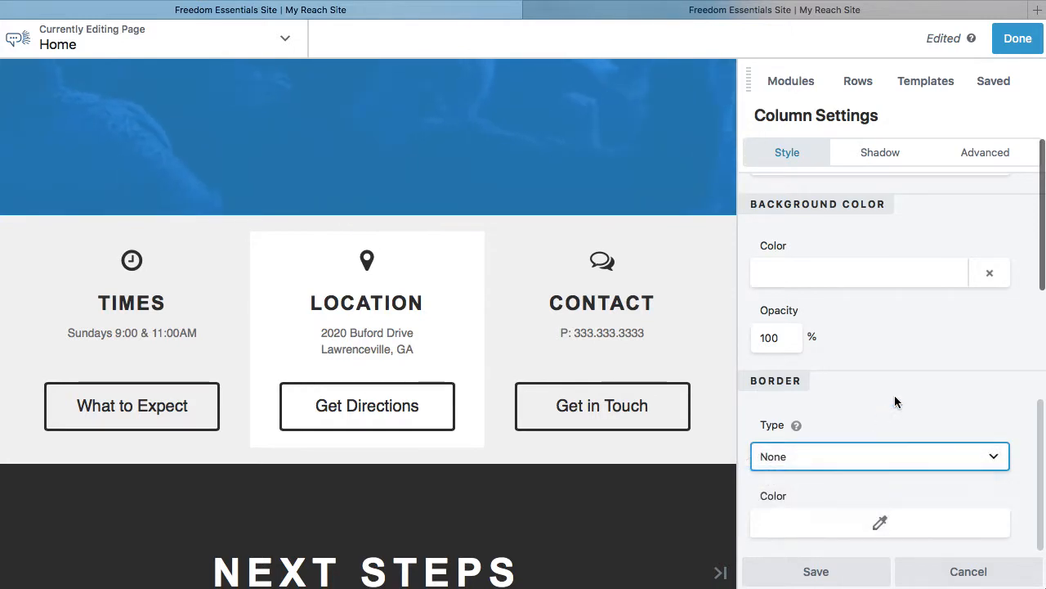
pyautogui.click(881, 528)
pyautogui.click(777, 351)
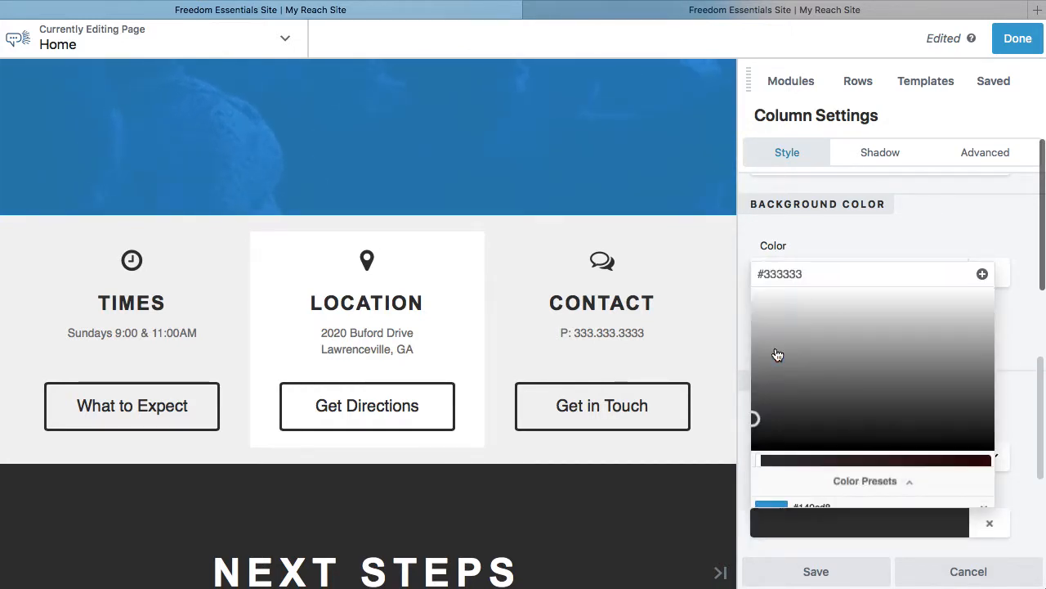
pyautogui.click(904, 258)
# Set the Location column's border width to 5 px on all four sides.
pyautogui.scroll(-2, 903, 394)
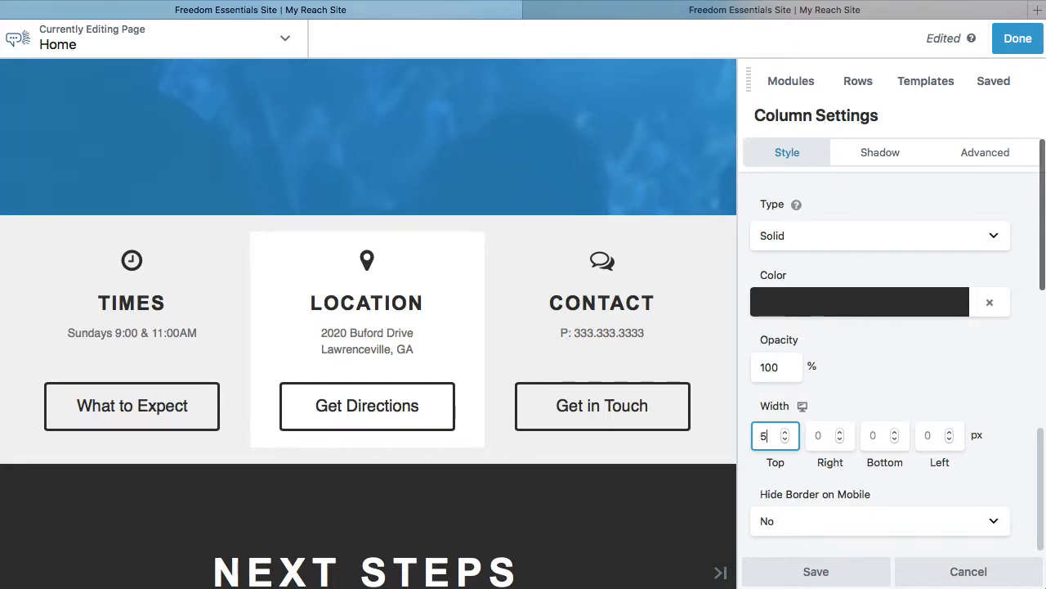
pyautogui.press('Tab')
pyautogui.write('5')
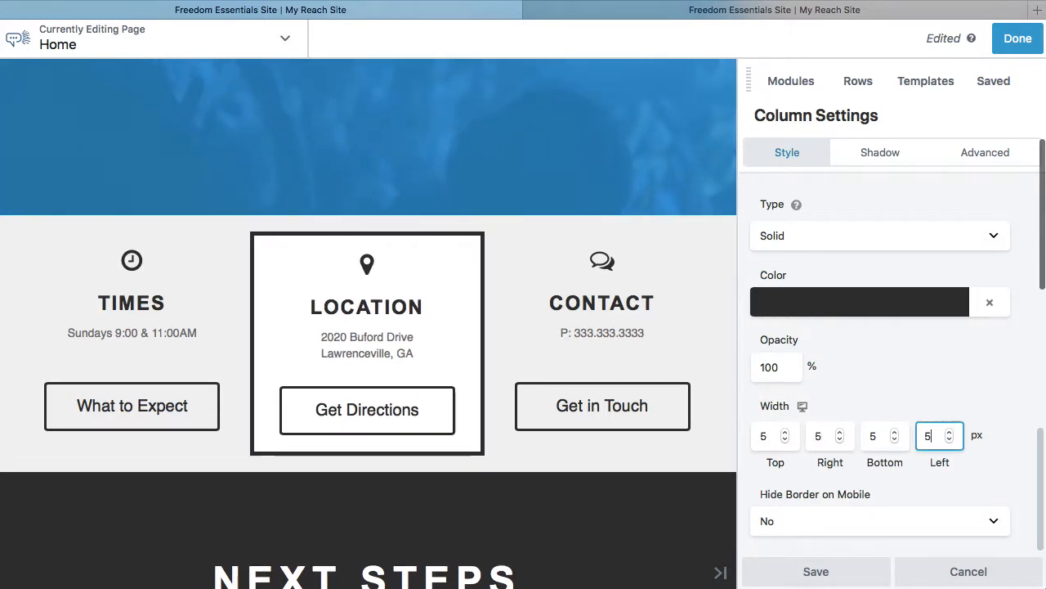
pyautogui.click(936, 395)
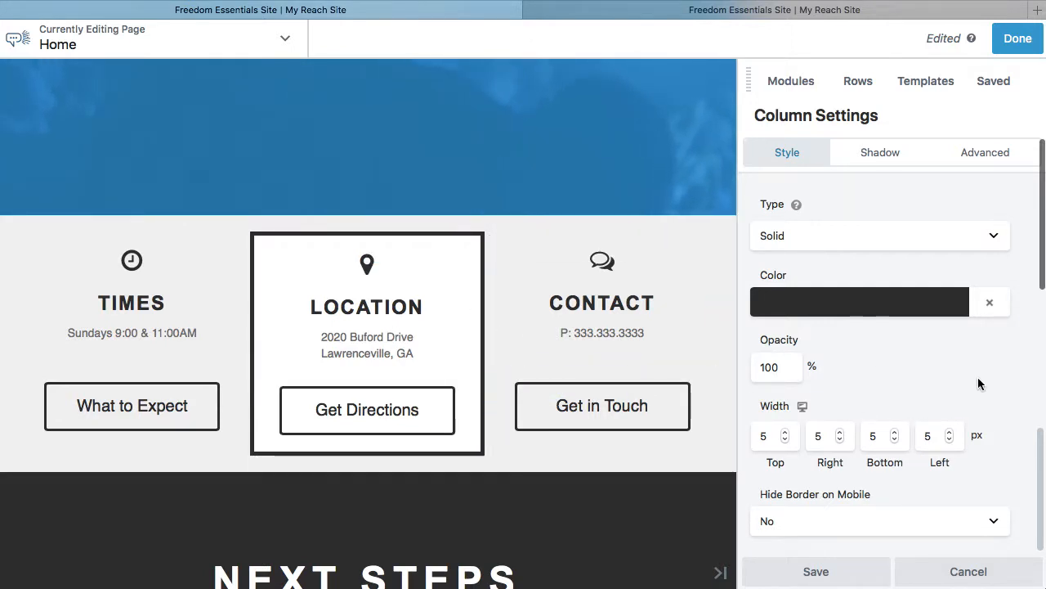
# Set the Location column's border type back to None.
pyautogui.scroll(1, 977, 377)
pyautogui.click(988, 288)
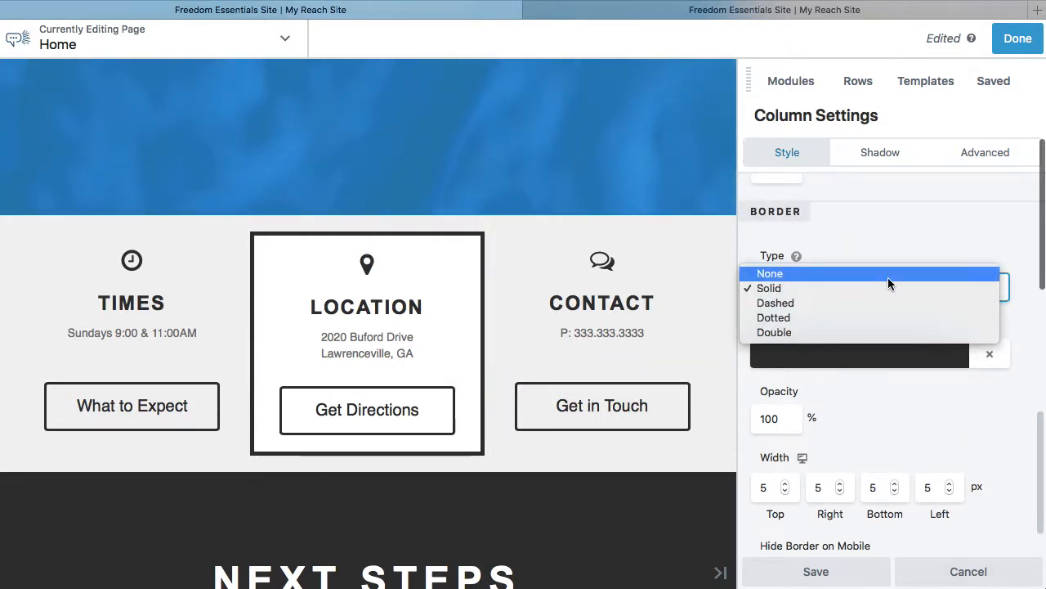
pyautogui.click(888, 277)
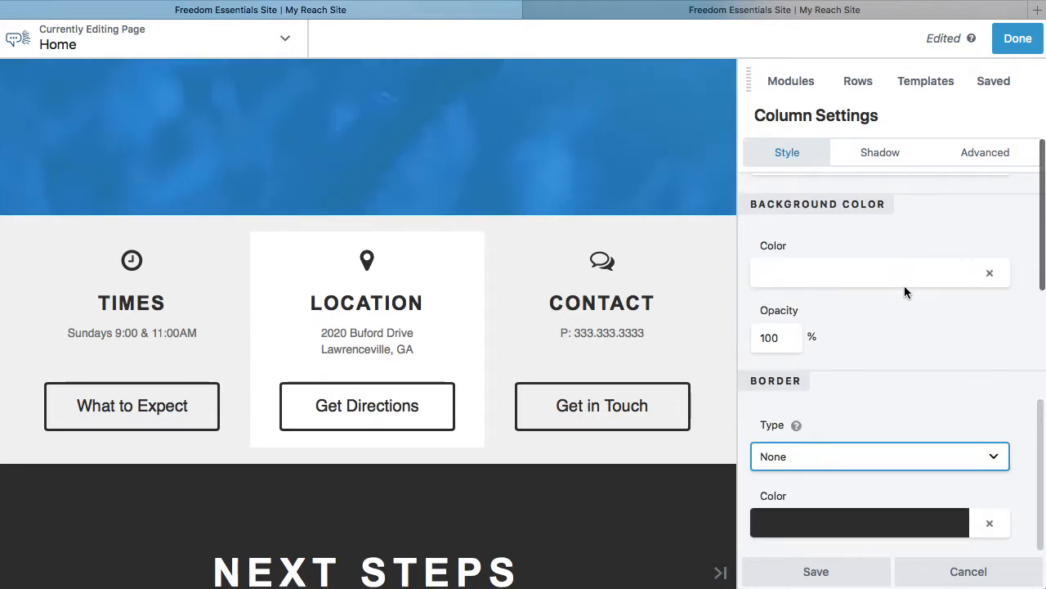
# Turn on the Location column's box shadow and enable its change on hover.
pyautogui.click(881, 156)
pyautogui.click(776, 245)
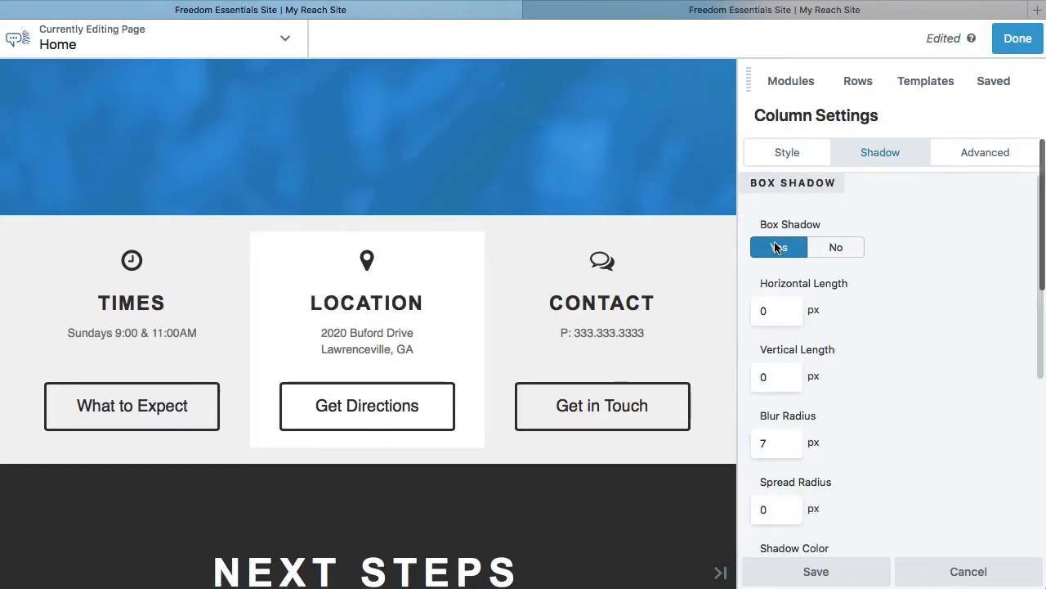
pyautogui.scroll(-1, 914, 328)
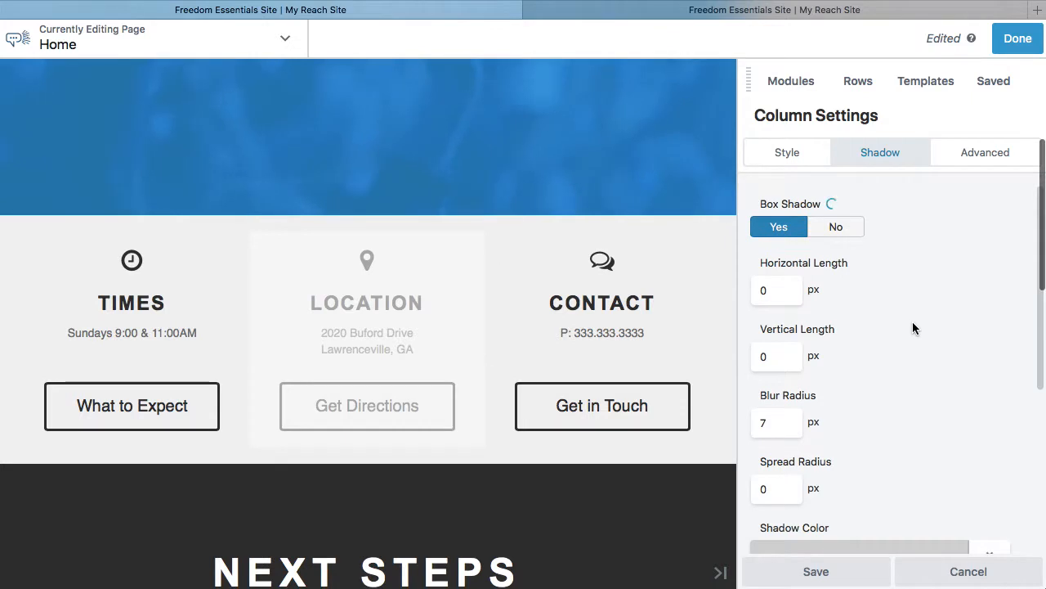
pyautogui.scroll(-2, 912, 328)
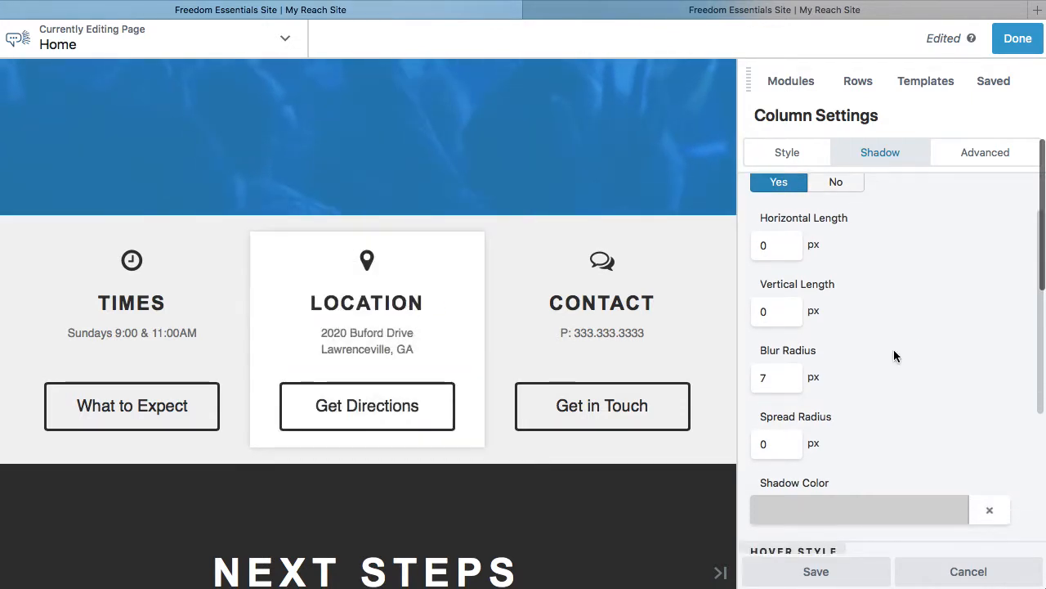
pyautogui.scroll(-5, 899, 359)
pyautogui.click(779, 478)
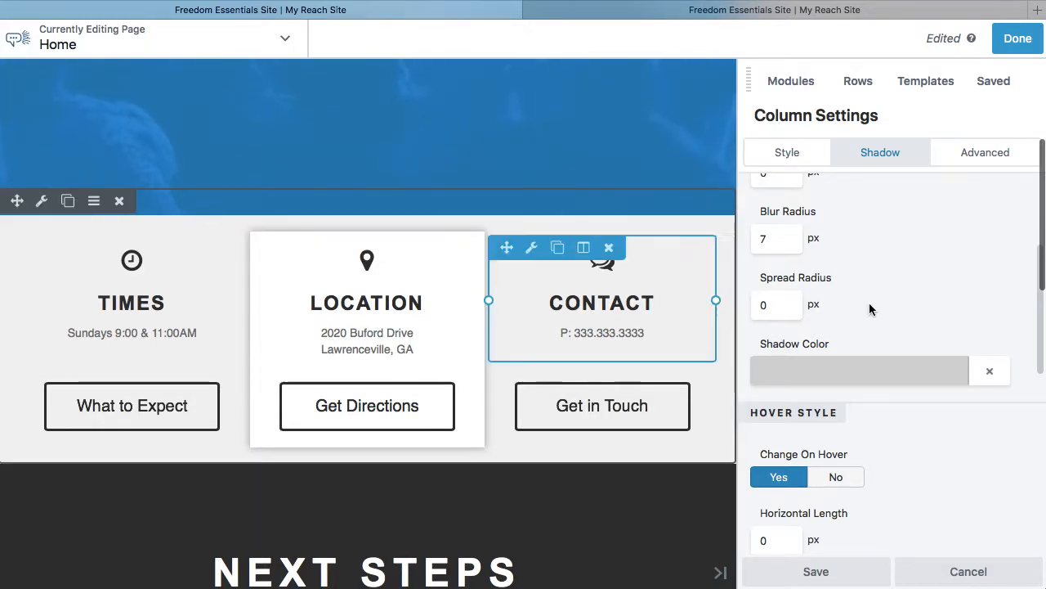
# Turn off both the box shadow and the change on hover for the Location column.
pyautogui.scroll(5, 939, 296)
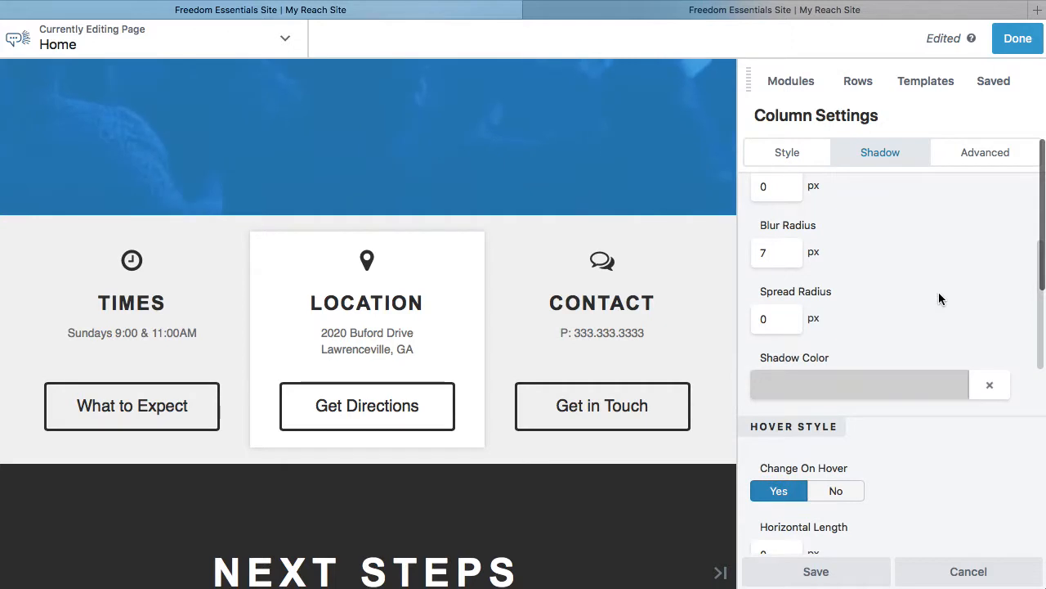
pyautogui.click(850, 248)
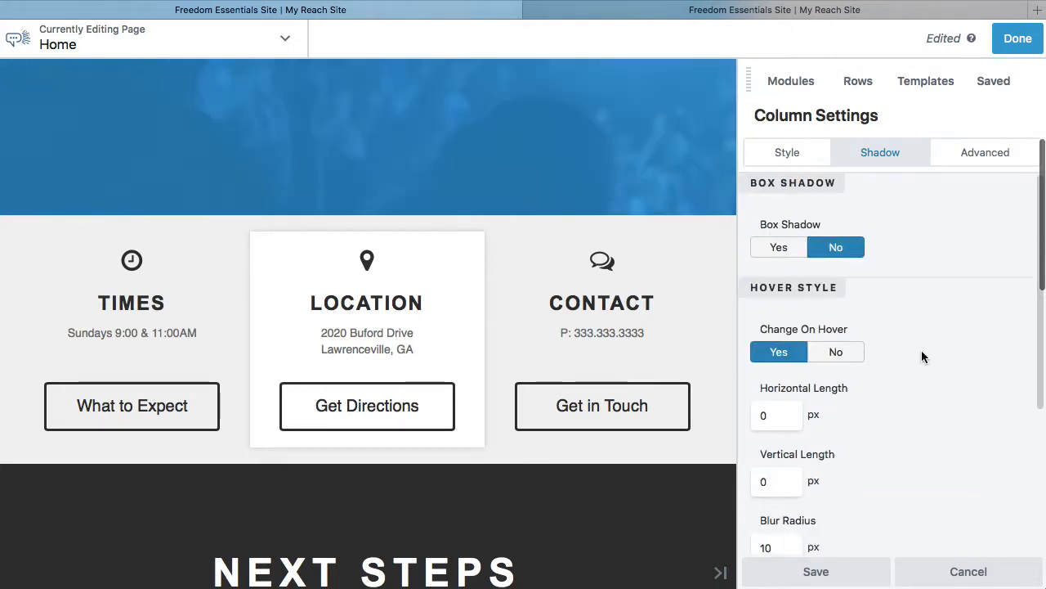
pyautogui.scroll(-3, 922, 357)
pyautogui.scroll(4, 921, 350)
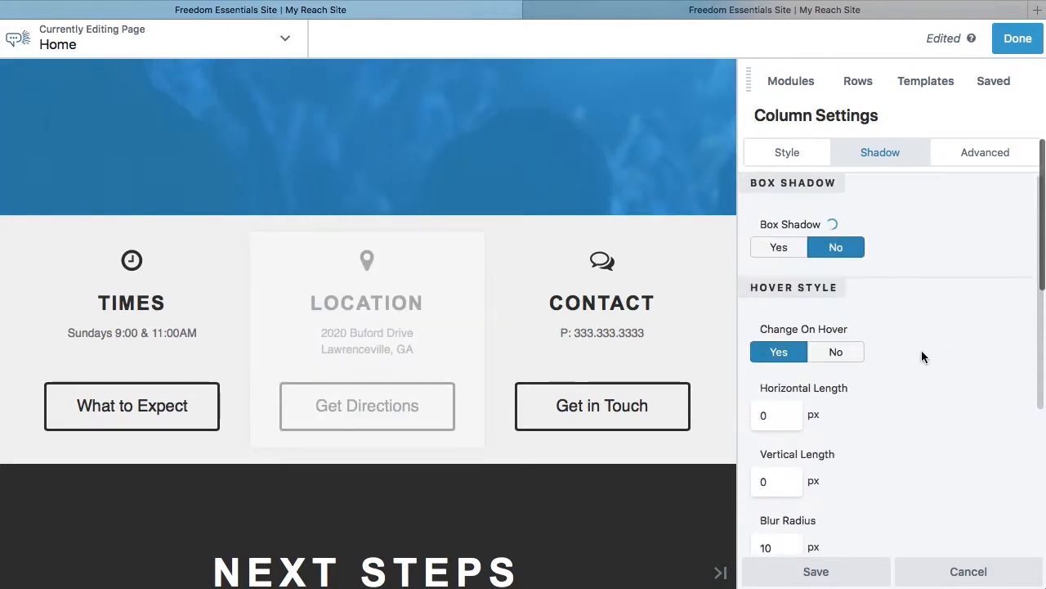
pyautogui.click(836, 352)
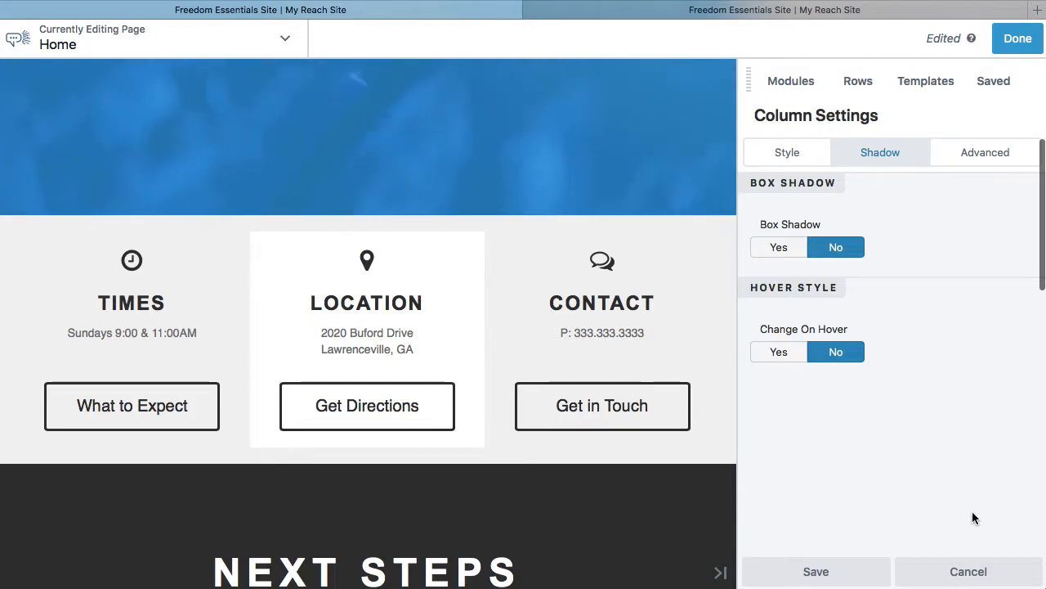
# Try Equalize Column Heights set to Yes on the Location column, check the content alignment choices, and discard the column's changes.
pyautogui.click(784, 155)
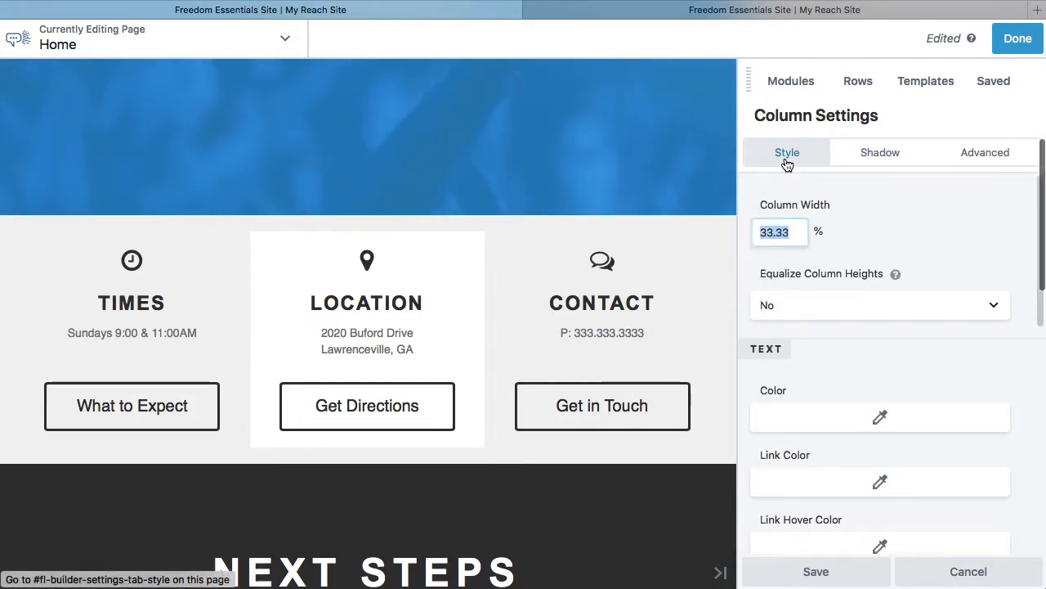
pyautogui.scroll(-1, 818, 290)
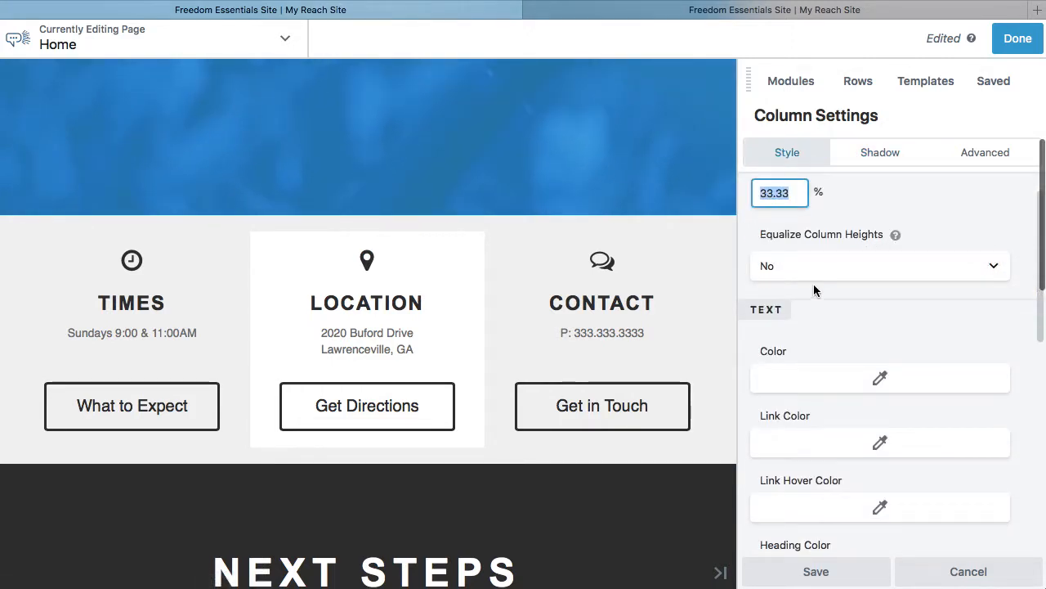
pyautogui.click(983, 272)
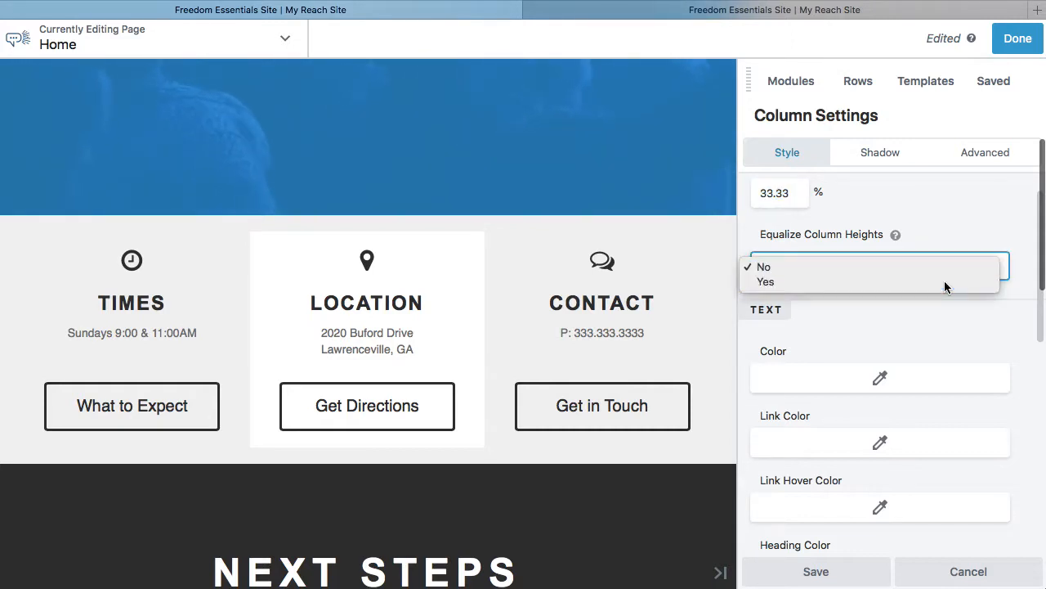
pyautogui.click(944, 282)
pyautogui.click(910, 327)
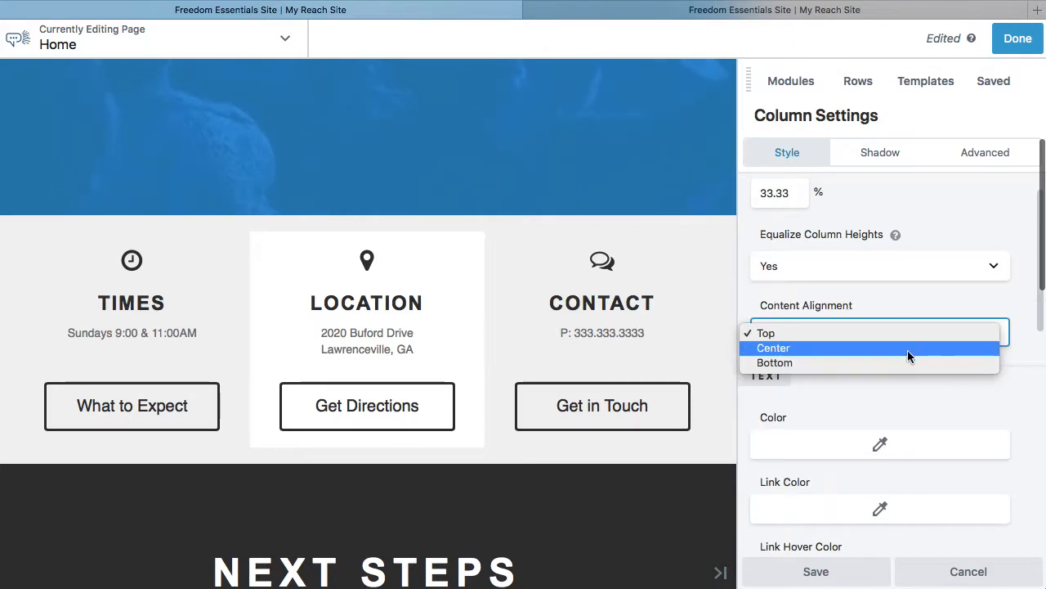
pyautogui.click(918, 301)
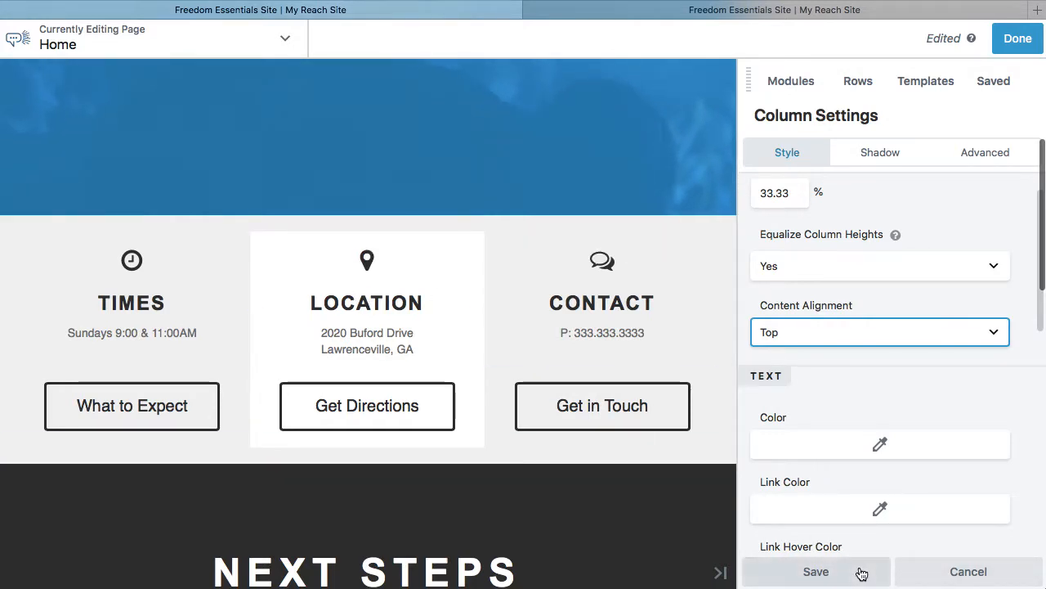
pyautogui.click(953, 574)
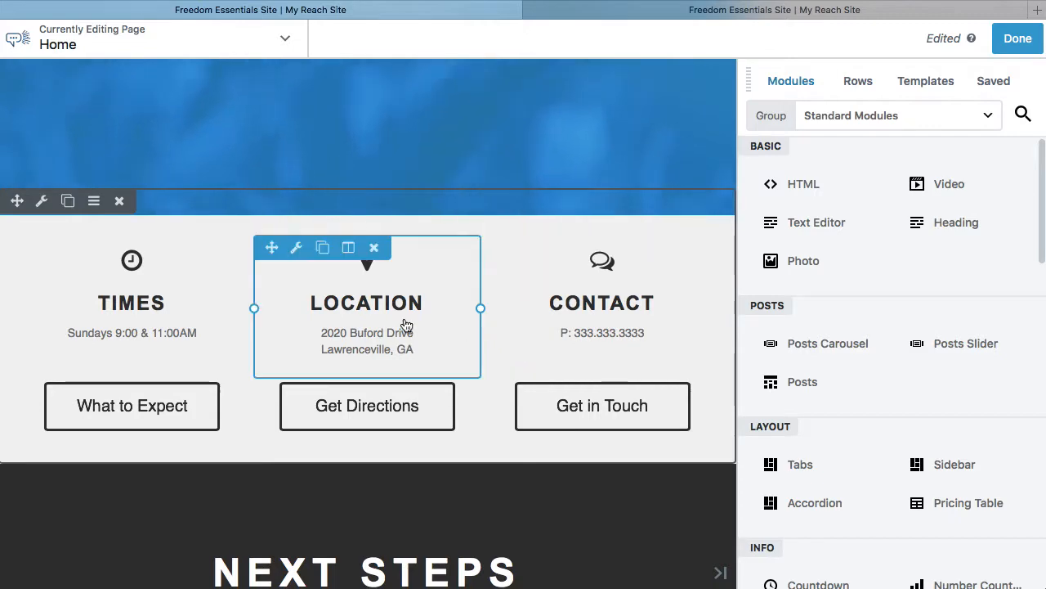
# Look over the hero section and the Times, Location and Contact row below it.
pyautogui.scroll(3, 406, 326)
pyautogui.scroll(3, 406, 325)
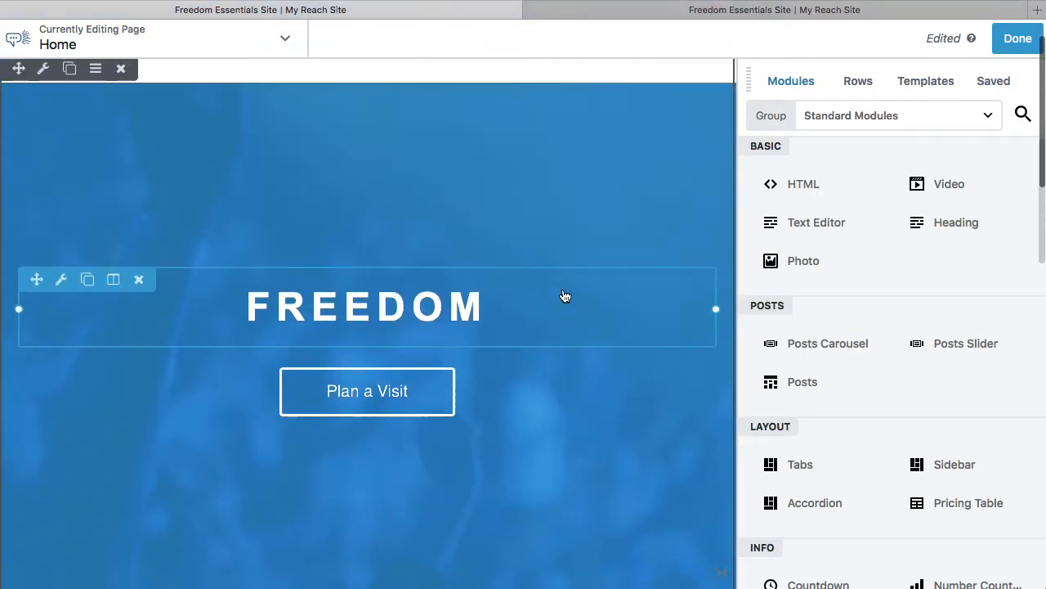
pyautogui.scroll(-2, 584, 359)
pyautogui.scroll(3, 584, 360)
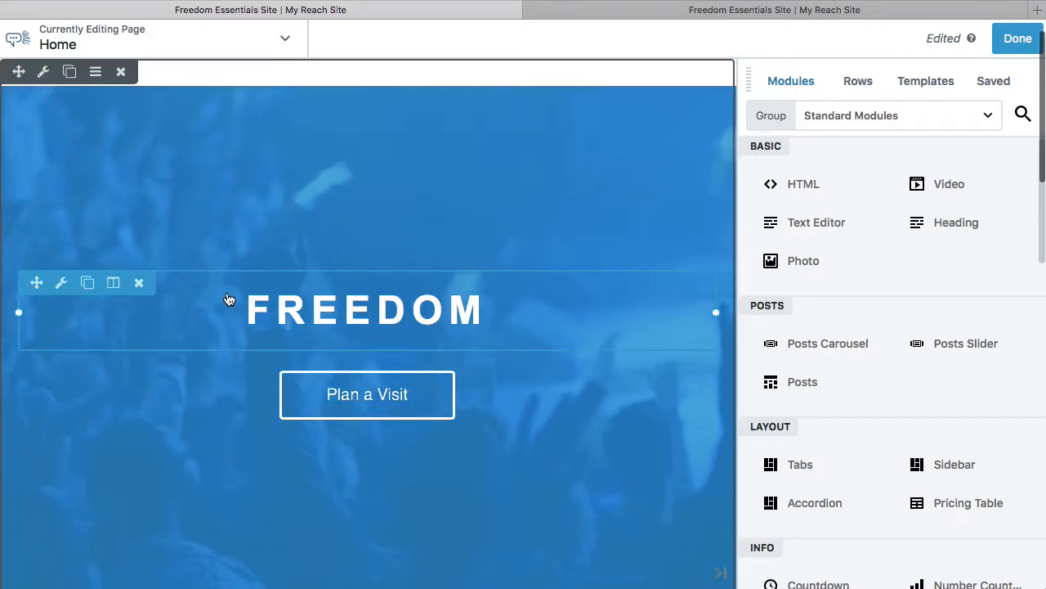
pyautogui.scroll(-4, 229, 298)
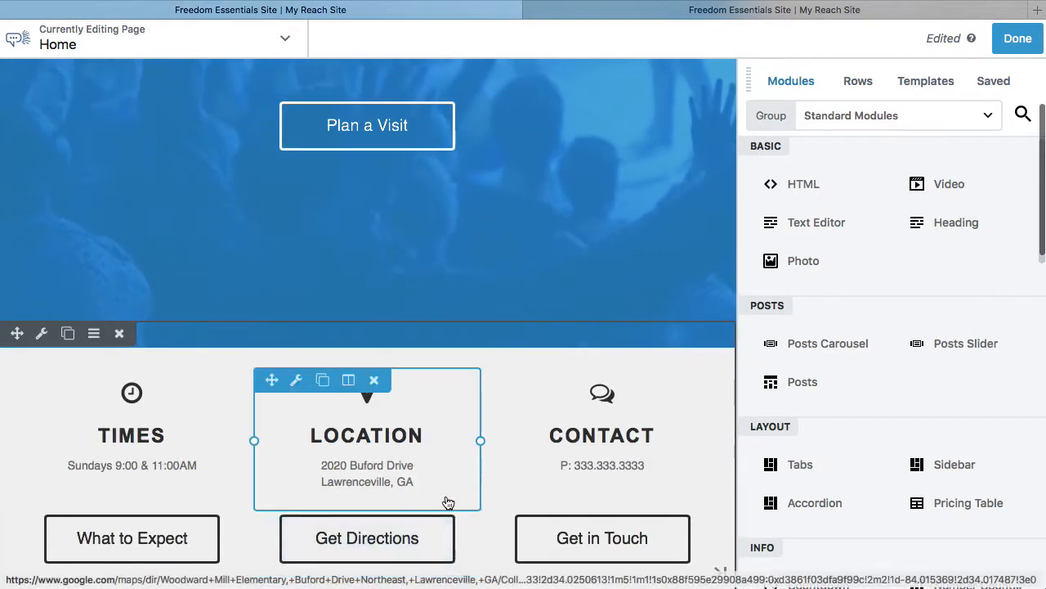
pyautogui.scroll(2, 433, 245)
pyautogui.scroll(1, 556, 251)
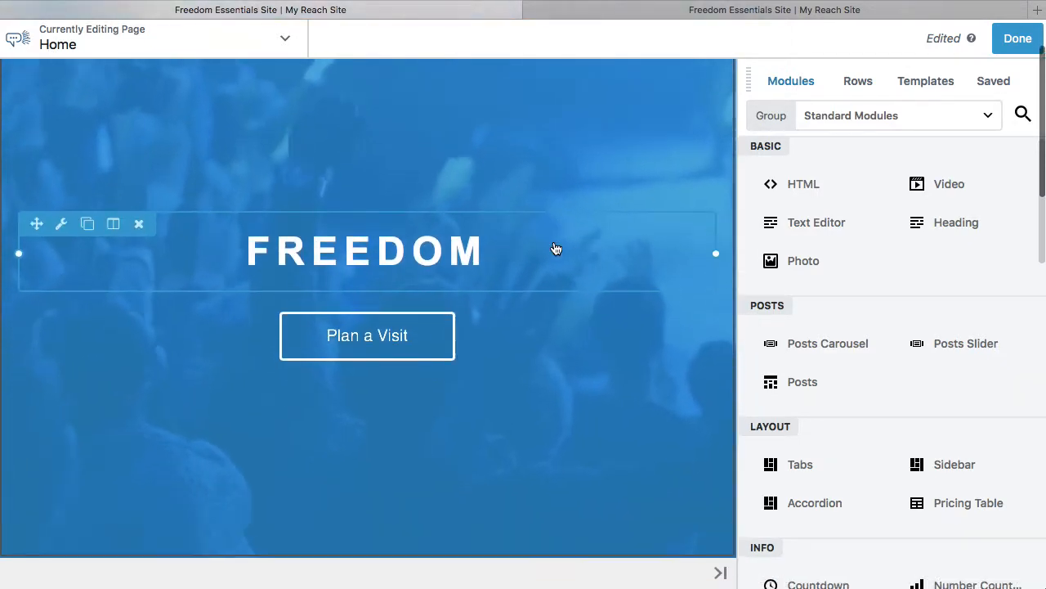
pyautogui.scroll(-4, 556, 250)
pyautogui.scroll(3, 556, 249)
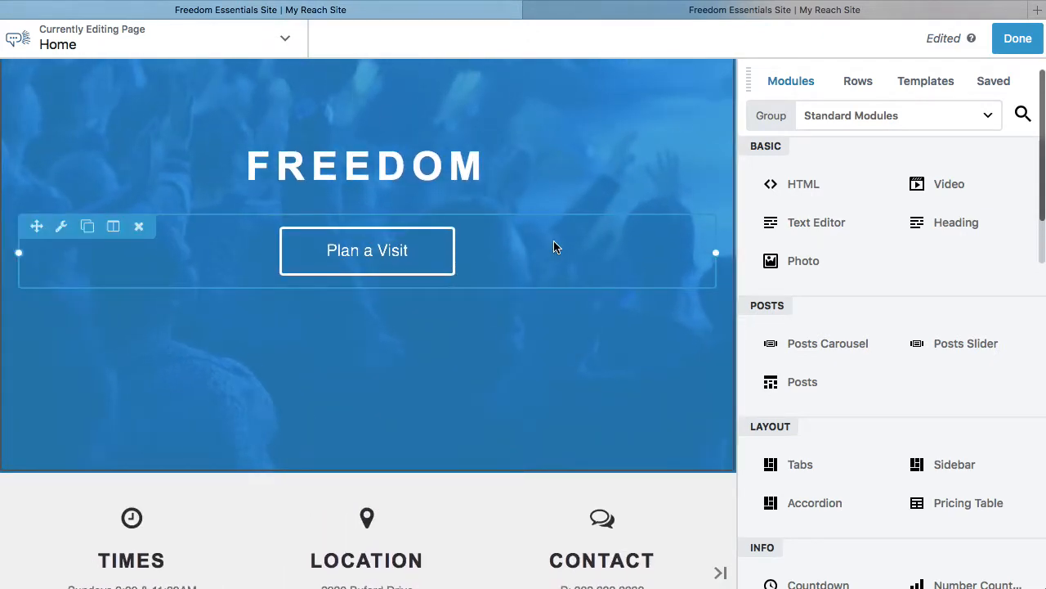
# Clear the text color in the FREEDOM heading's style settings.
pyautogui.click(442, 175)
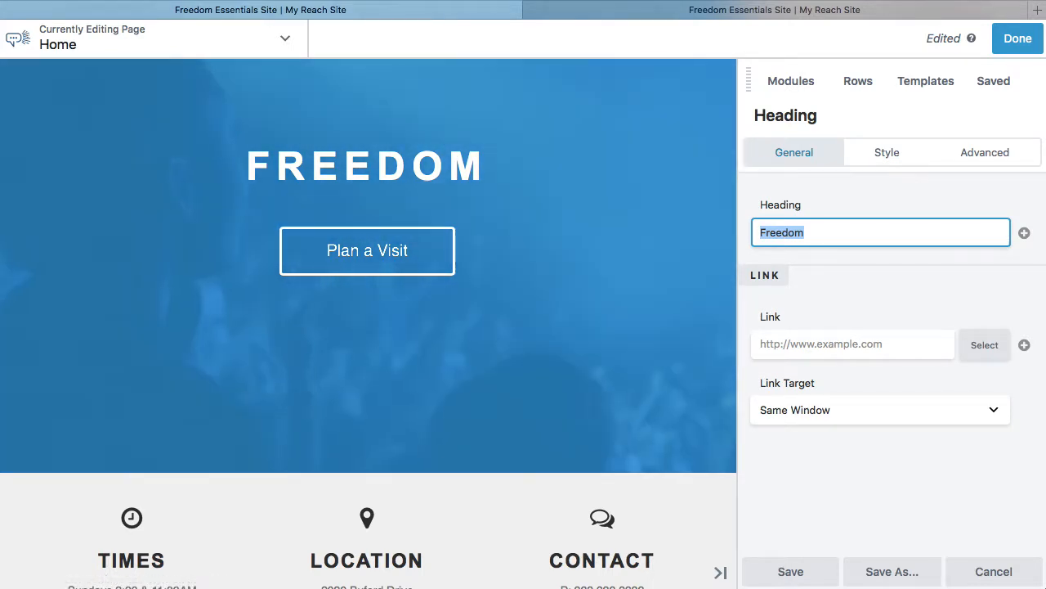
pyautogui.click(888, 164)
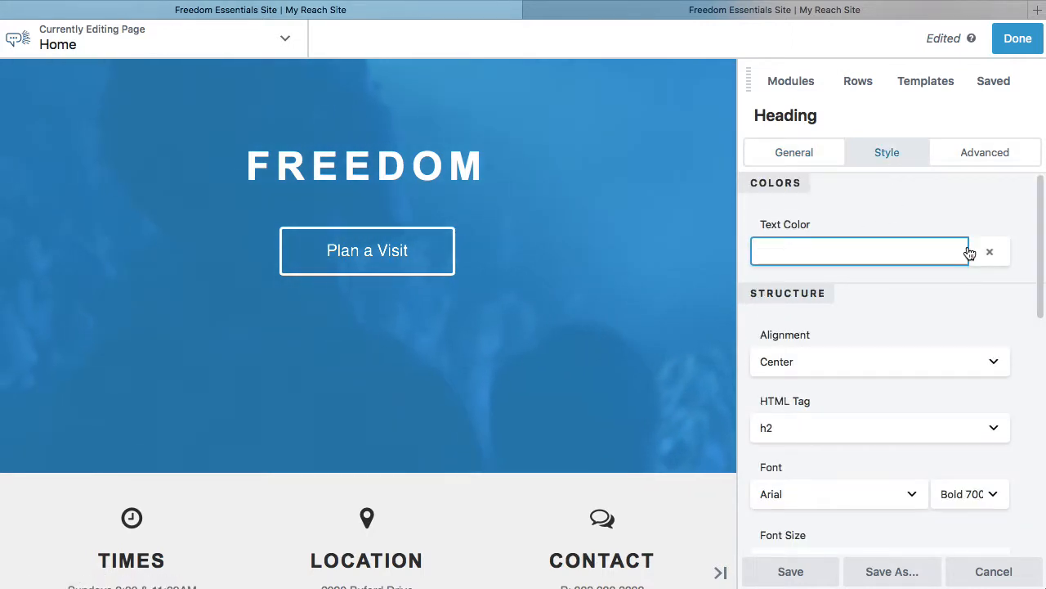
pyautogui.click(821, 254)
pyautogui.click(837, 210)
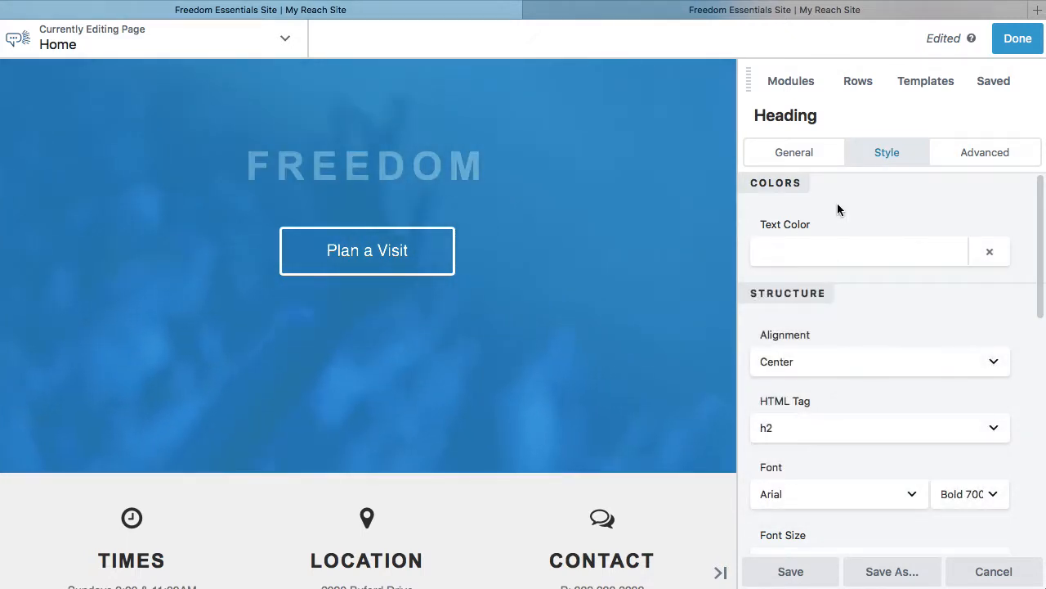
pyautogui.click(990, 253)
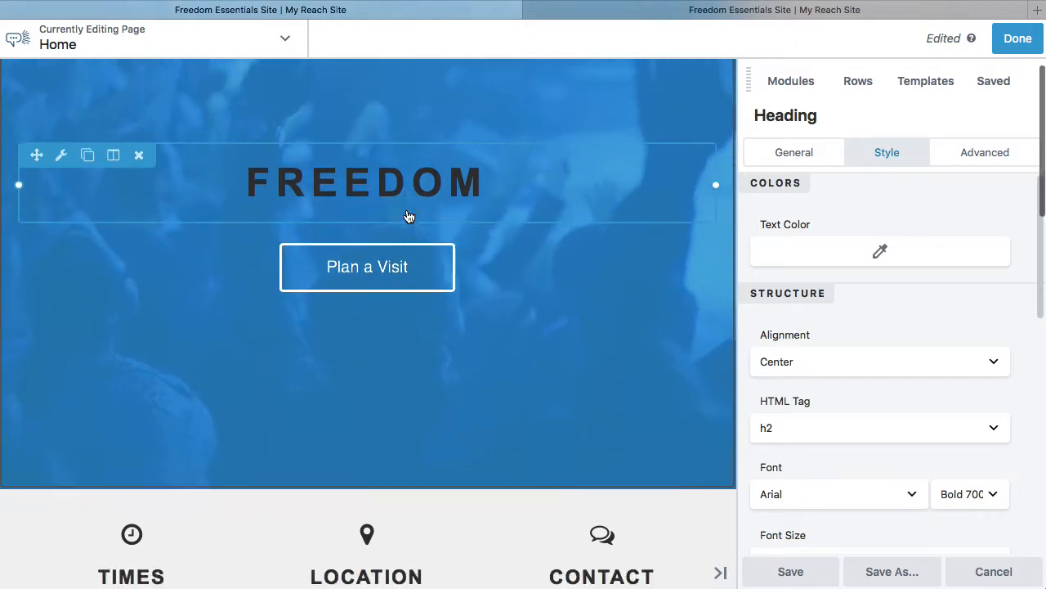
# Review the color presets and set the FREEDOM heading's text color to #f7f7f7 with the color picker.
pyautogui.scroll(-2, 431, 502)
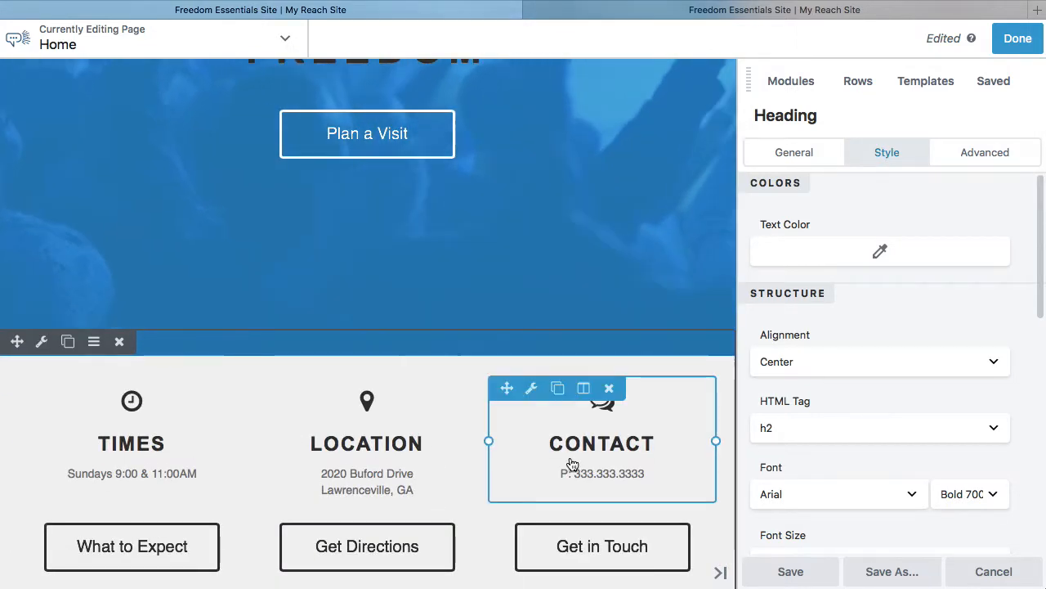
pyautogui.scroll(2, 592, 456)
pyautogui.scroll(-1, 592, 455)
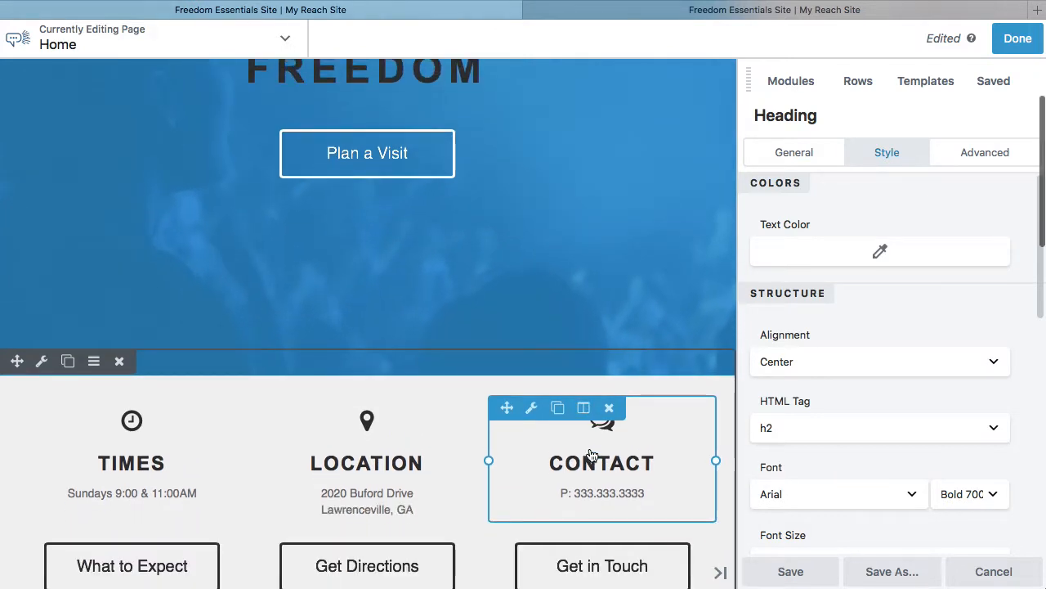
pyautogui.scroll(5, 591, 455)
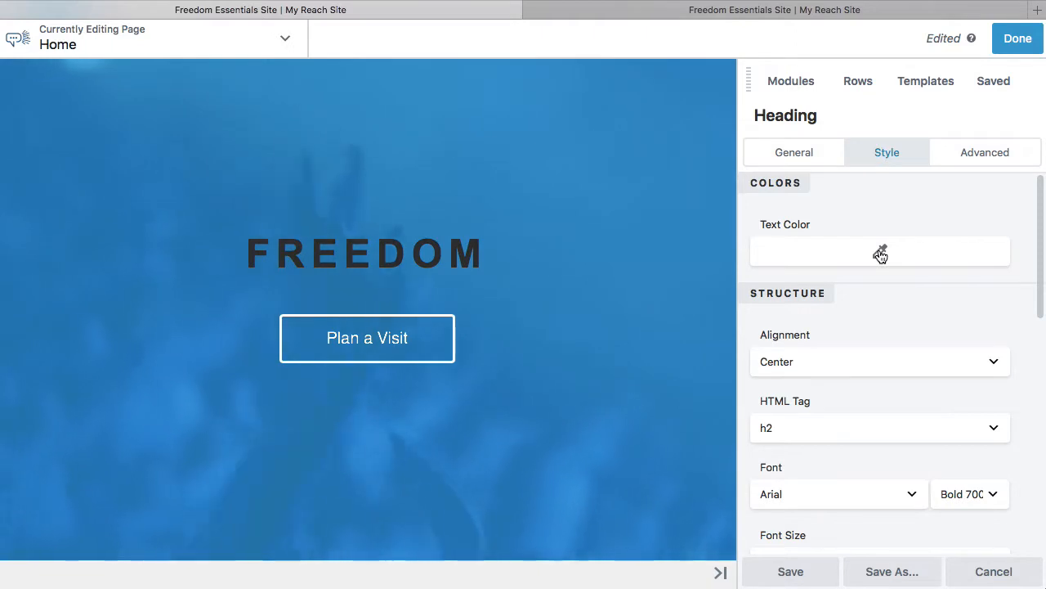
pyautogui.click(881, 255)
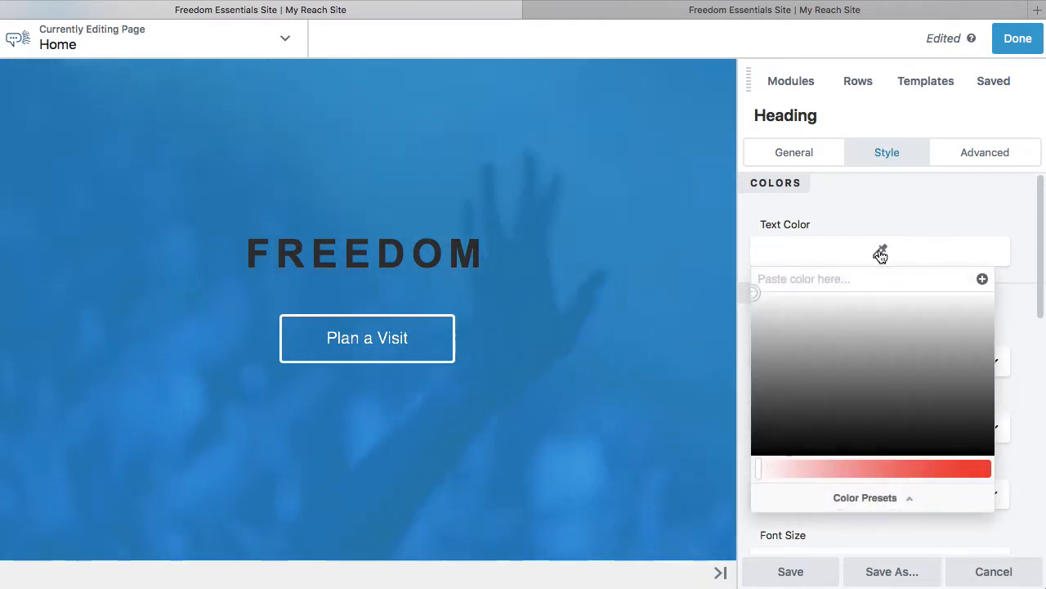
pyautogui.click(891, 498)
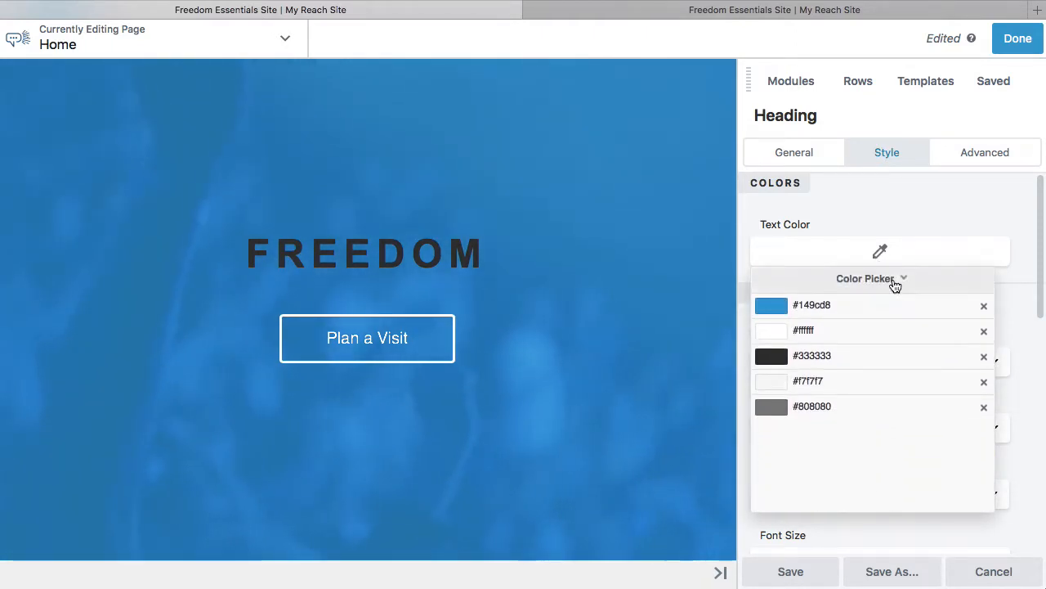
pyautogui.click(895, 285)
pyautogui.moveTo(850, 352); pyautogui.dragTo(761, 298)
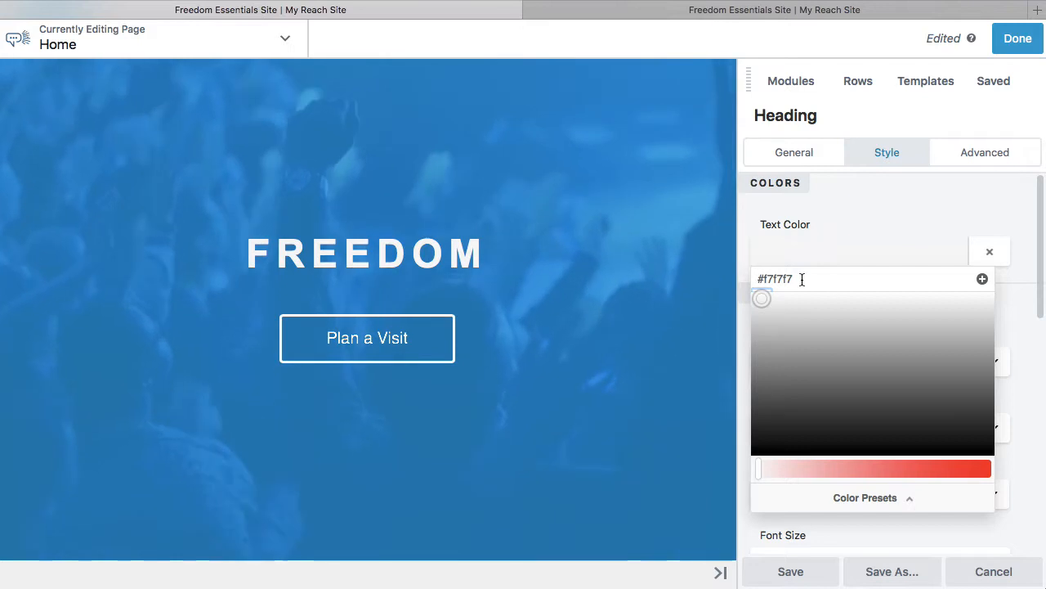
# Change the FREEDOM heading's text color to orange #f78967 and save that color as a preset.
pyautogui.click(894, 466)
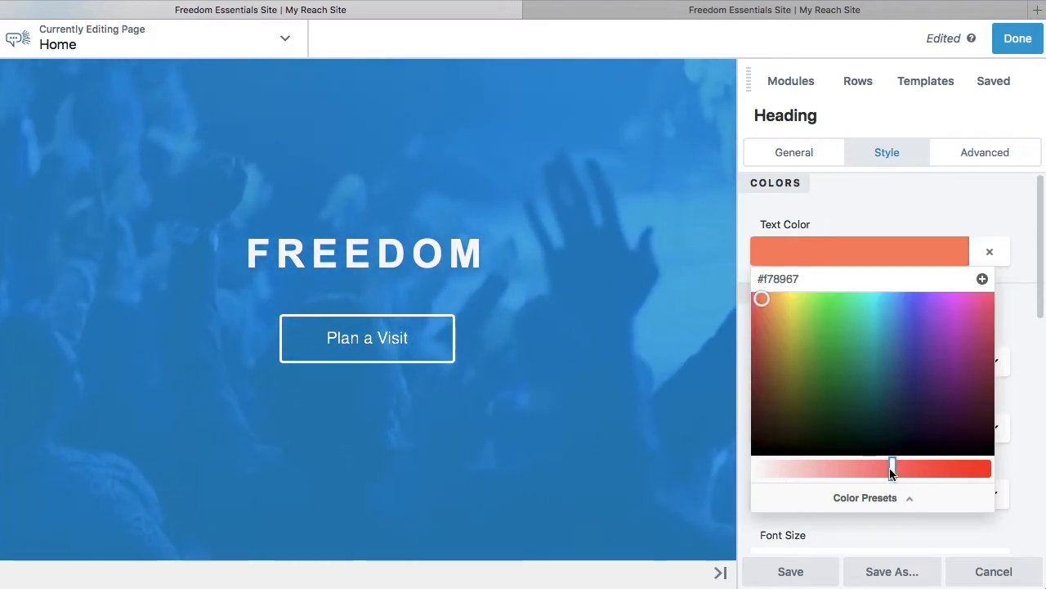
pyautogui.doubleClick(789, 278)
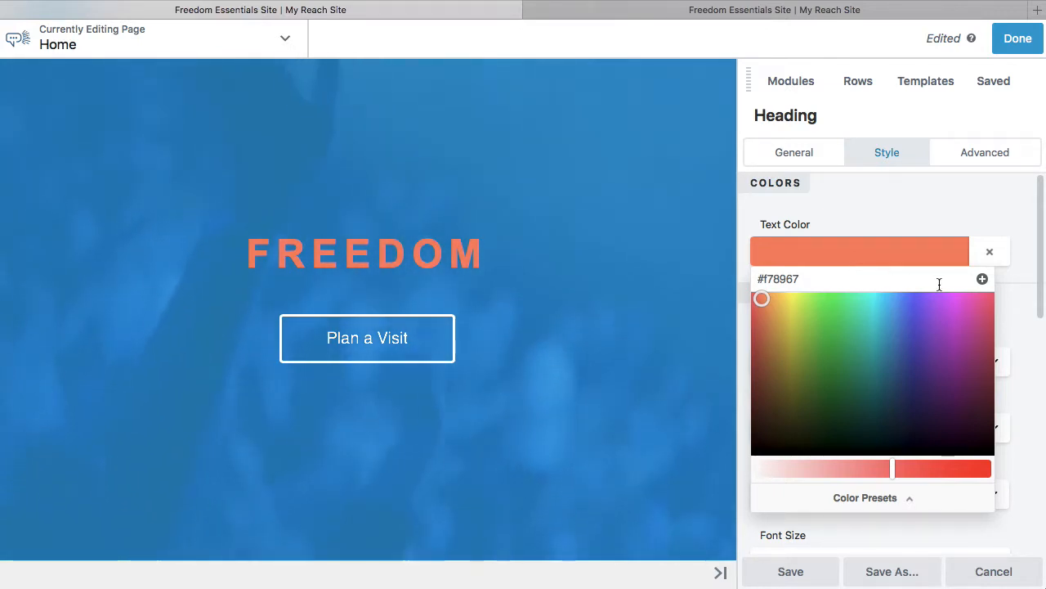
pyautogui.click(983, 279)
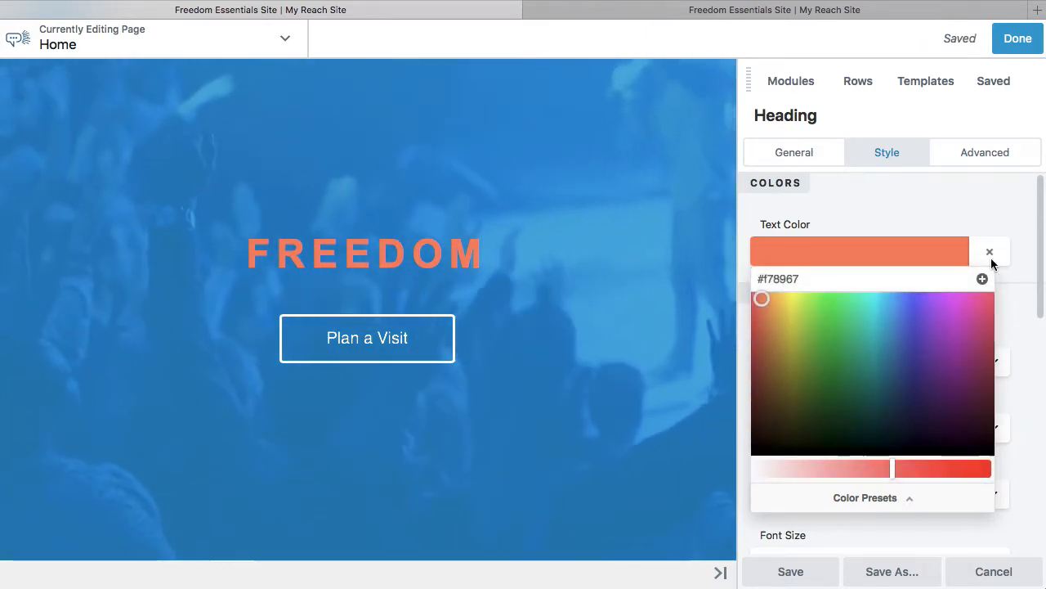
# Clear the FREEDOM heading's text color and reapply the saved #f78967 preset.
pyautogui.click(990, 258)
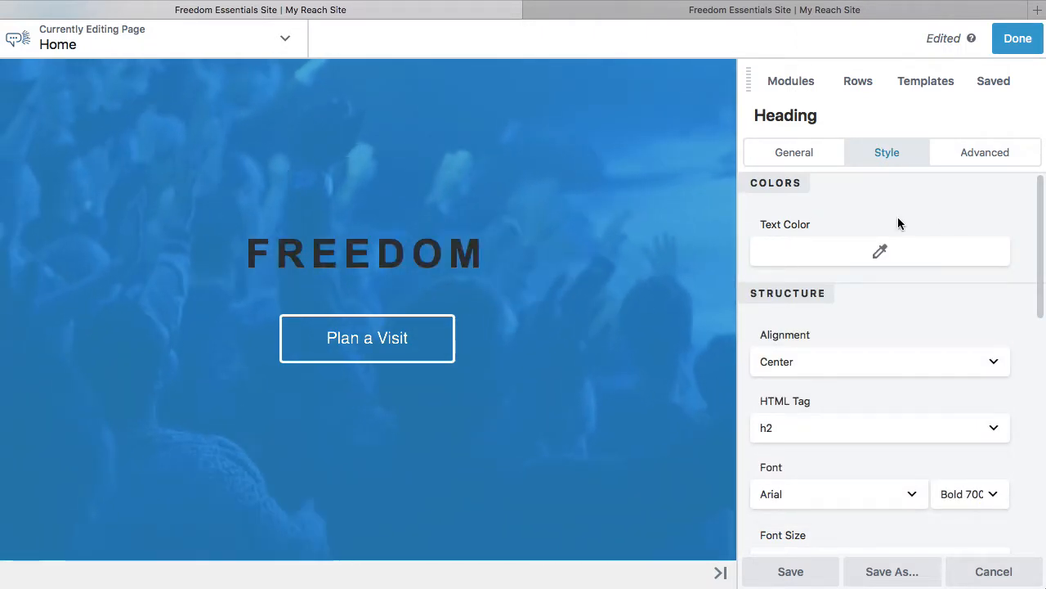
pyautogui.click(881, 254)
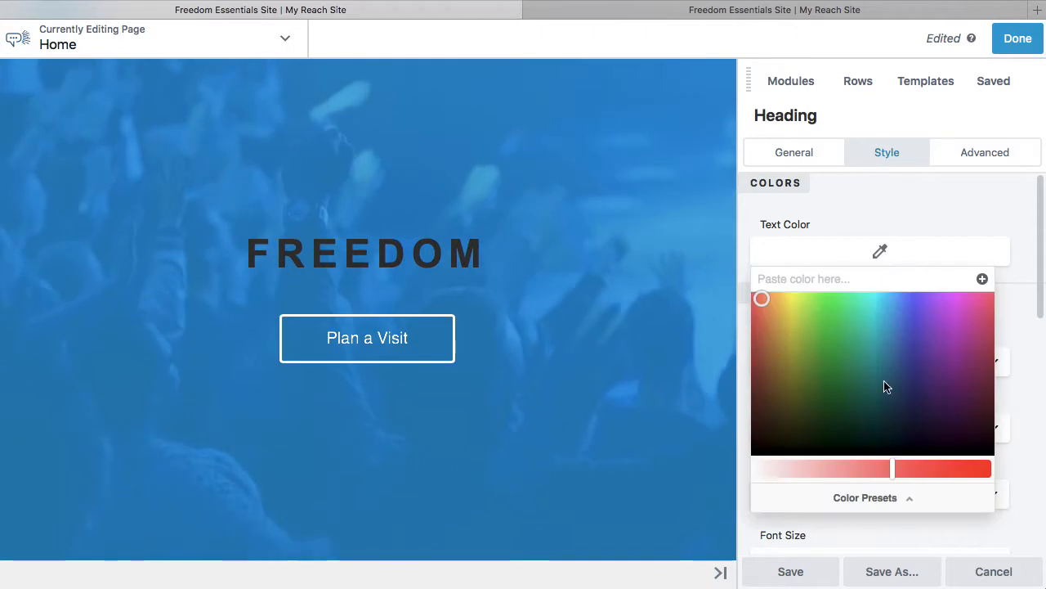
pyautogui.click(887, 502)
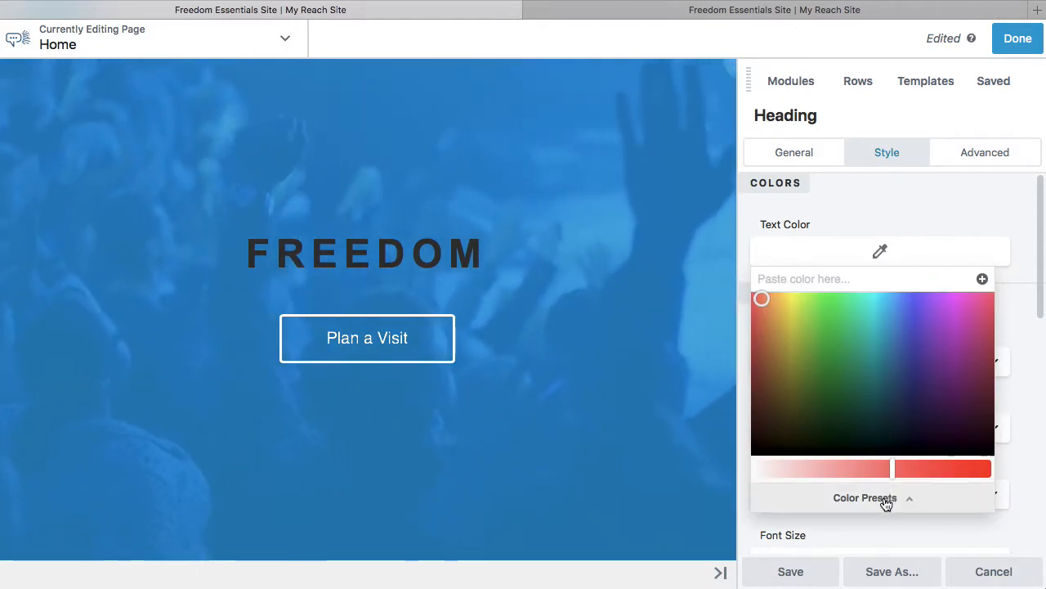
pyautogui.click(885, 501)
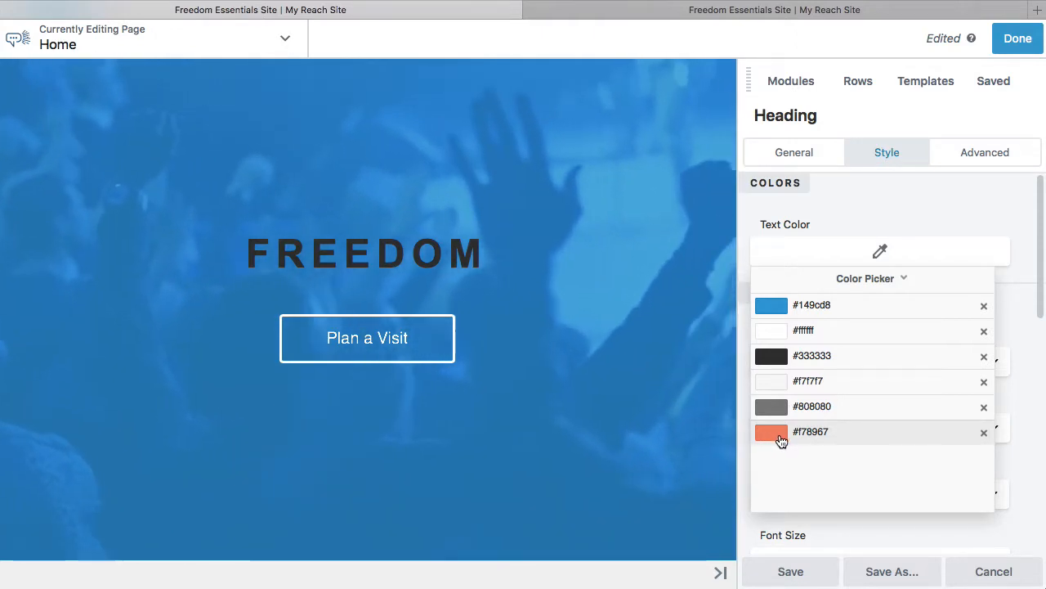
pyautogui.click(771, 435)
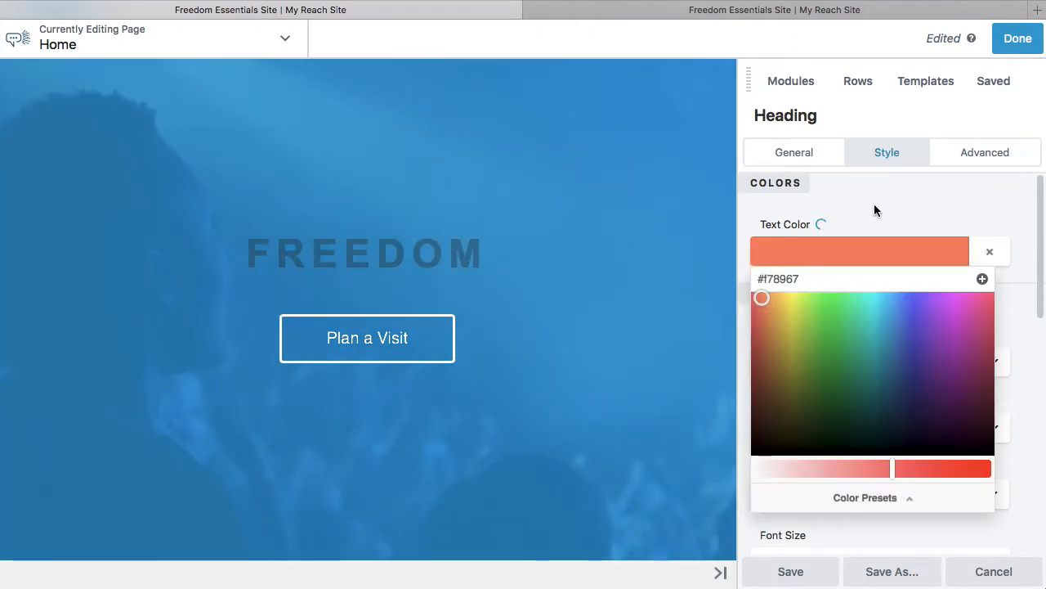
pyautogui.click(874, 211)
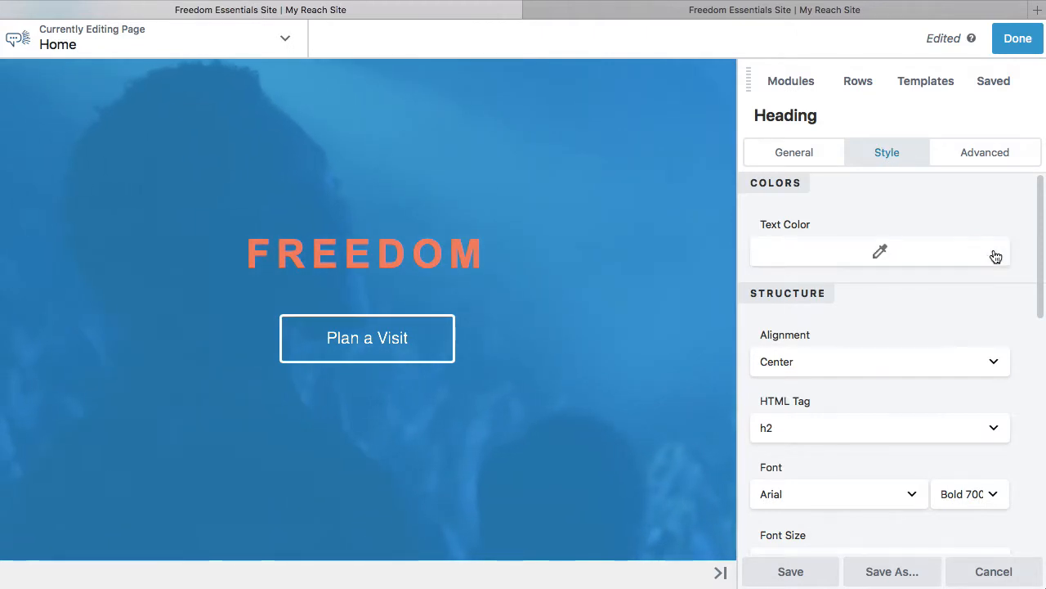
# Clear the heading's text color once more, review the saved color presets, and discard the heading's changes.
pyautogui.click(899, 255)
pyautogui.click(907, 498)
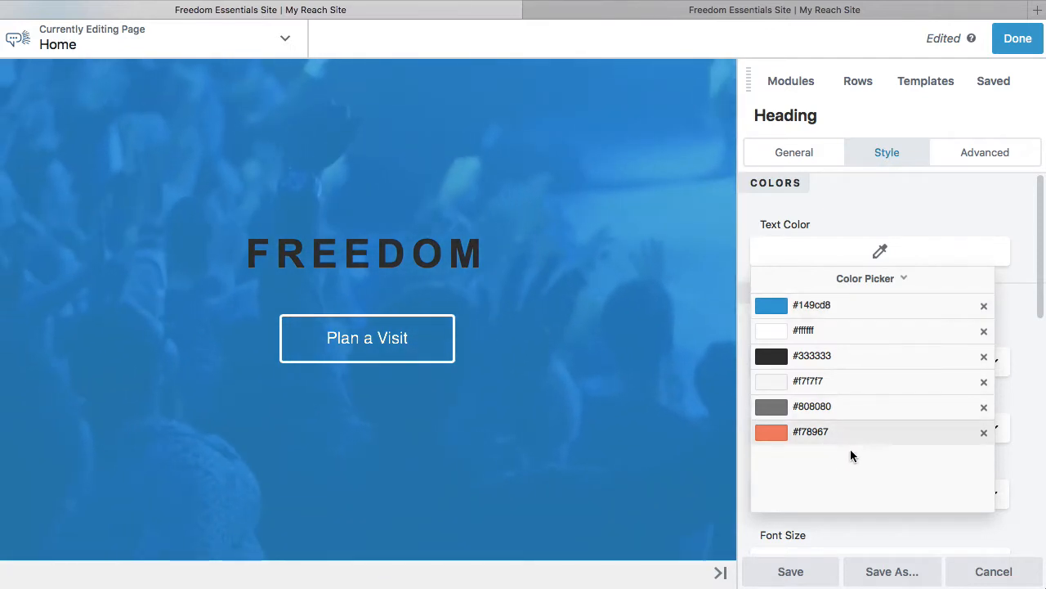
pyautogui.click(855, 226)
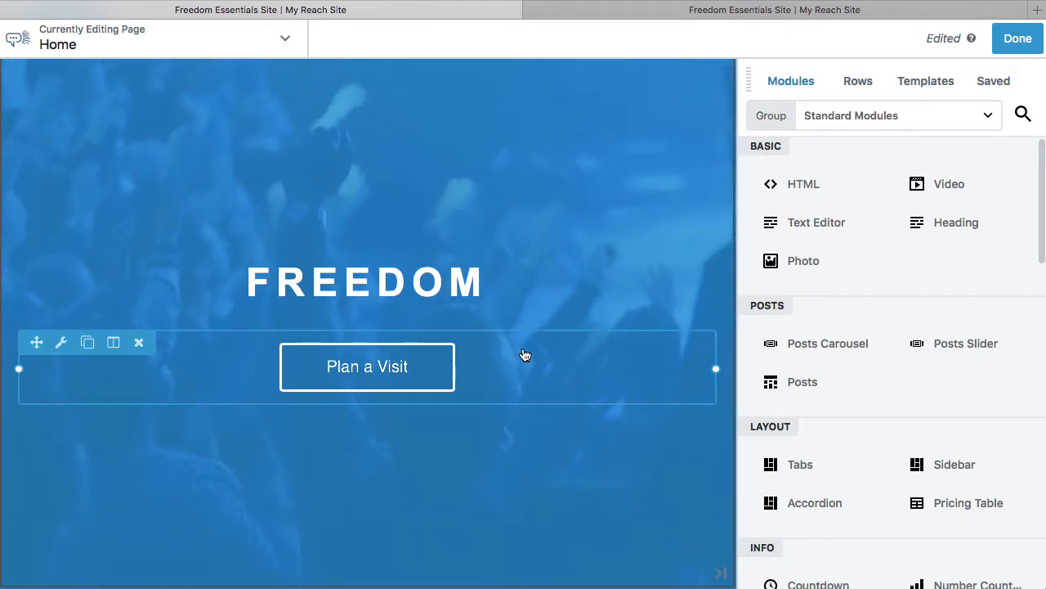
# Open the settings of the Plan a Visit button in the hero section.
pyautogui.scroll(-5, 525, 355)
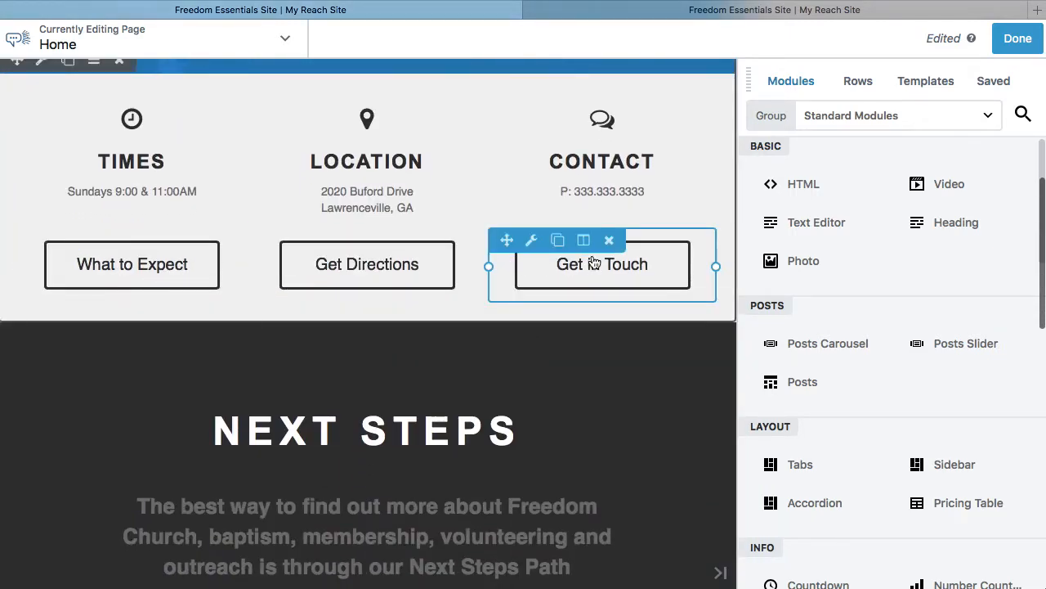
pyautogui.scroll(5, 595, 262)
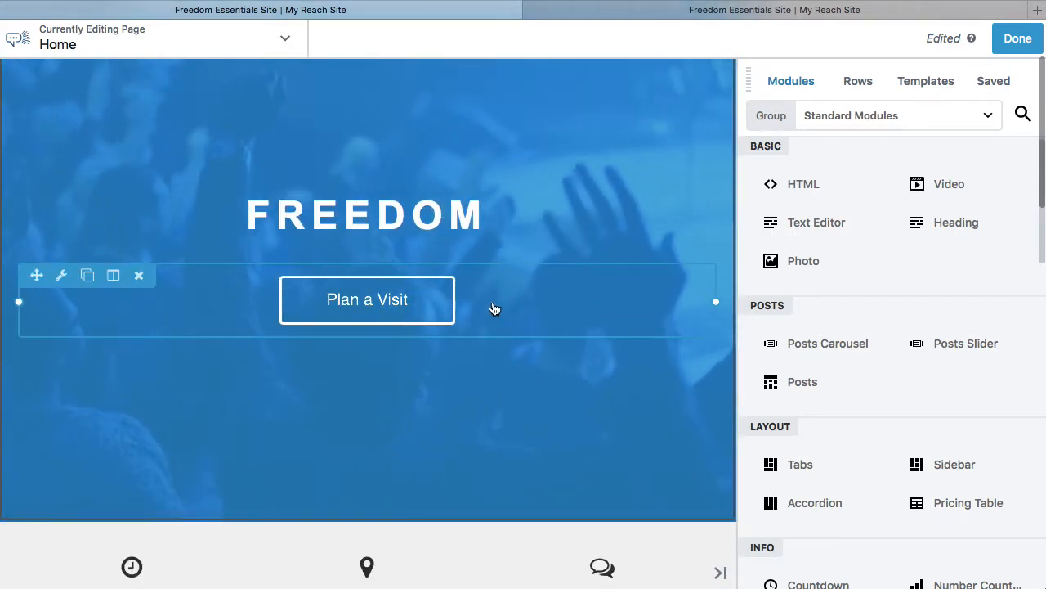
pyautogui.click(494, 309)
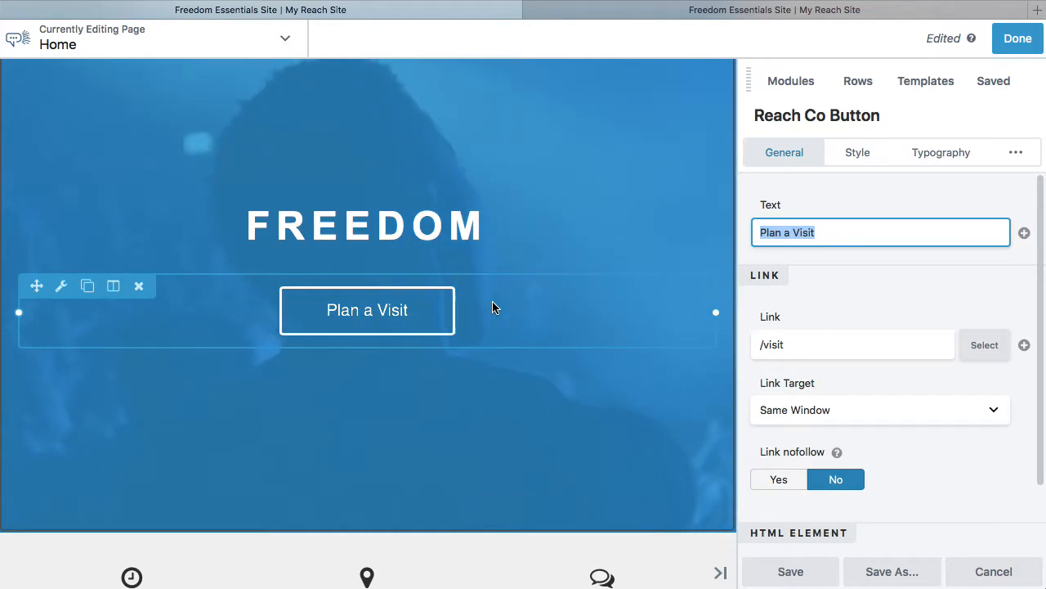
# Change the hero button's text to Messages and its link to /sermons.
pyautogui.moveTo(792, 234); pyautogui.dragTo(842, 235)
pyautogui.tripleClick(844, 236)
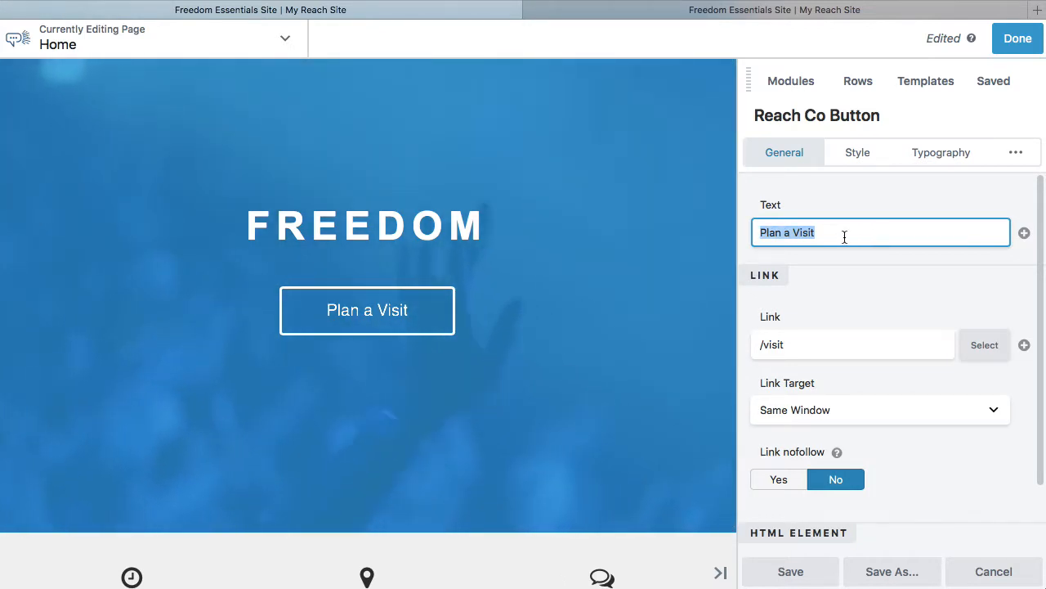
pyautogui.write('Messages')
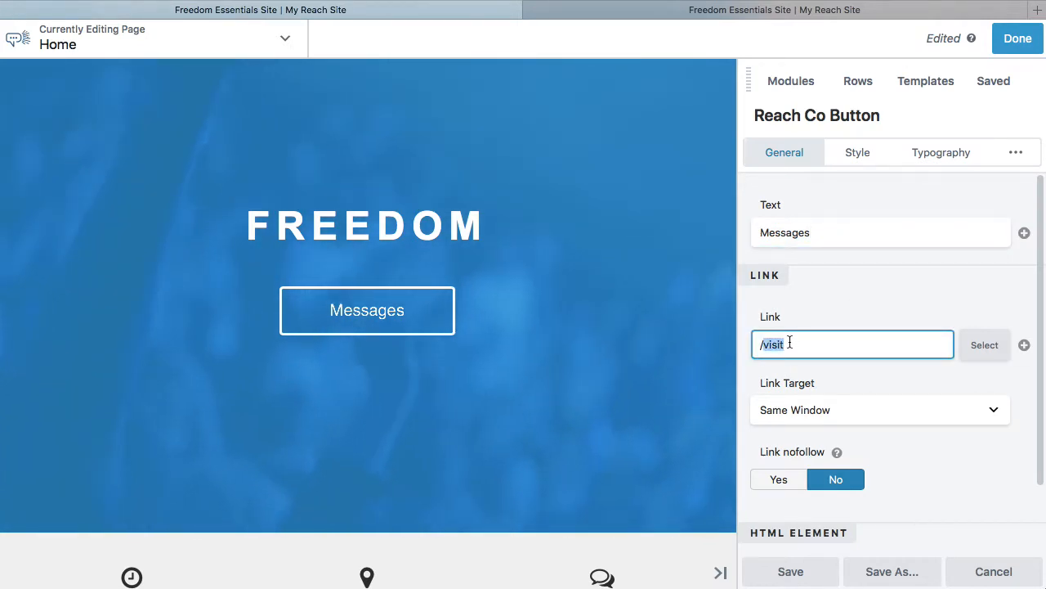
pyautogui.write('s')
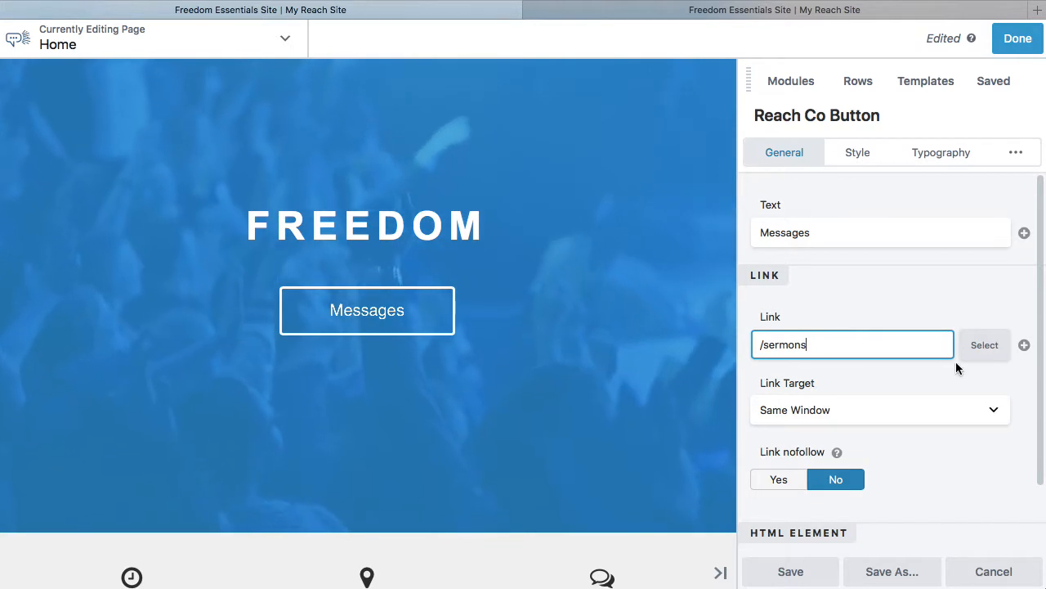
pyautogui.click(852, 376)
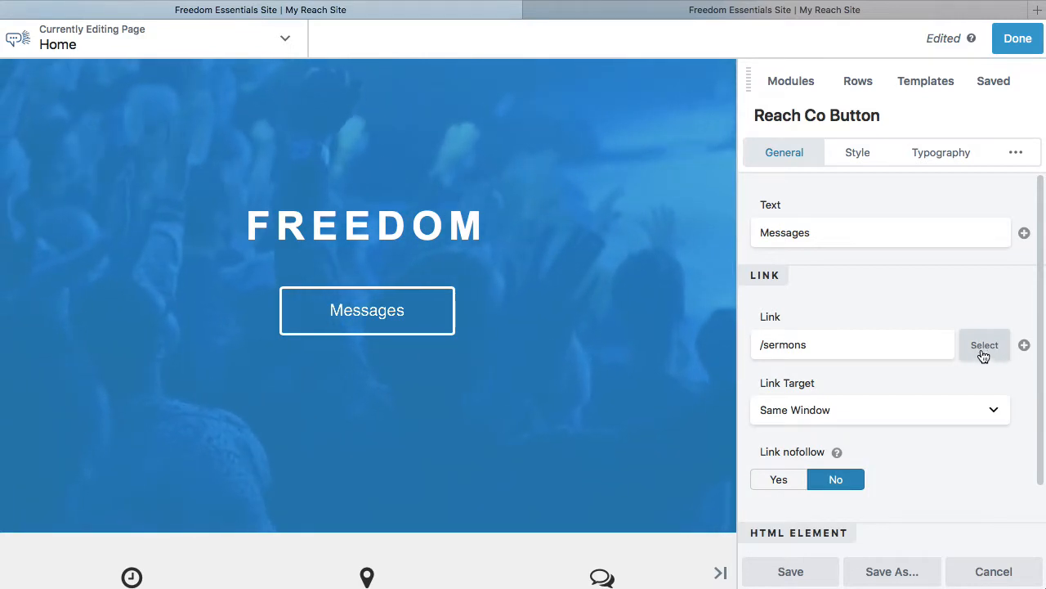
# Search the site's posts for sermons as the Messages button's link target, and close the search.
pyautogui.click(984, 351)
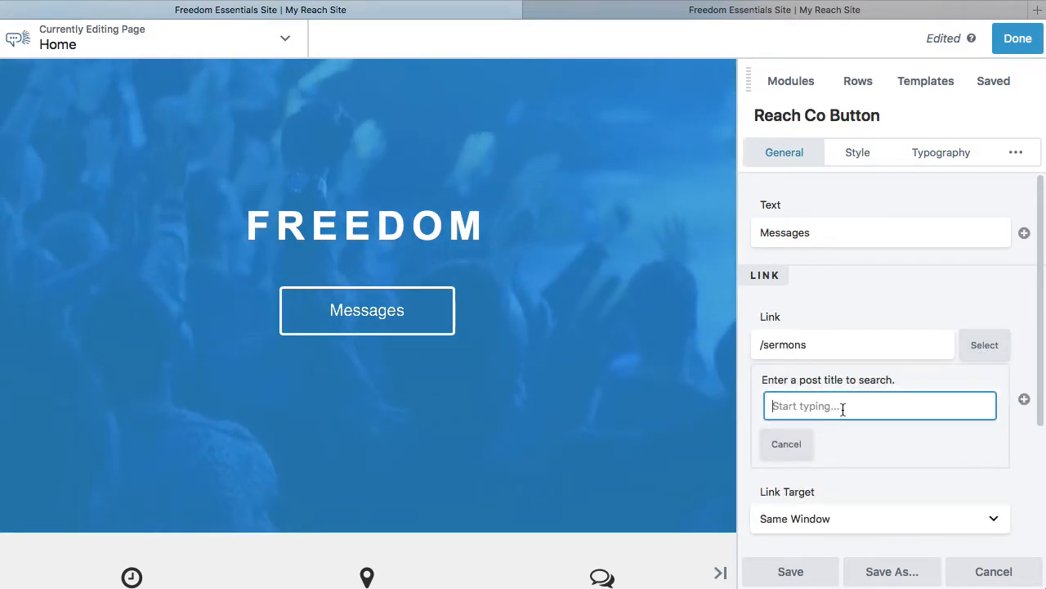
pyautogui.write('sermons')
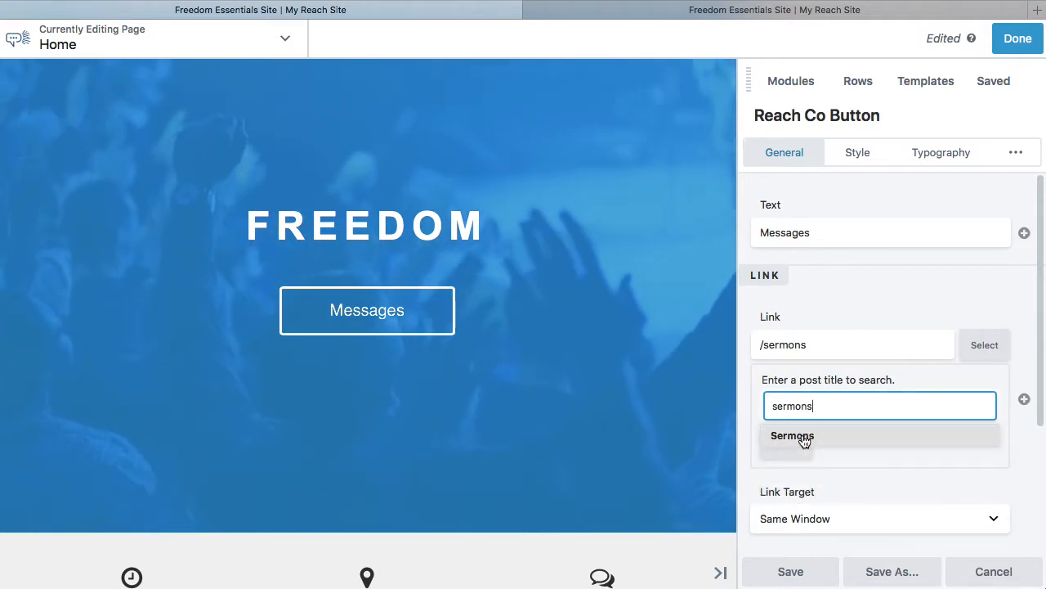
pyautogui.click(857, 316)
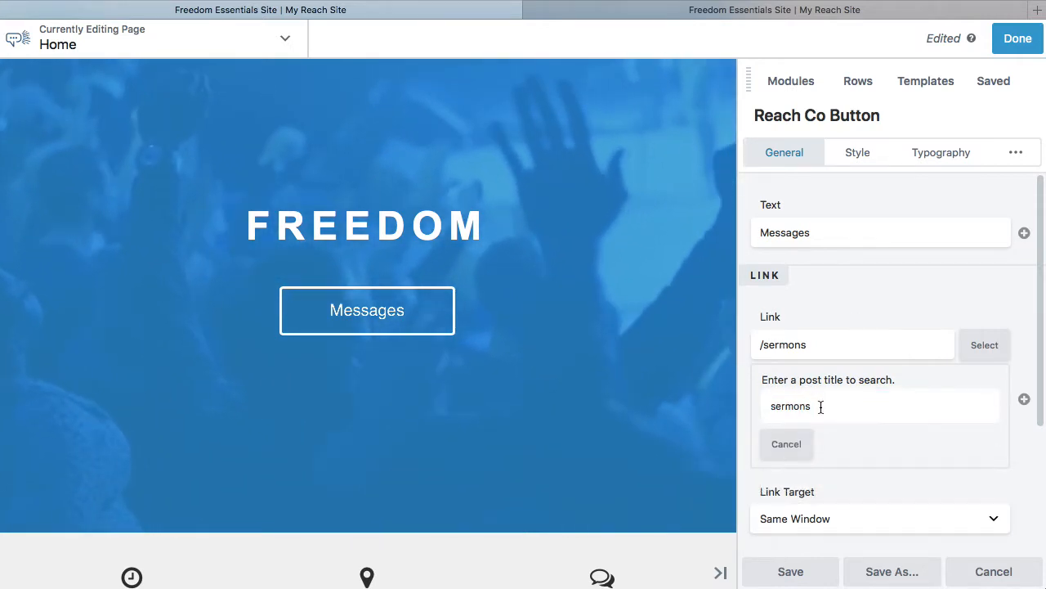
pyautogui.click(788, 444)
pyautogui.scroll(-2, 886, 376)
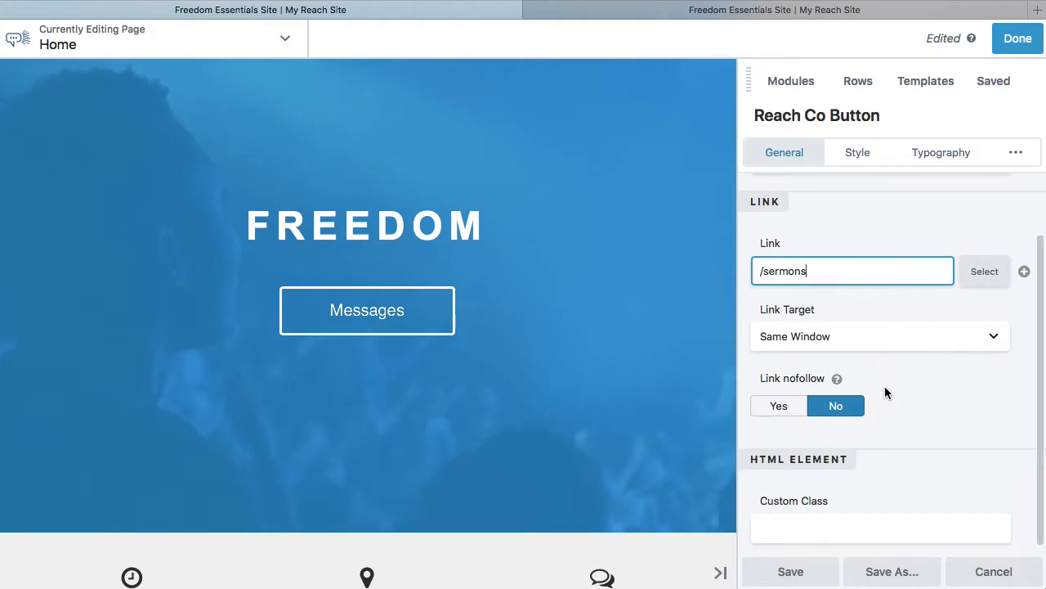
pyautogui.scroll(1, 853, 219)
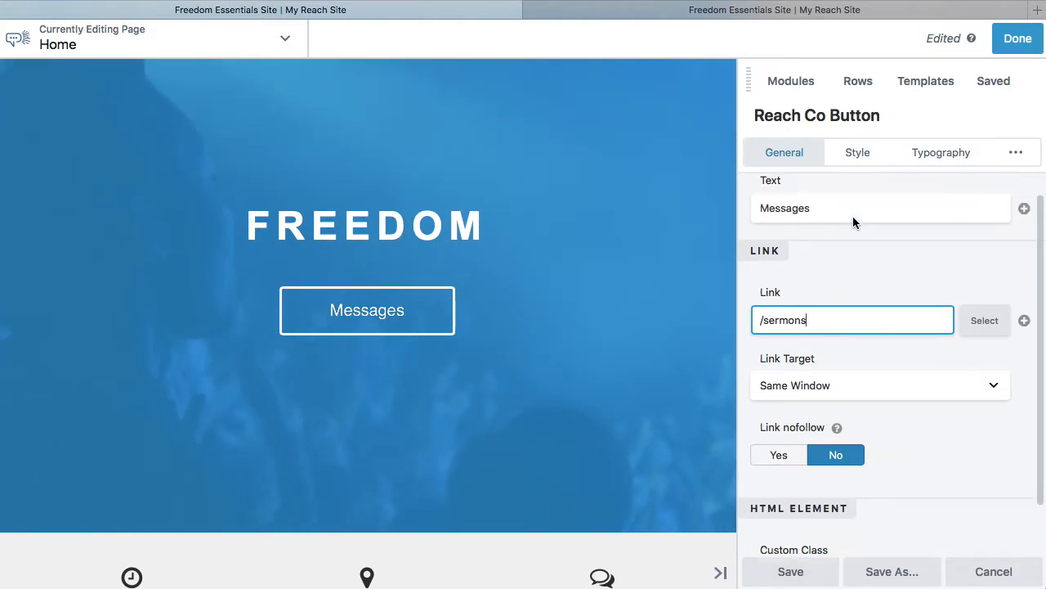
# Review the Messages button's style settings, including border size, hover style, icon and color options.
pyautogui.click(858, 150)
pyautogui.scroll(-10, 909, 415)
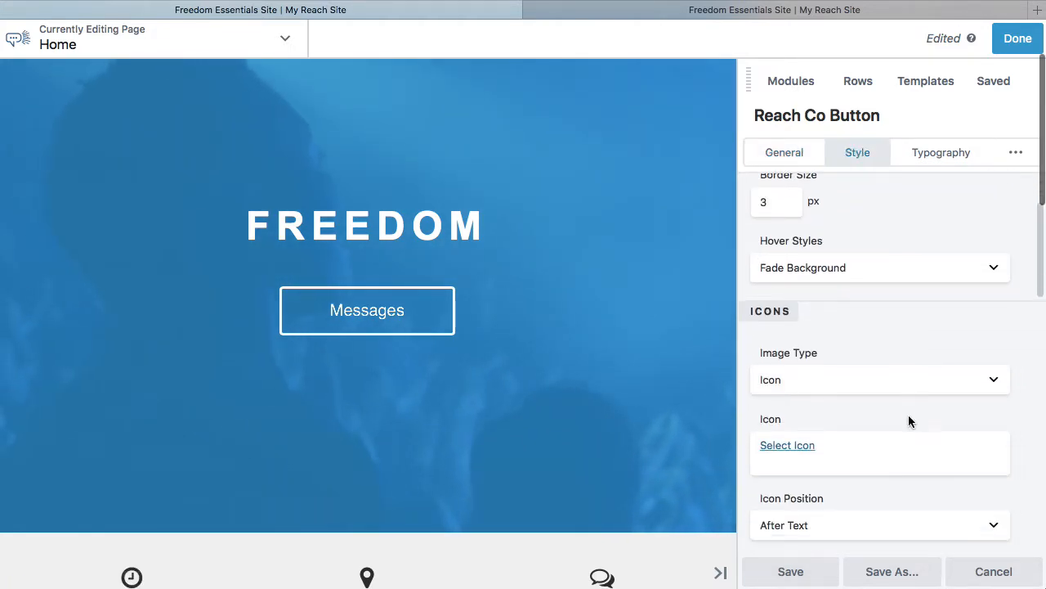
pyautogui.scroll(-2, 909, 415)
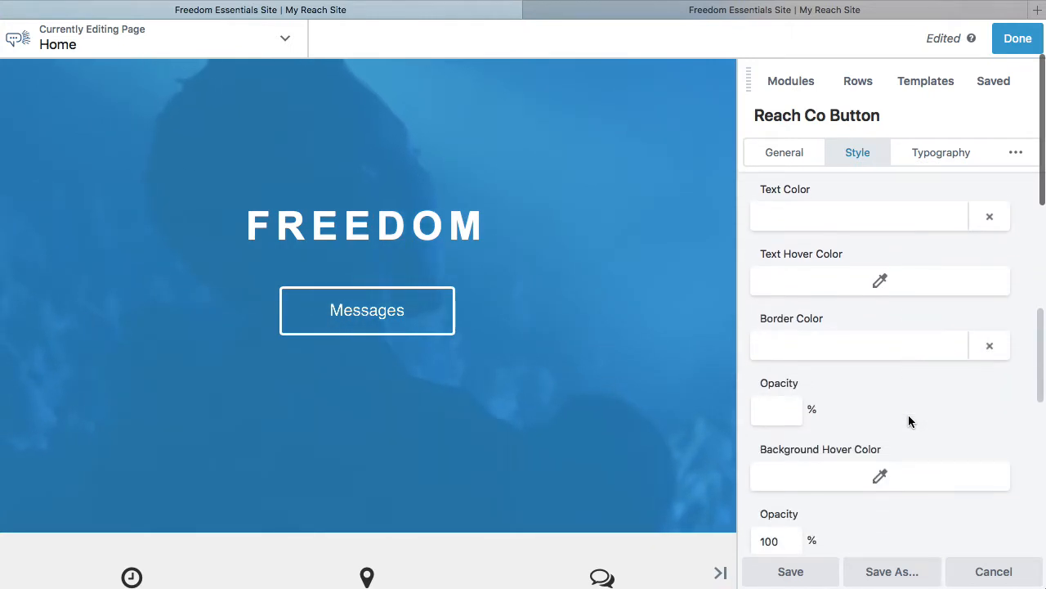
pyautogui.scroll(2, 908, 415)
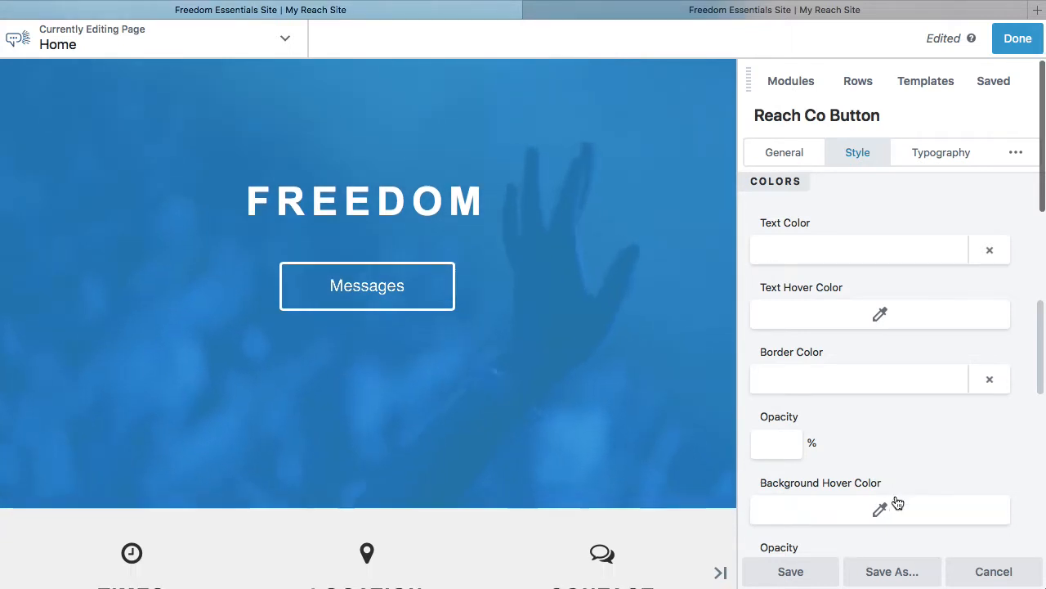
pyautogui.scroll(1, 883, 449)
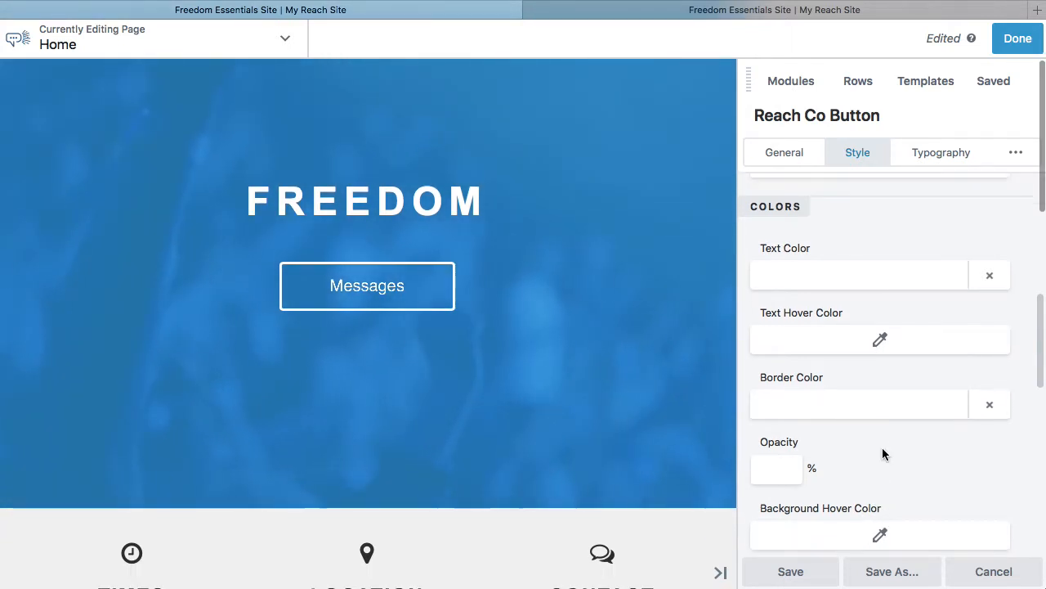
pyautogui.scroll(1, 882, 454)
pyautogui.scroll(-3, 882, 455)
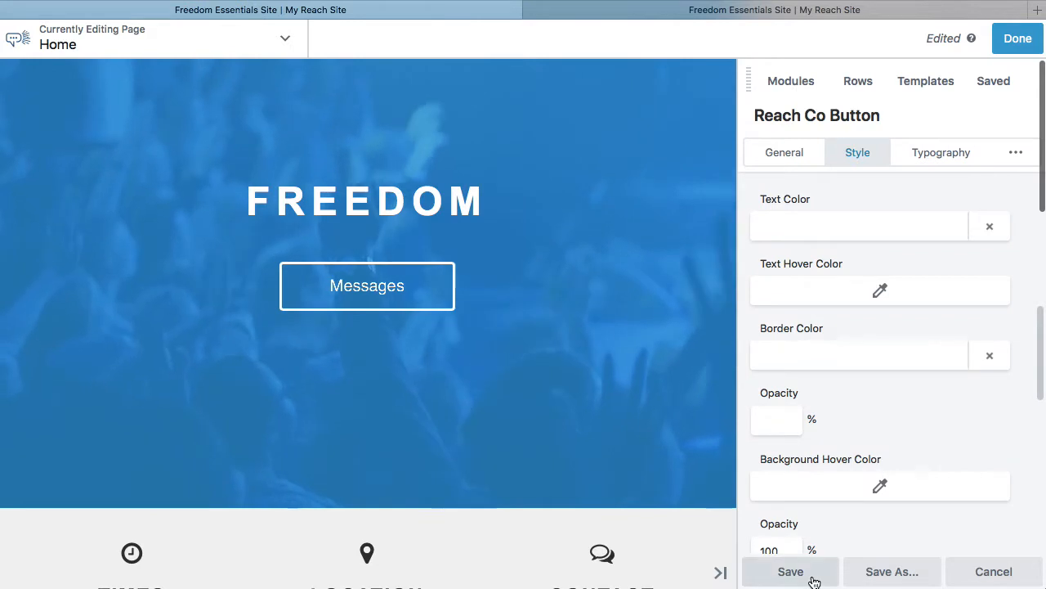
pyautogui.scroll(-5, 577, 408)
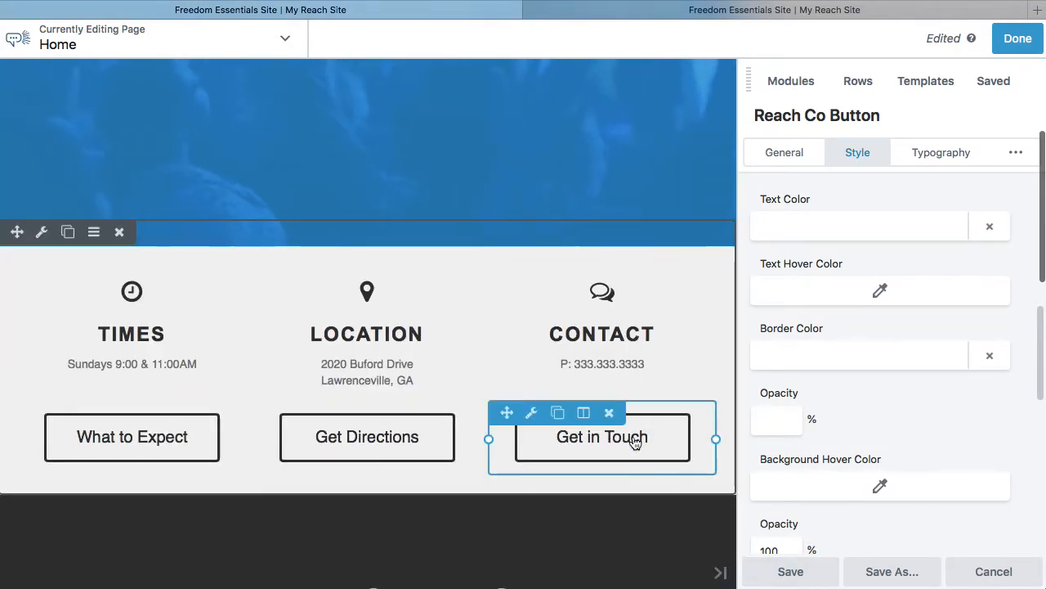
# Inspect the style and color settings of the Get in Touch button and close them without saving.
pyautogui.click(636, 443)
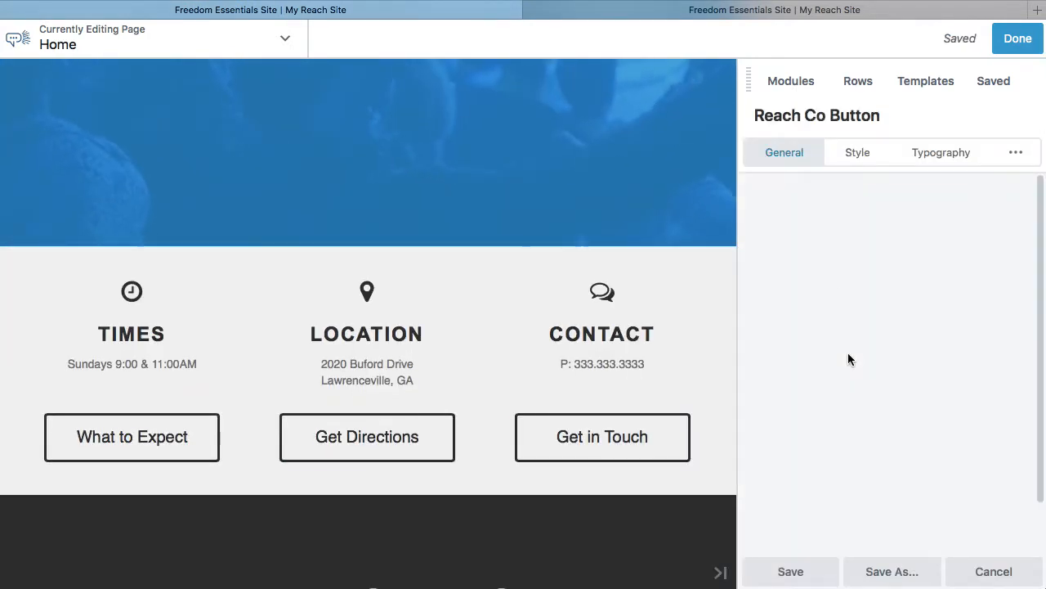
pyautogui.click(856, 155)
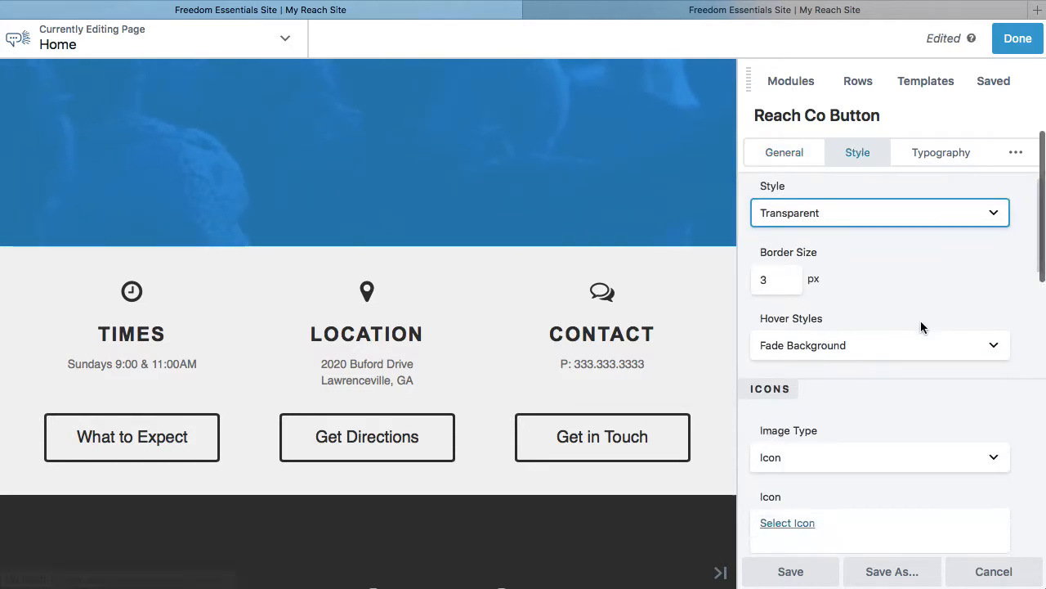
pyautogui.scroll(-5, 920, 327)
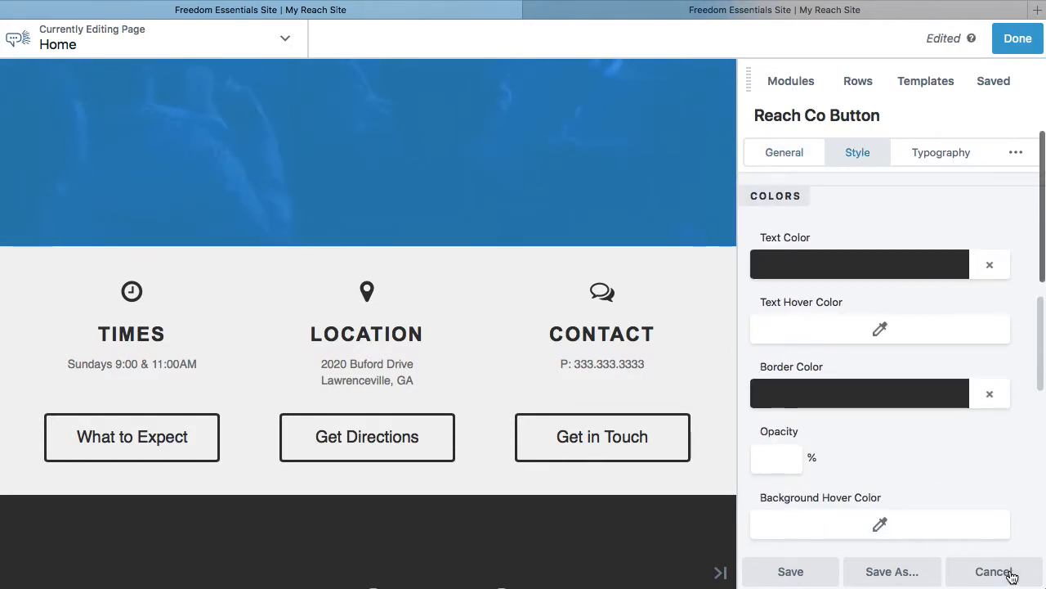
pyautogui.click(981, 577)
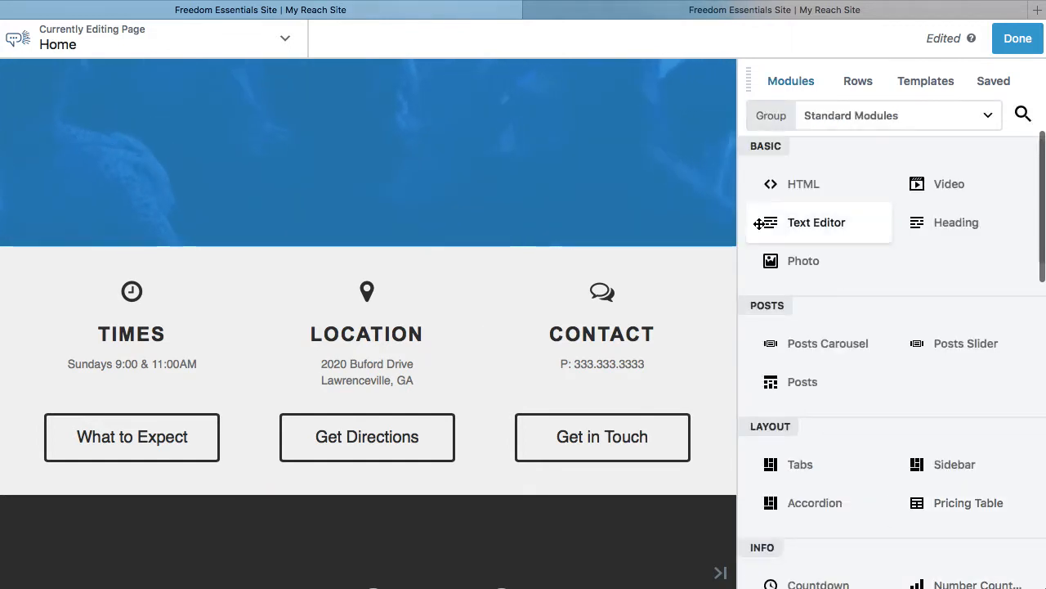
# Return to the hero section and bring up the list of saved rows and modules.
pyautogui.scroll(3, 562, 199)
pyautogui.scroll(3, 562, 199)
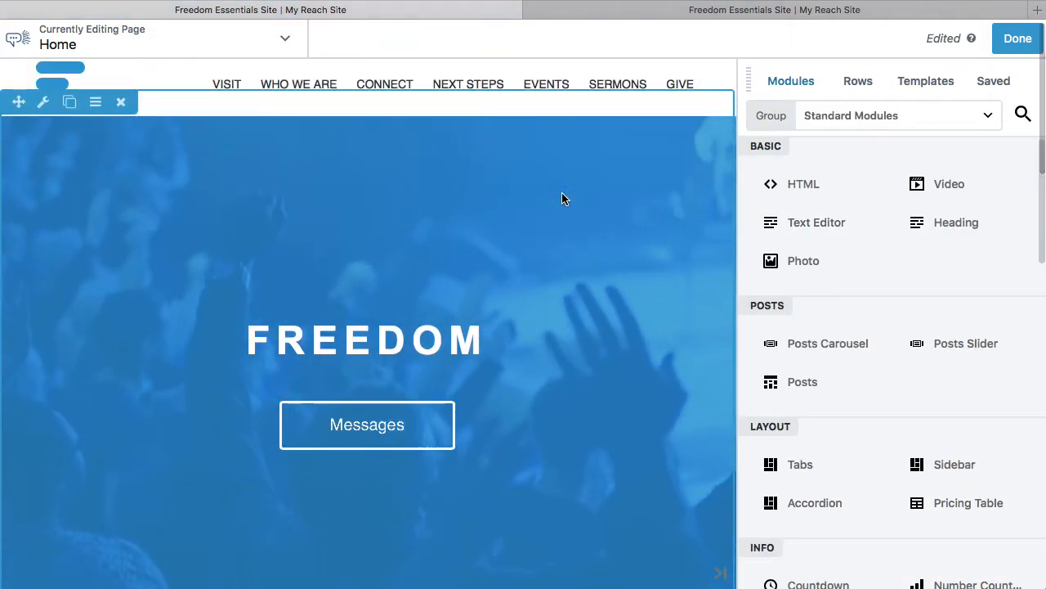
pyautogui.scroll(-2, 563, 198)
pyautogui.moveTo(567, 294)
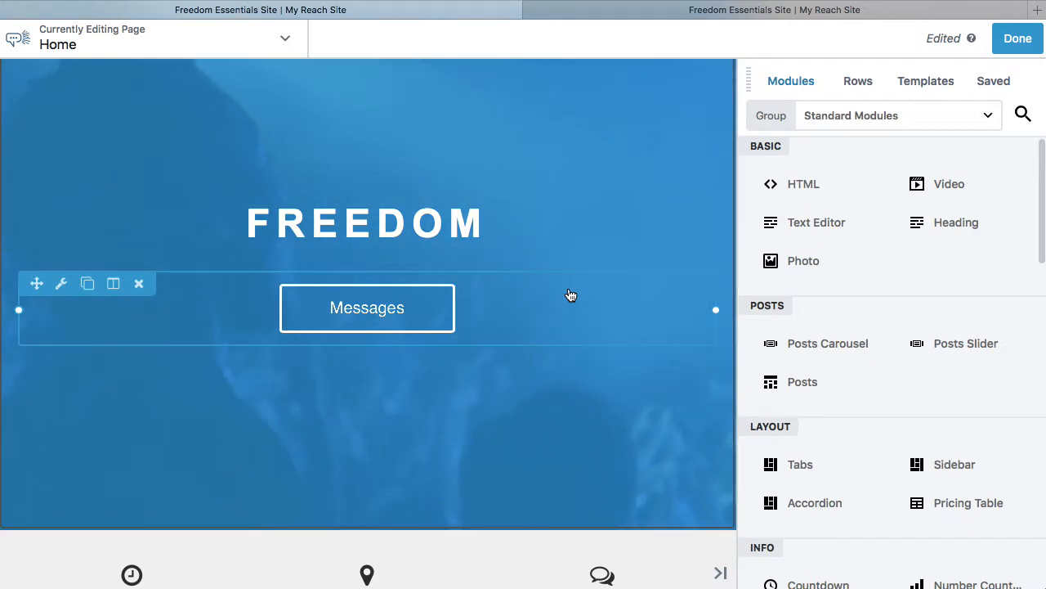
pyautogui.click(787, 83)
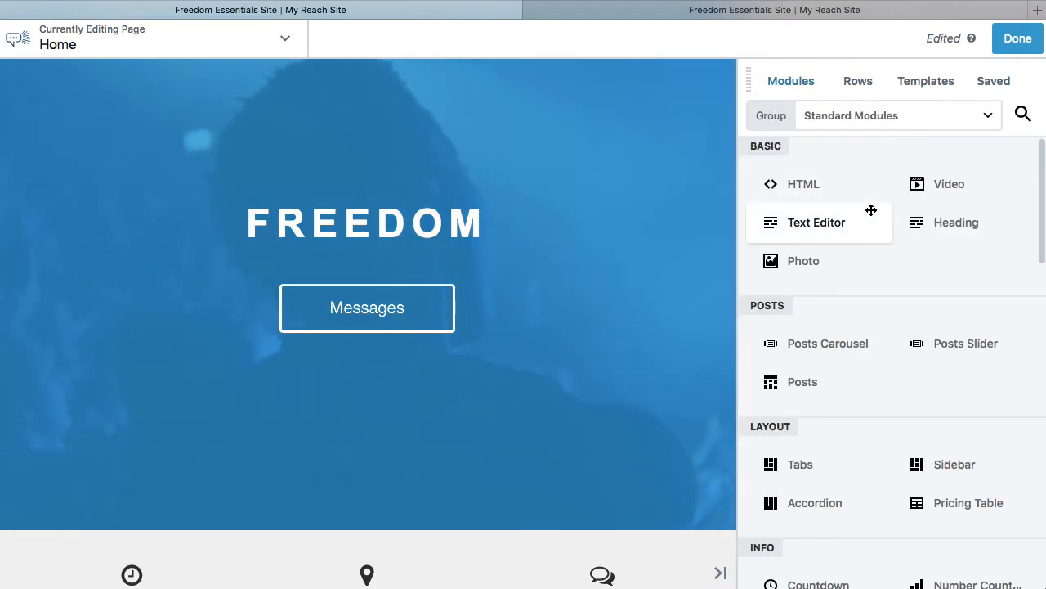
pyautogui.click(990, 79)
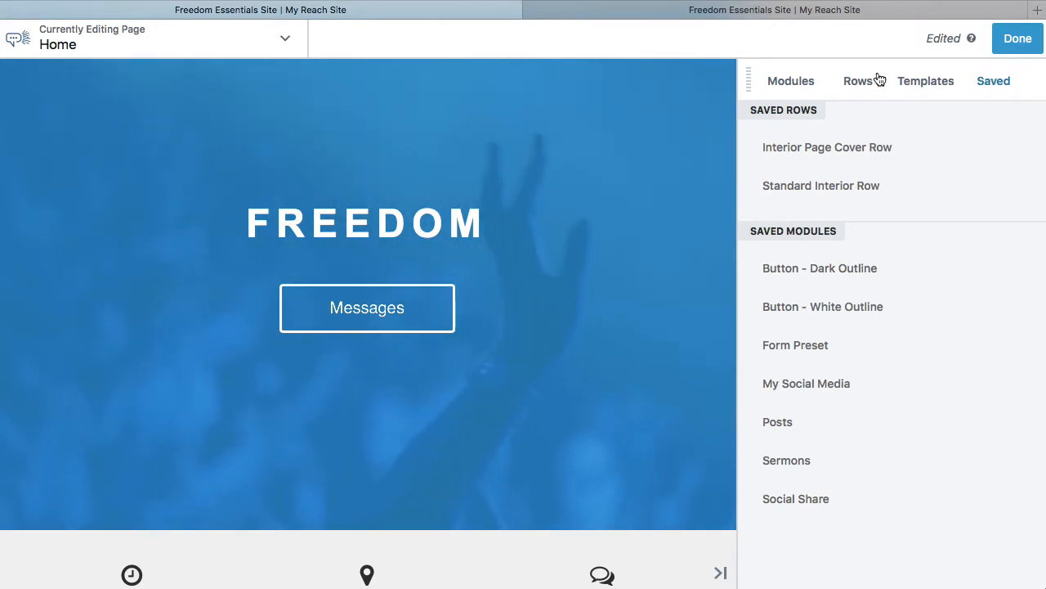
# Browse the modules available in the Standard Modules group.
pyautogui.click(806, 85)
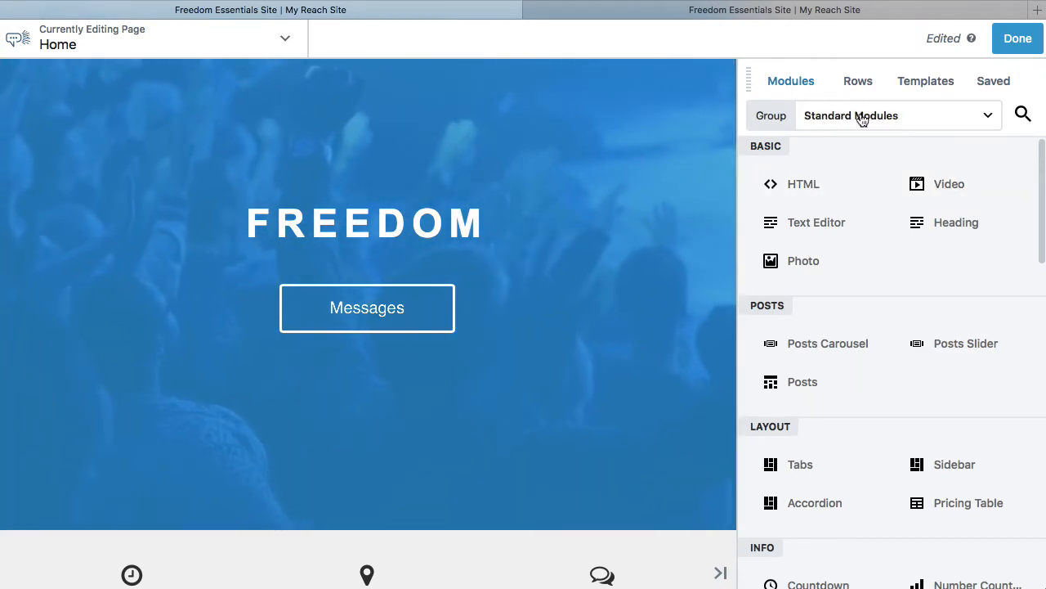
pyautogui.click(960, 128)
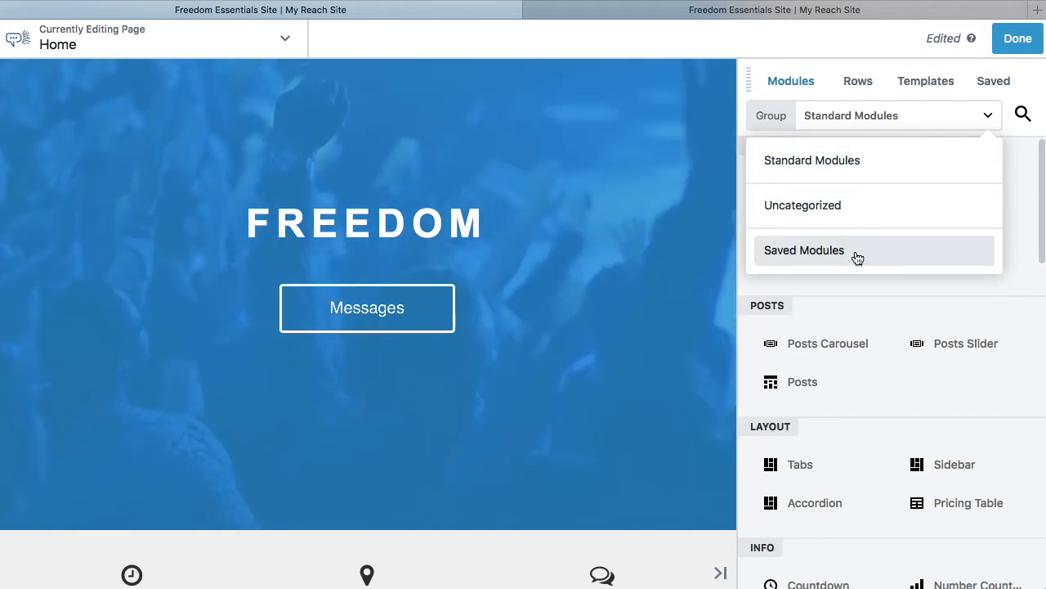
pyautogui.click(835, 168)
pyautogui.scroll(-2, 888, 260)
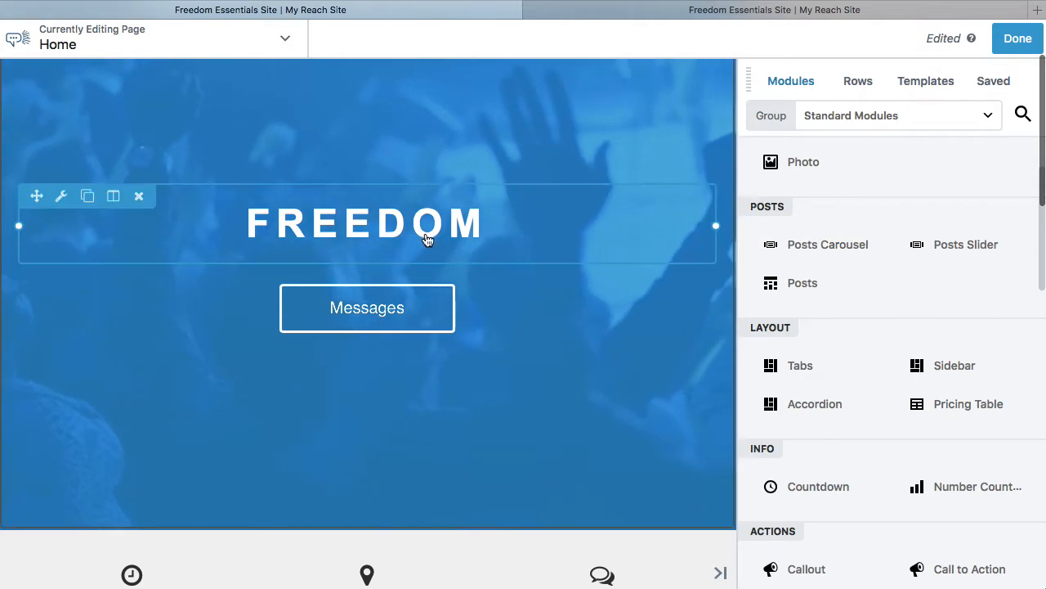
pyautogui.scroll(-1, 677, 244)
pyautogui.scroll(-3, 603, 191)
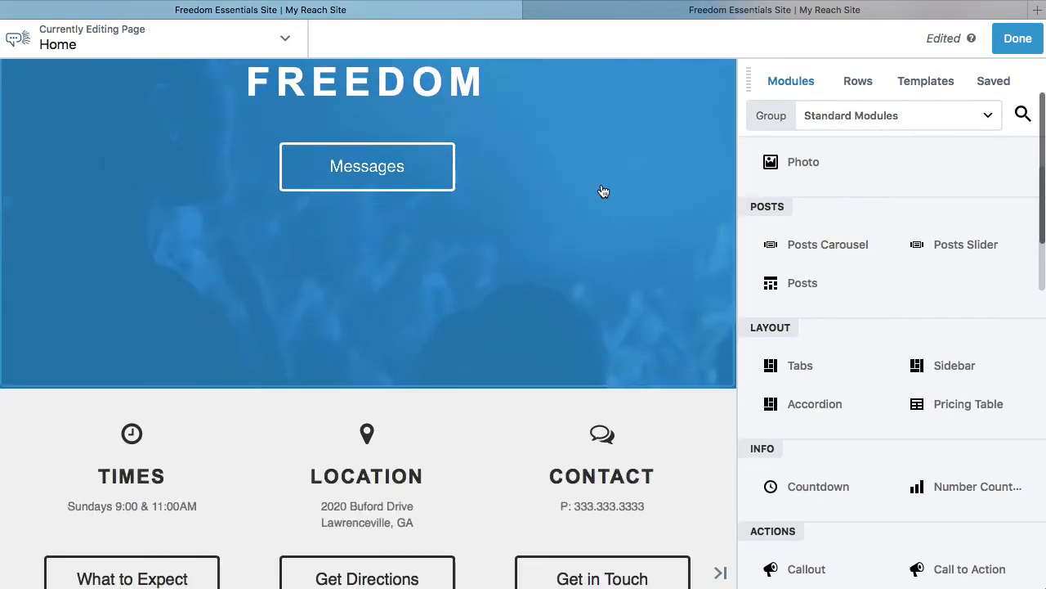
# Review the saved rows and modules, such as the outlined button presets, alongside the buttons on the page.
pyautogui.click(995, 85)
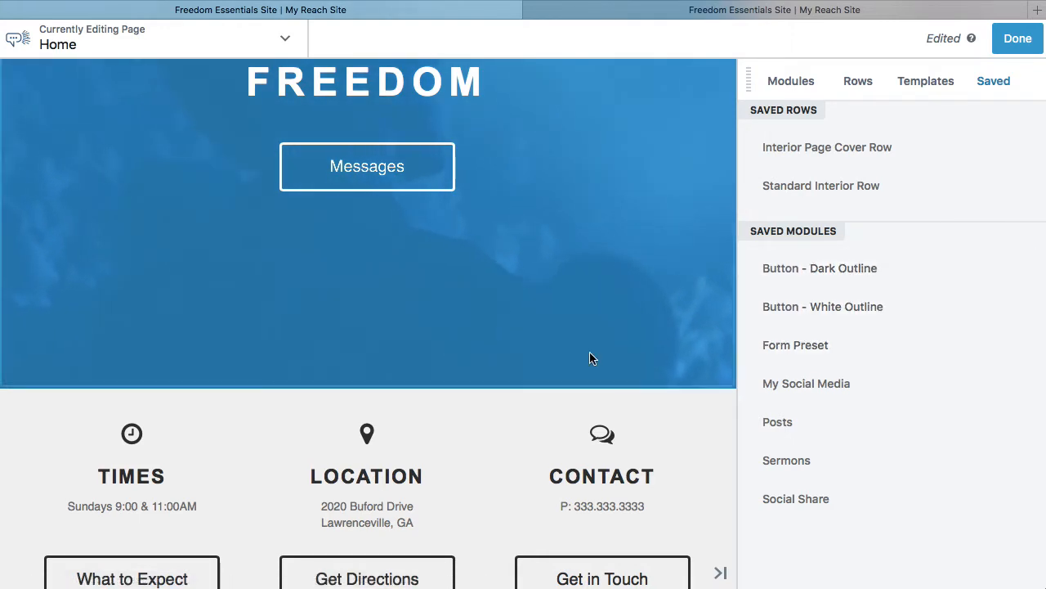
pyautogui.scroll(-5, 591, 355)
pyautogui.scroll(8, 590, 351)
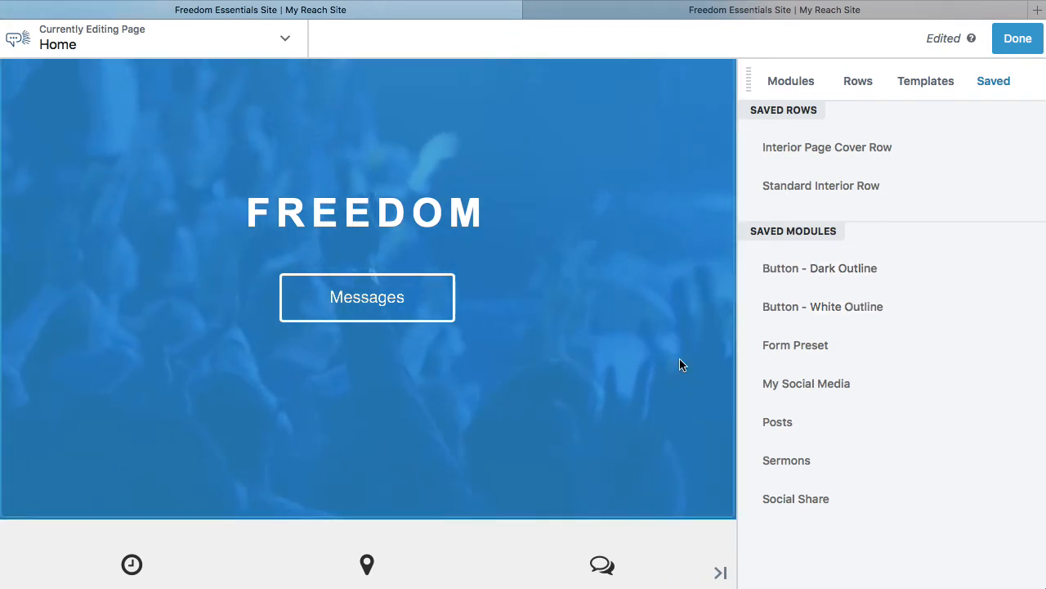
pyautogui.scroll(-4, 680, 358)
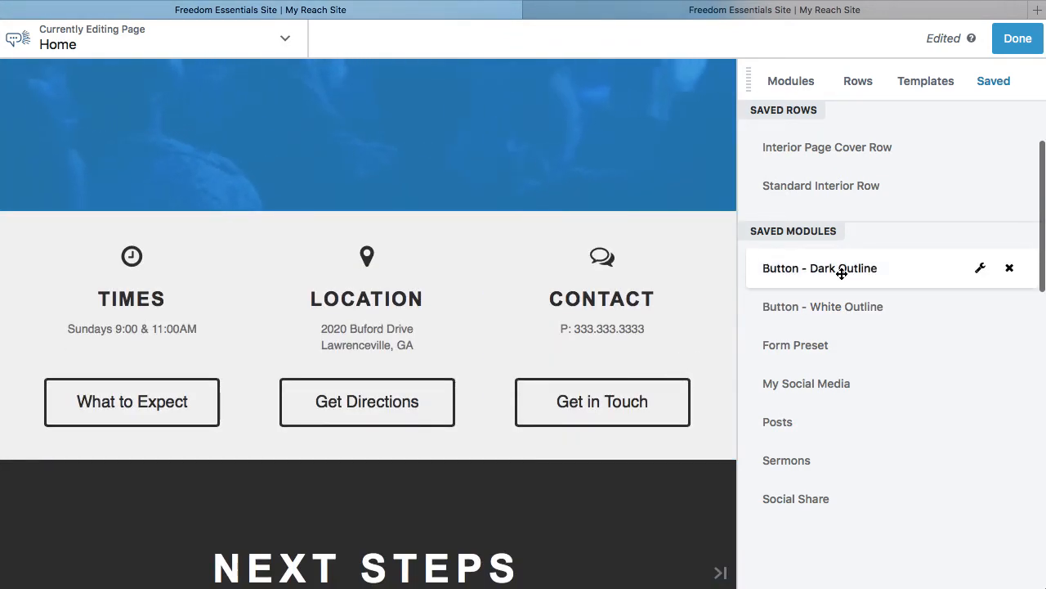
pyautogui.scroll(-1, 840, 381)
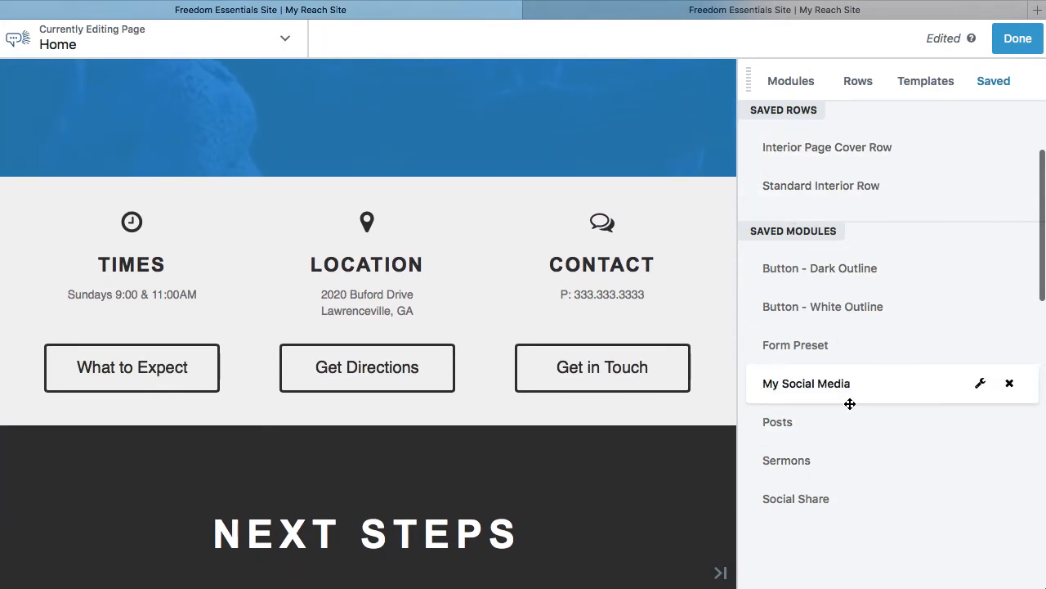
pyautogui.scroll(8, 858, 269)
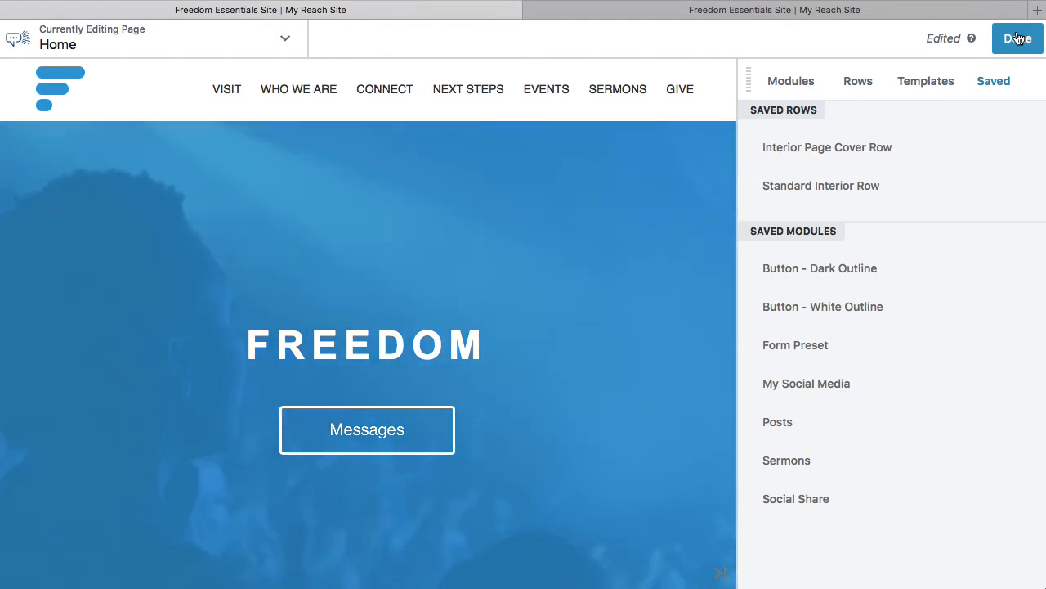
# Publish the home page changes and view the live hero section.
pyautogui.click(933, 39)
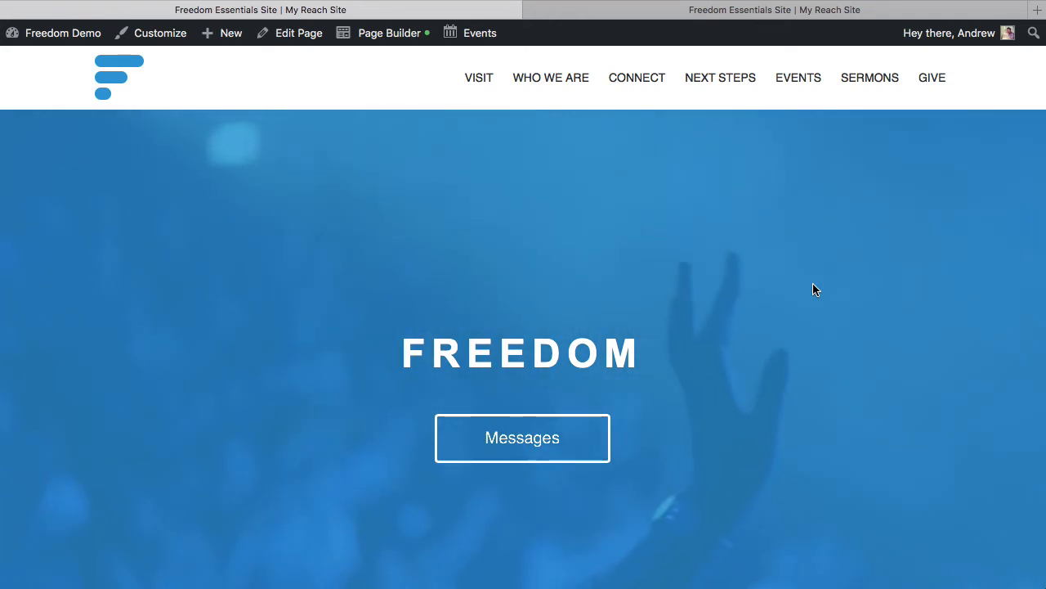
pyautogui.scroll(-2, 812, 283)
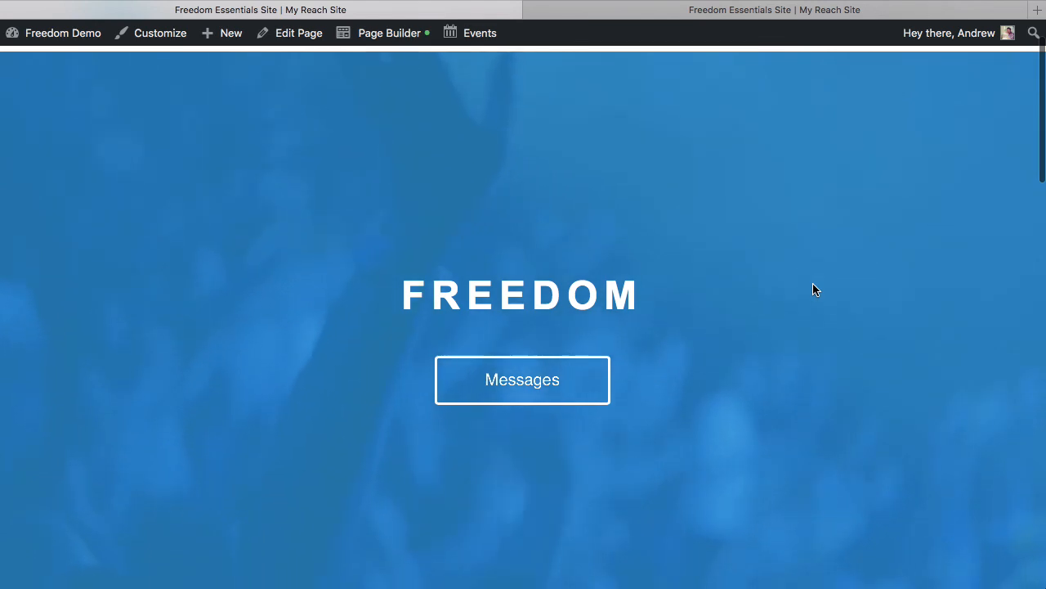